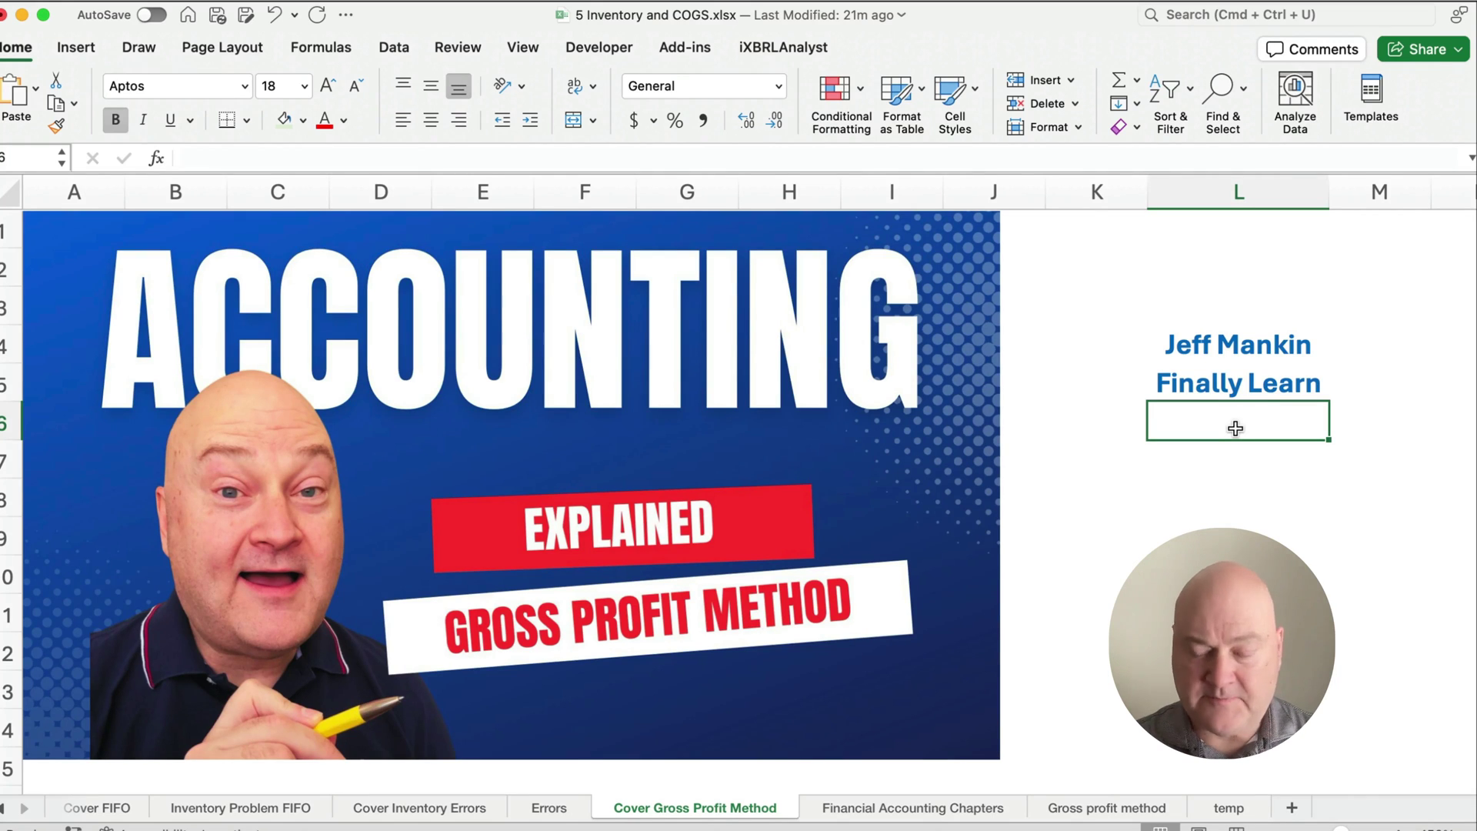
- Switch to the Financial Accounting Chapters sheet
{"action": "key", "text": "alt+Right"}
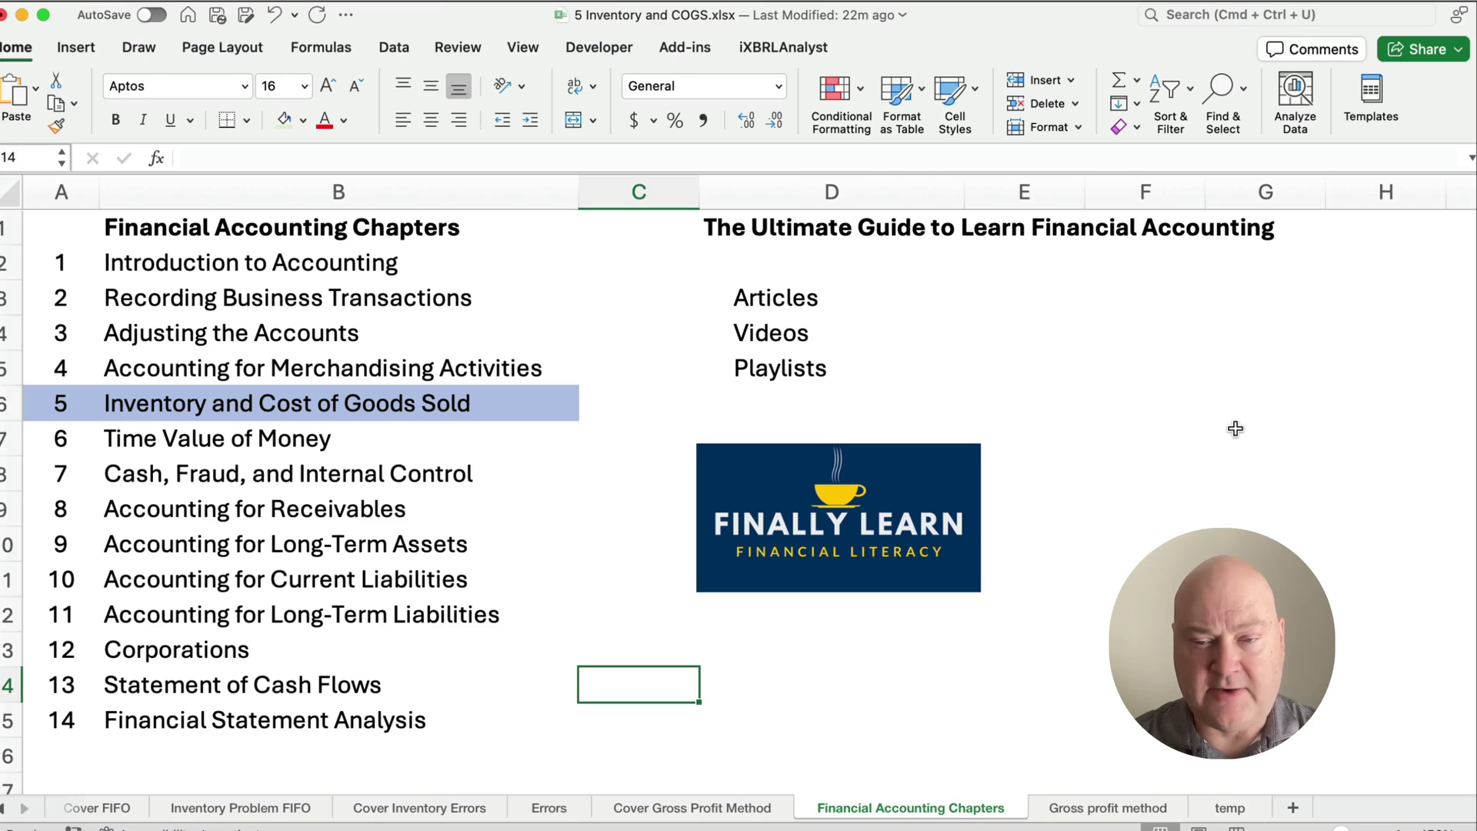
{"action": "key", "text": "alt+Right"}
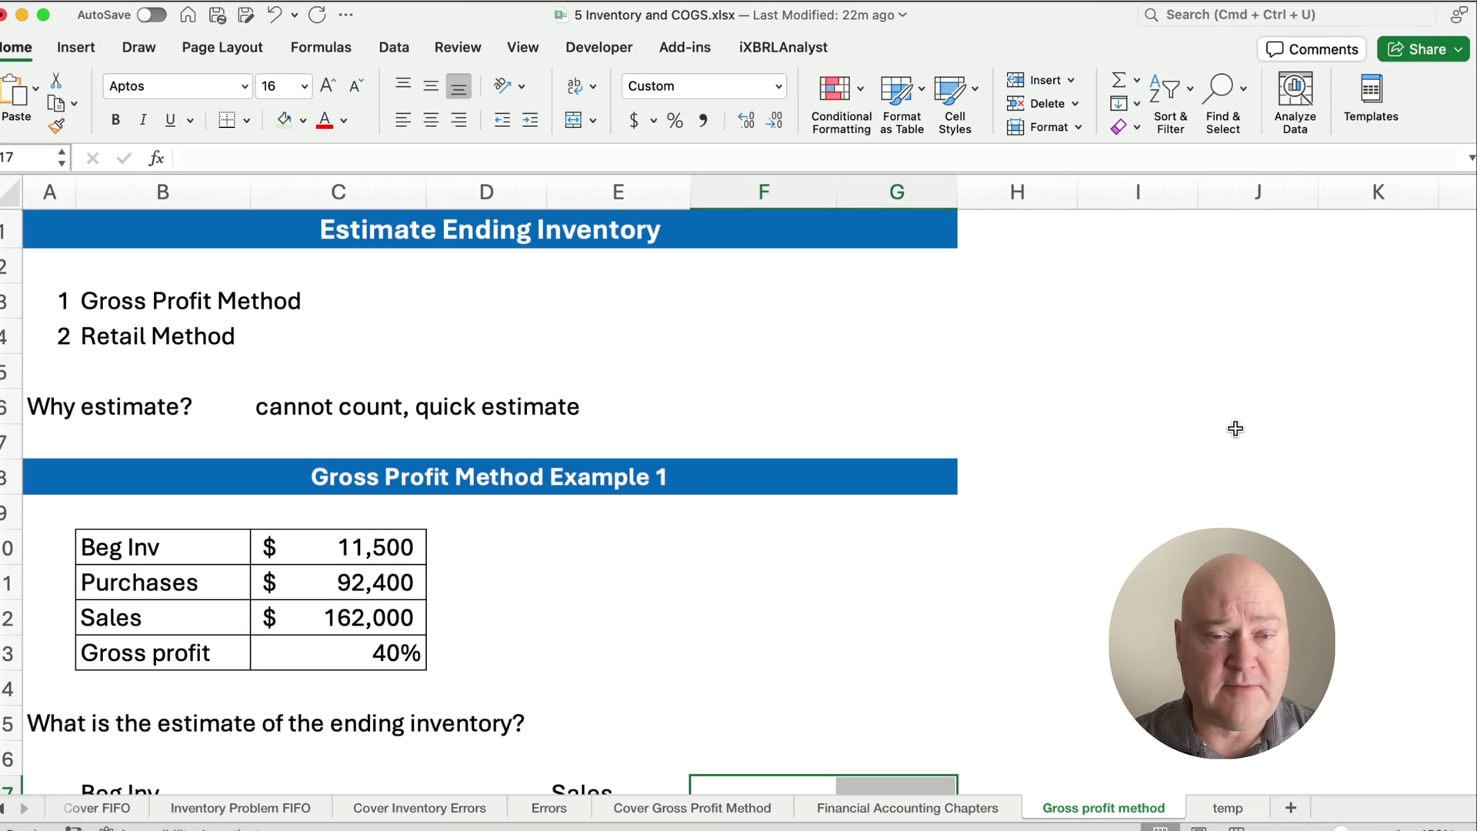
- Give the Example 1 input table B10:C13 a light green fill
{"action": "scroll", "coordinate": [620, 523], "scroll_direction": "down", "scroll_amount": 6}
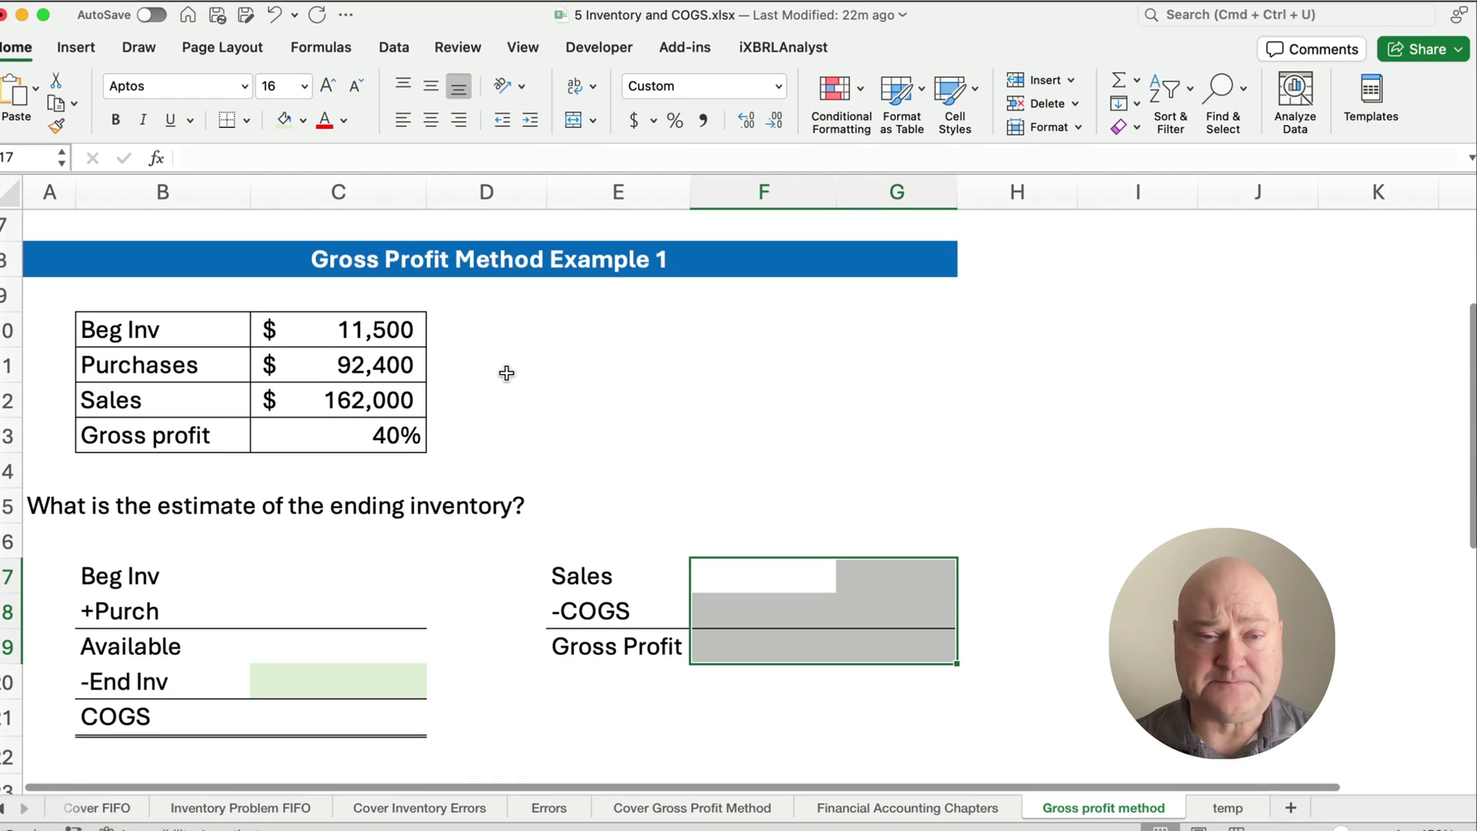
{"action": "left_click_drag", "start_coordinate": [129, 329], "coordinate": [428, 427]}
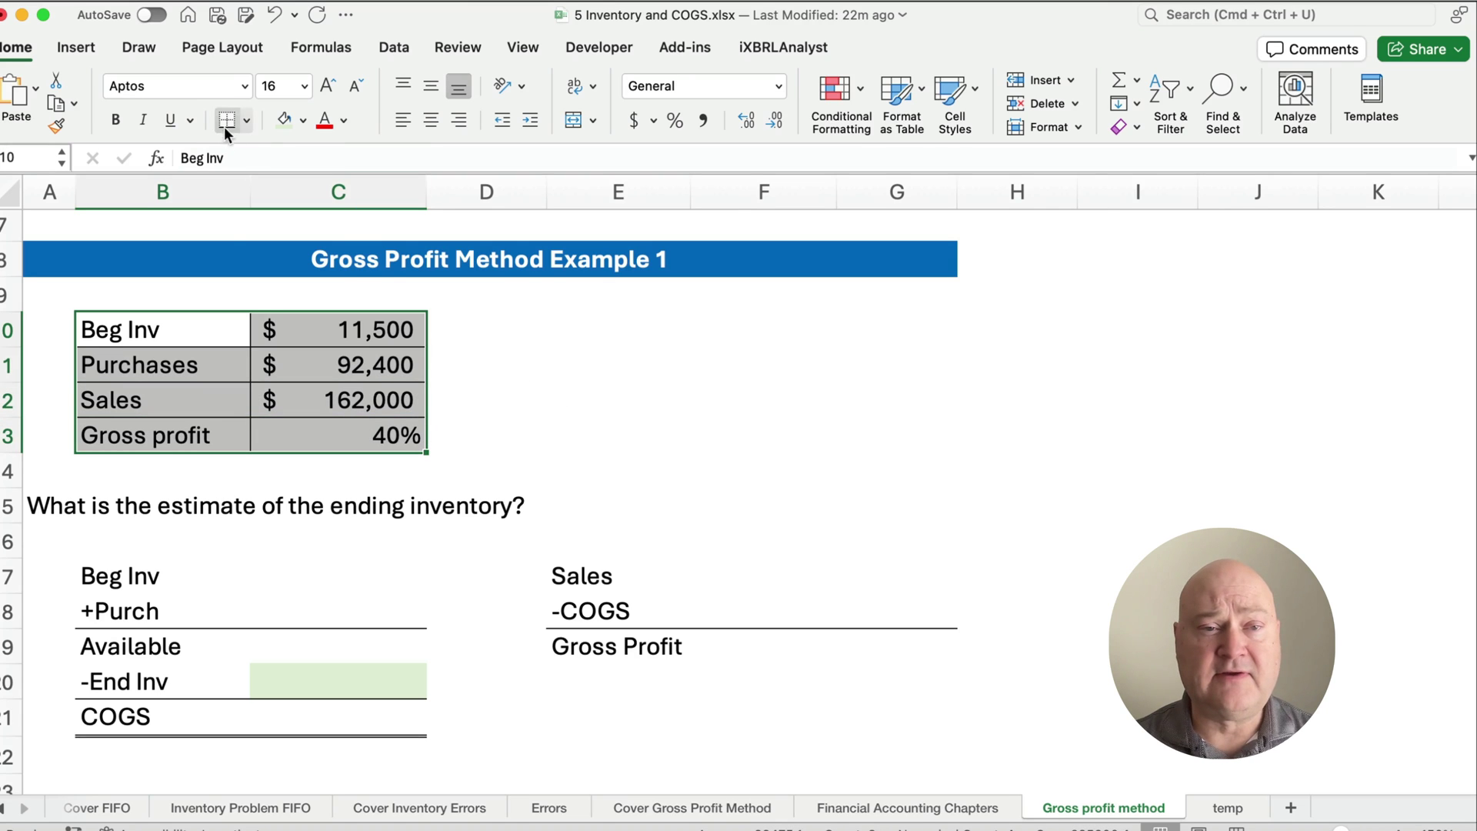
{"action": "left_click", "coordinate": [281, 120]}
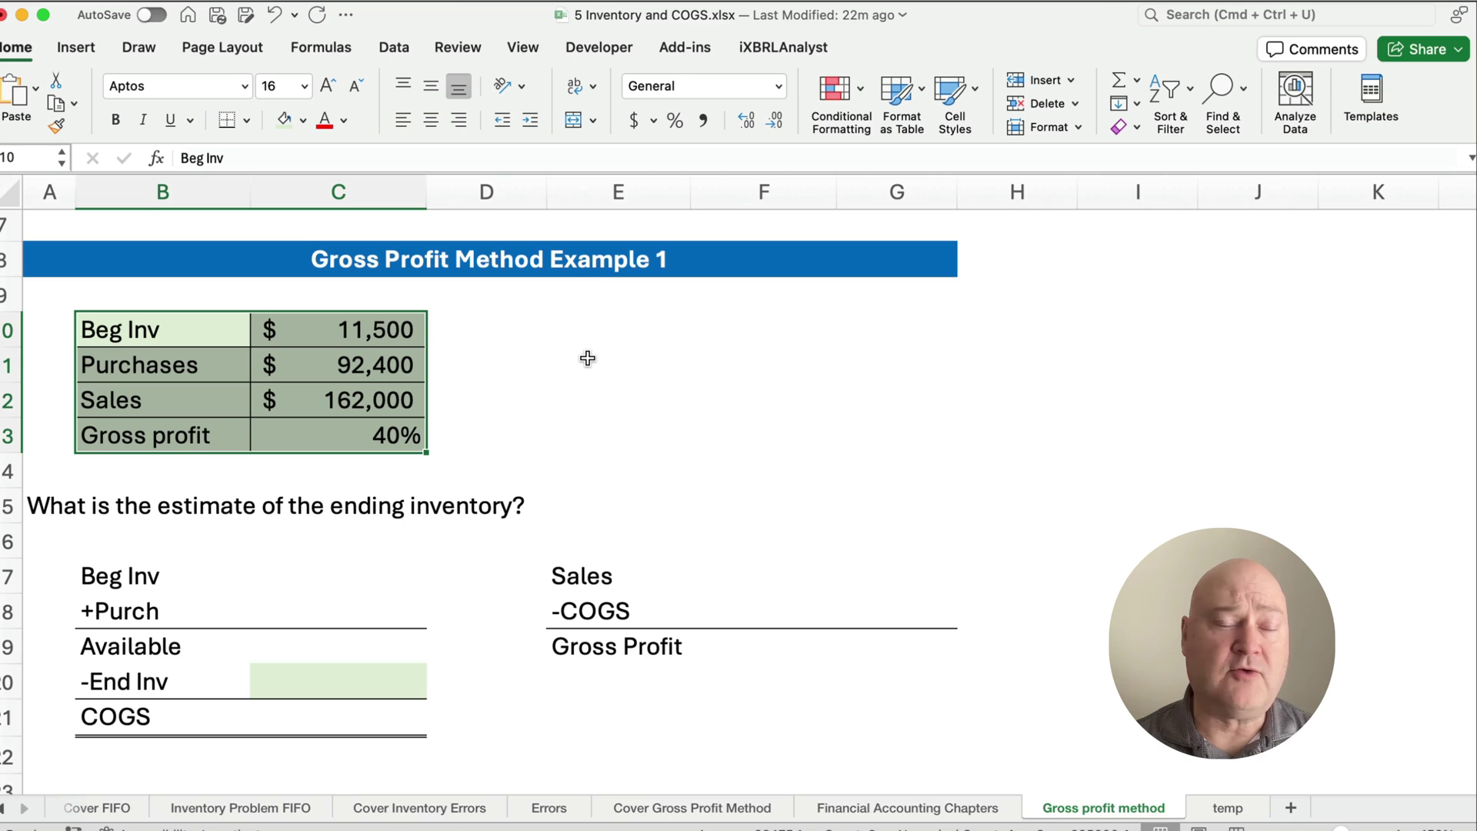
- Mark out the Beg Inv block and the Sales, COGS and Gross Profit block for review
{"action": "left_click", "coordinate": [584, 390]}
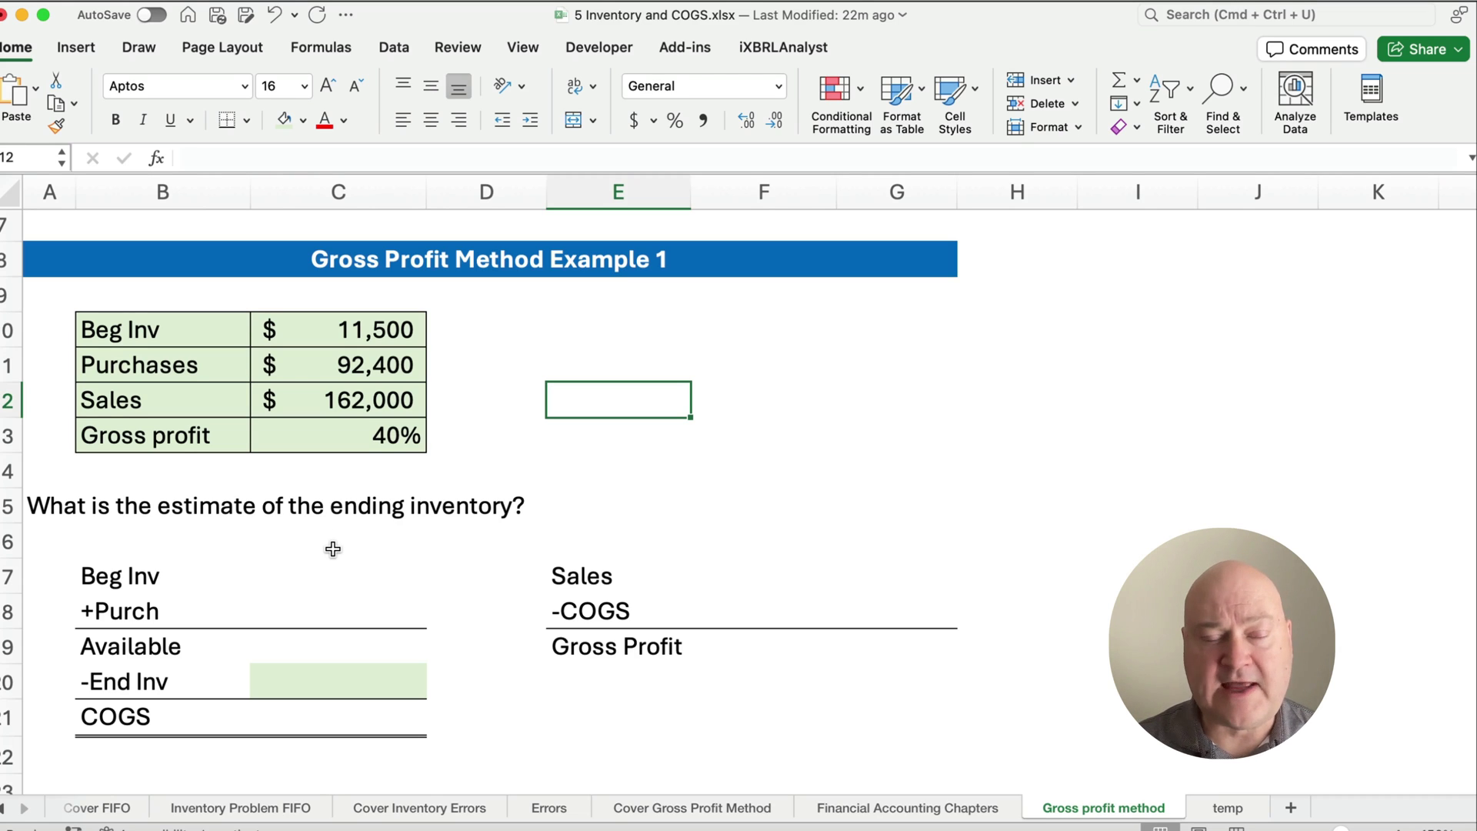
{"action": "left_click_drag", "start_coordinate": [105, 576], "coordinate": [389, 705]}
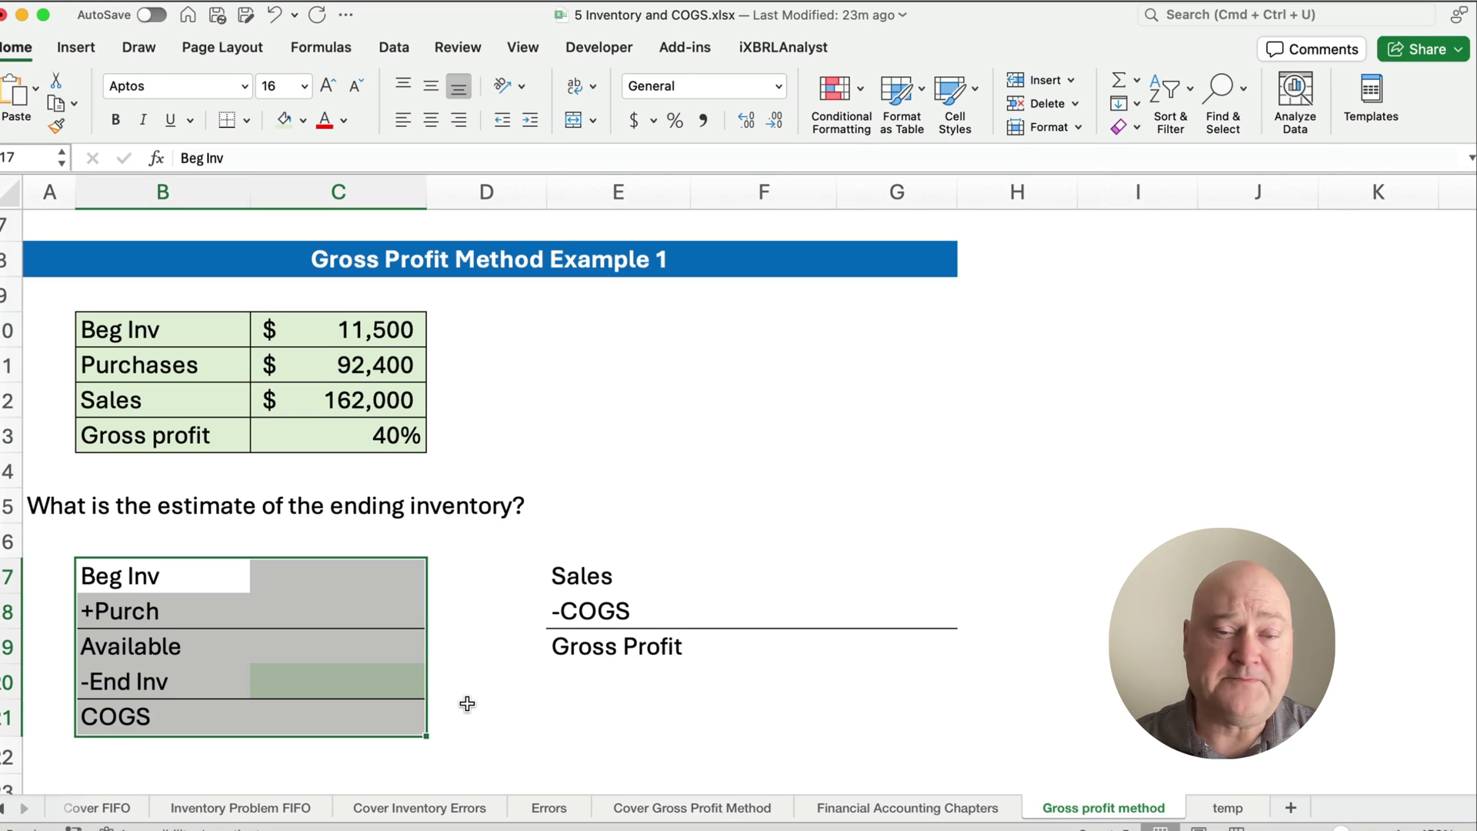
{"action": "left_click_drag", "start_coordinate": [578, 573], "coordinate": [908, 651]}
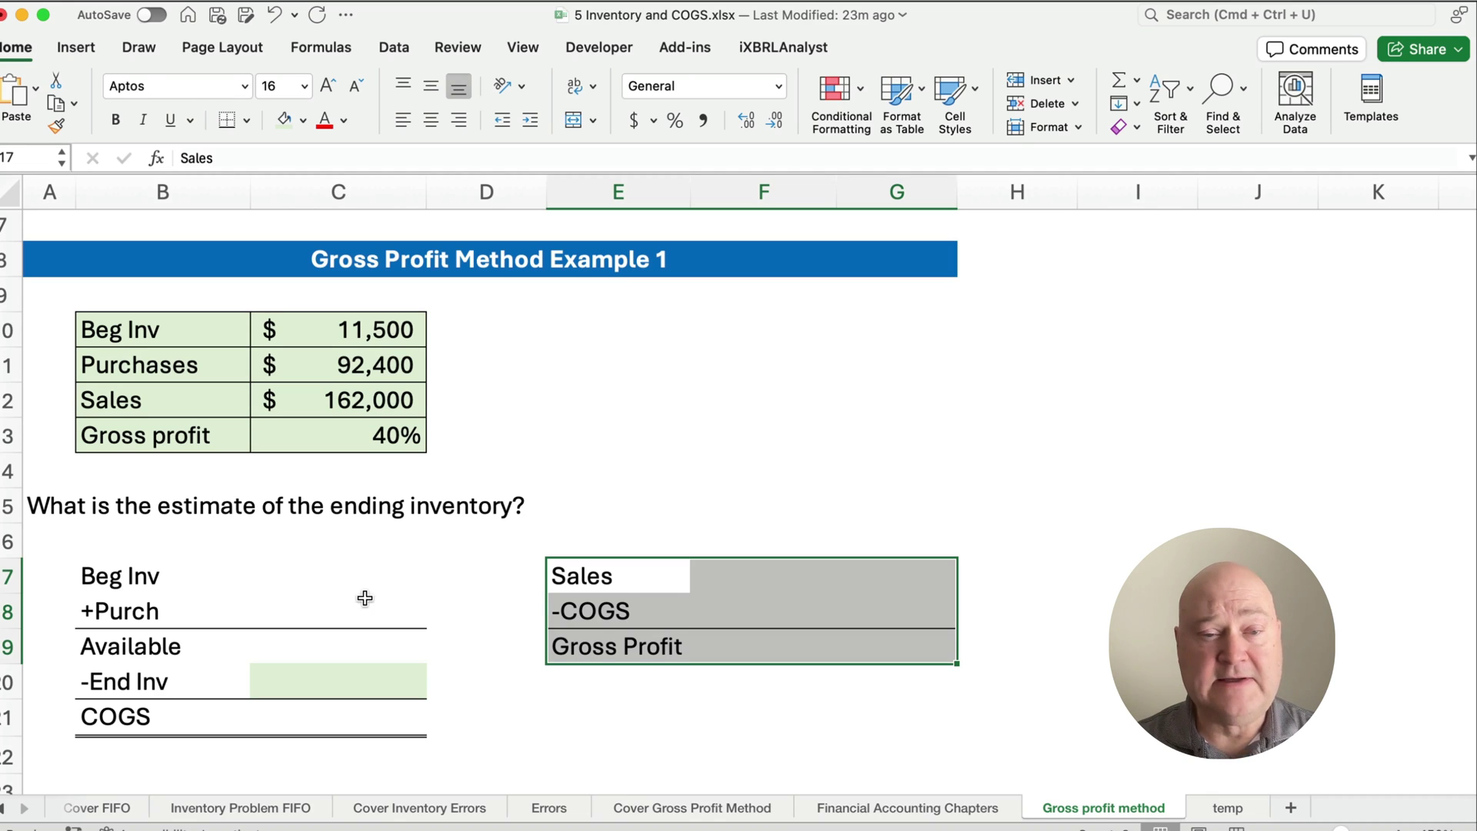
- Enter 100 as the Sales percentage in G17
{"action": "left_click", "coordinate": [910, 576]}
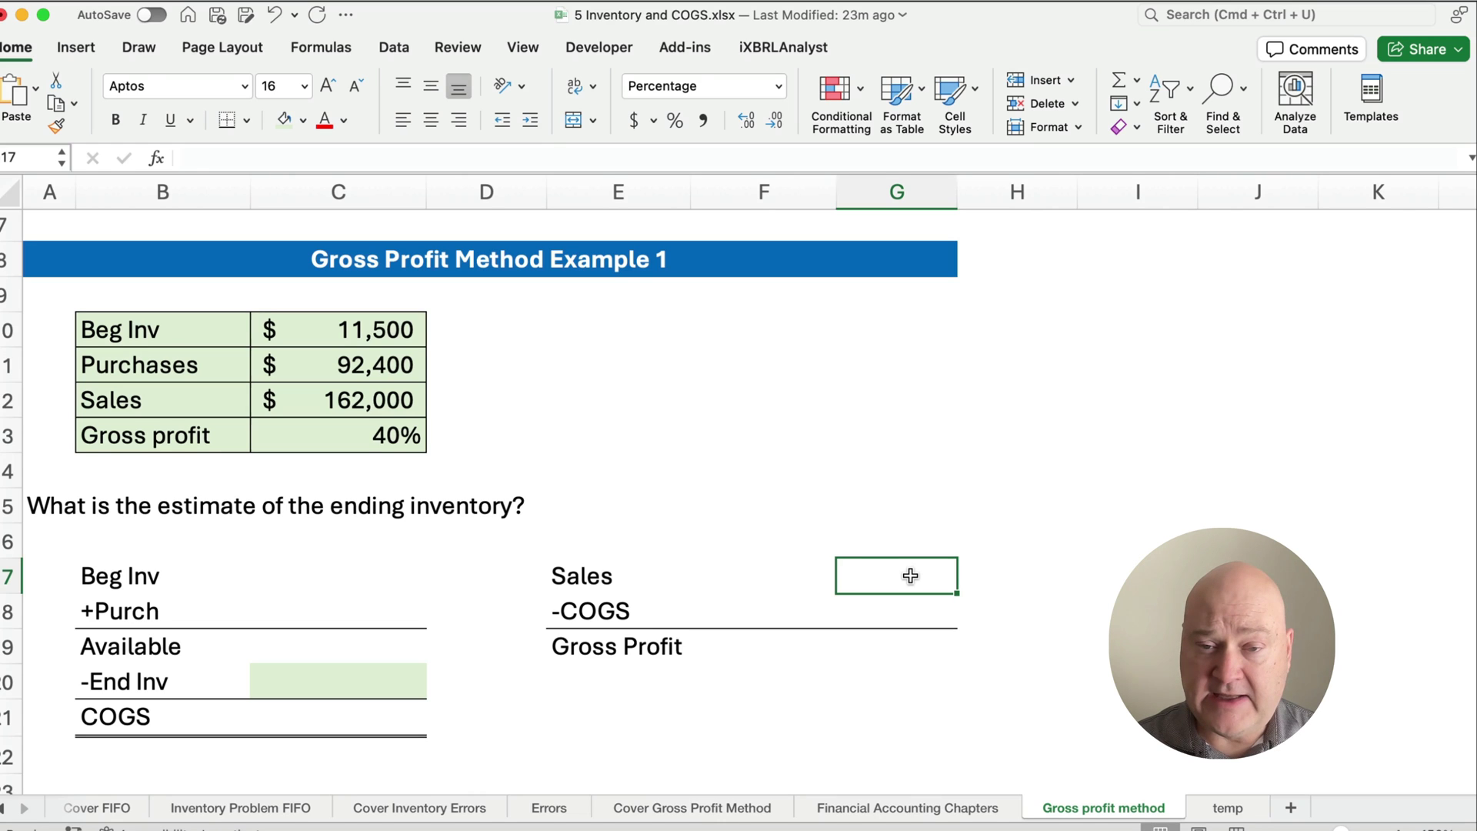
{"action": "type", "text": "100"}
{"action": "key", "text": "Return"}
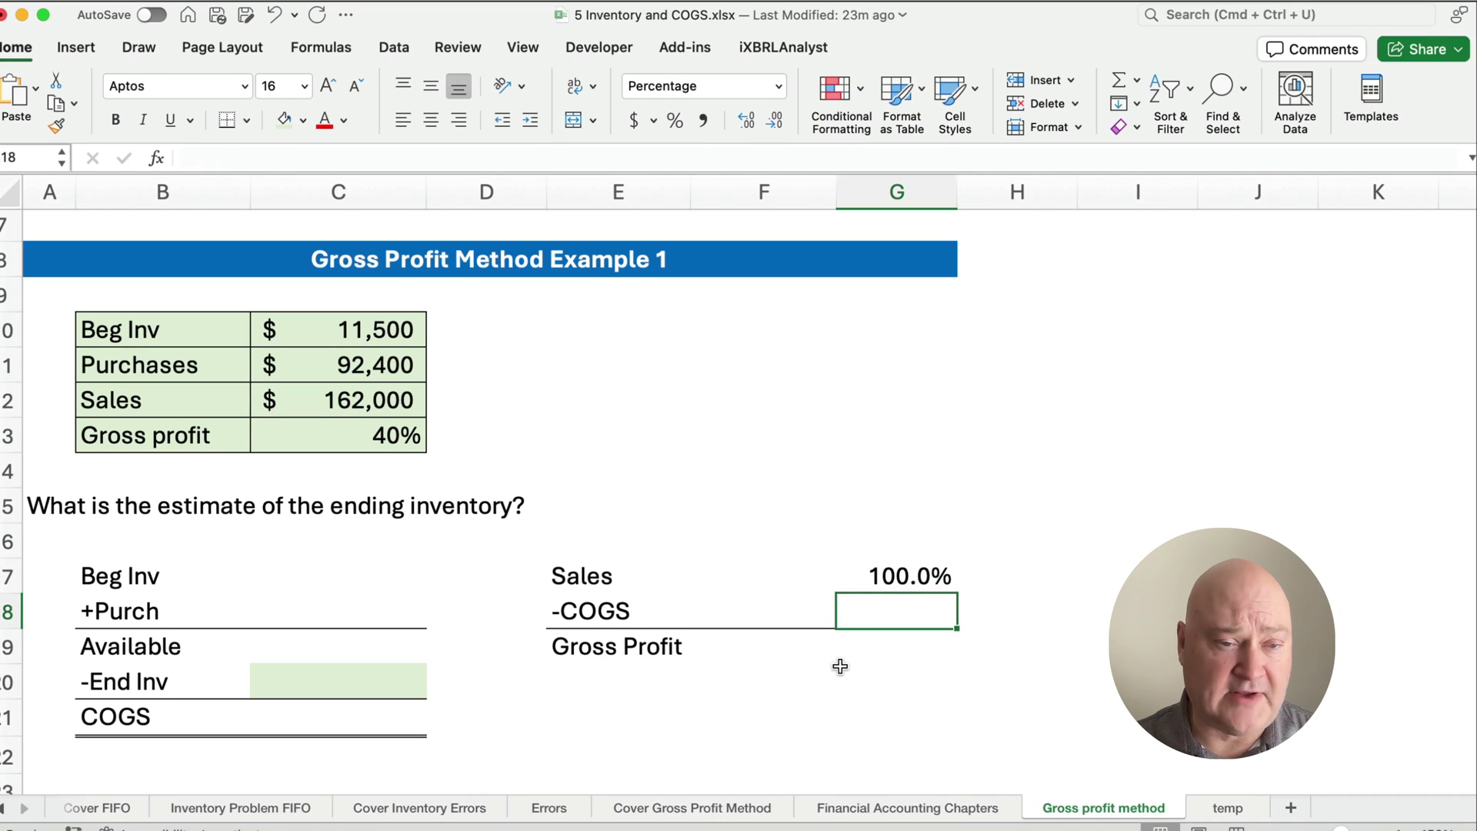
- Link the Gross Profit percentage in G19 to the 40% input in C13
{"action": "left_click", "coordinate": [394, 435]}
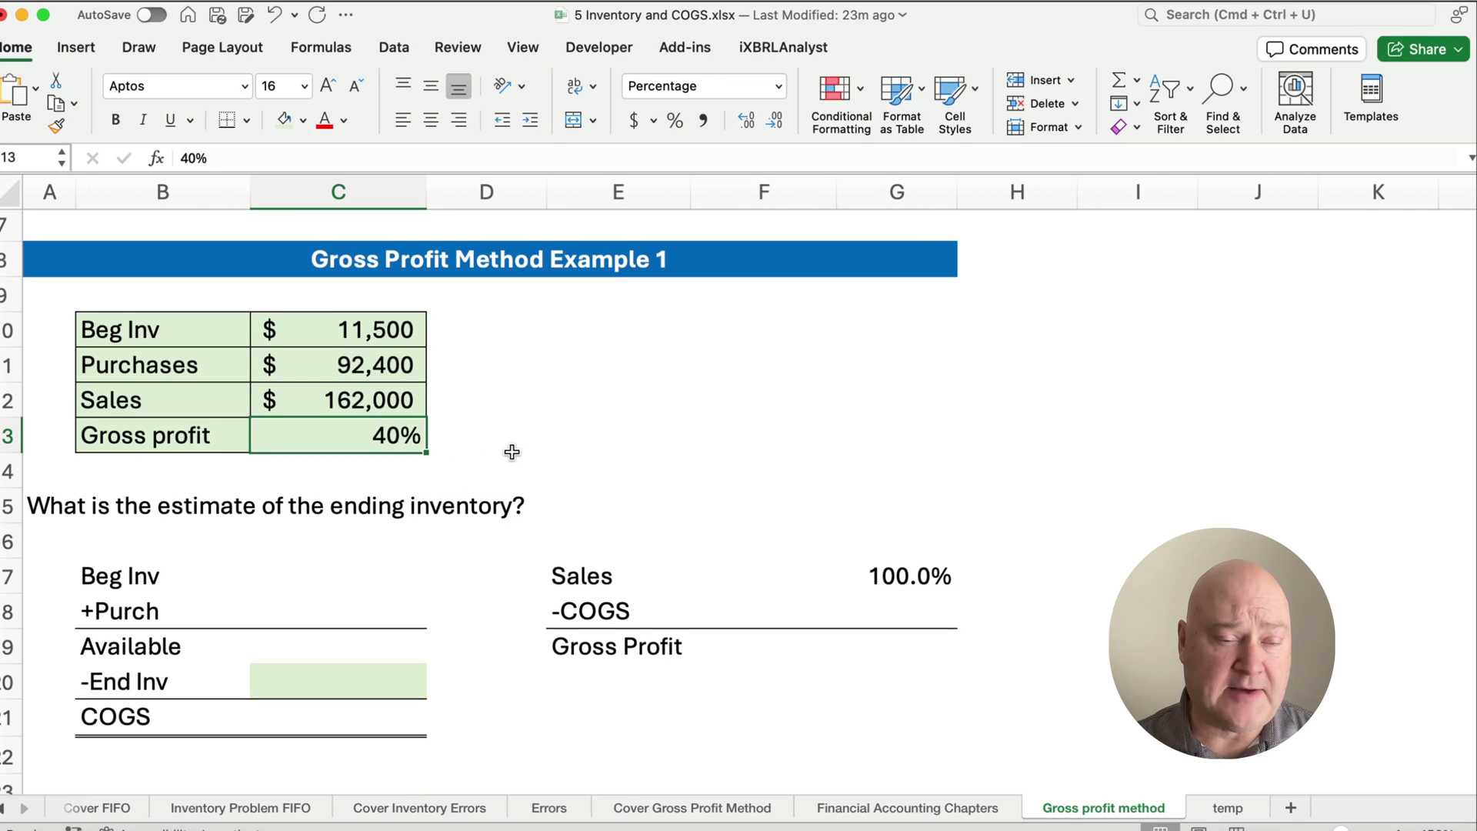
{"action": "left_click", "coordinate": [908, 649]}
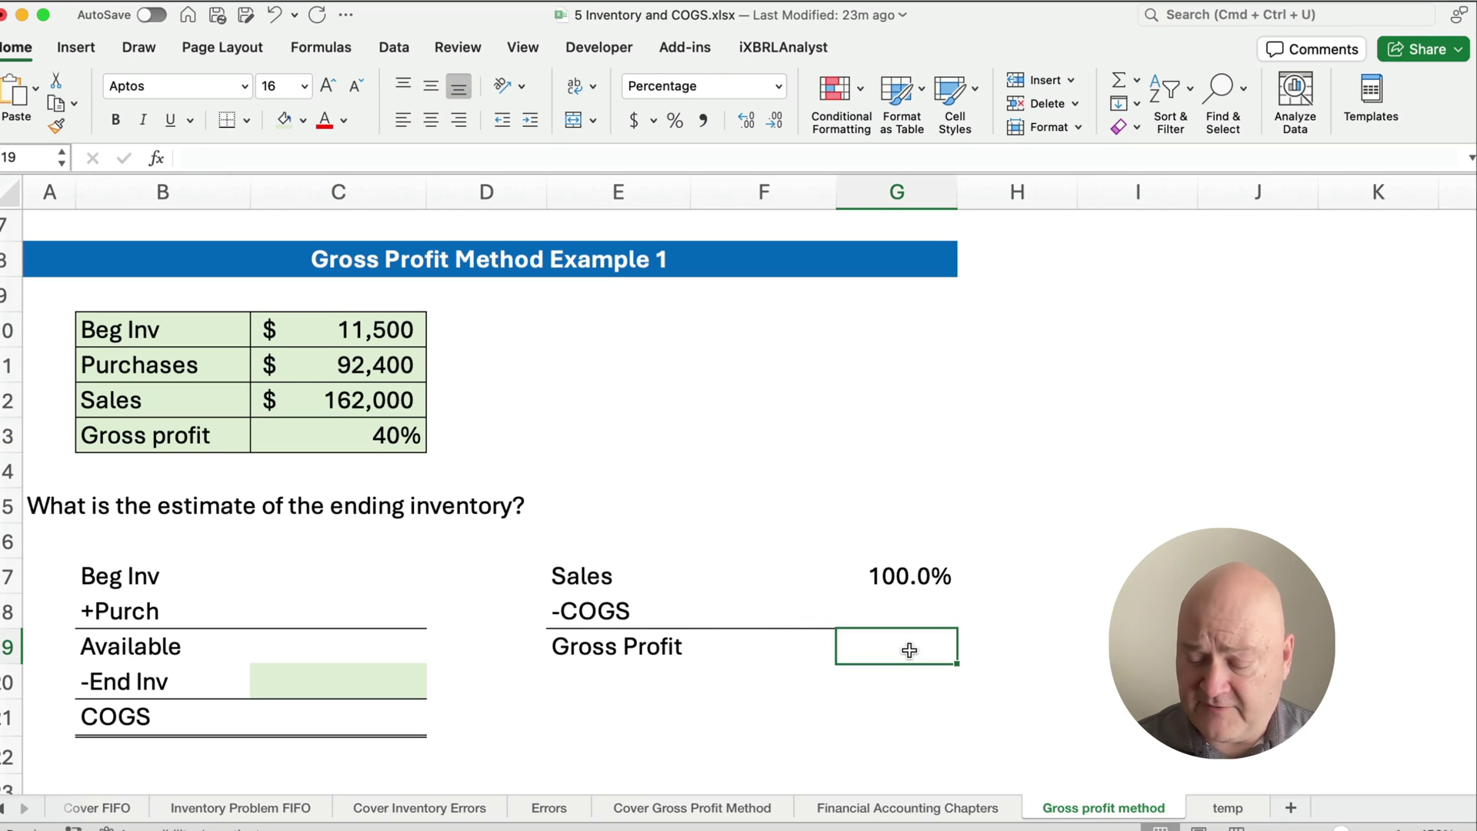
{"action": "type", "text": "="}
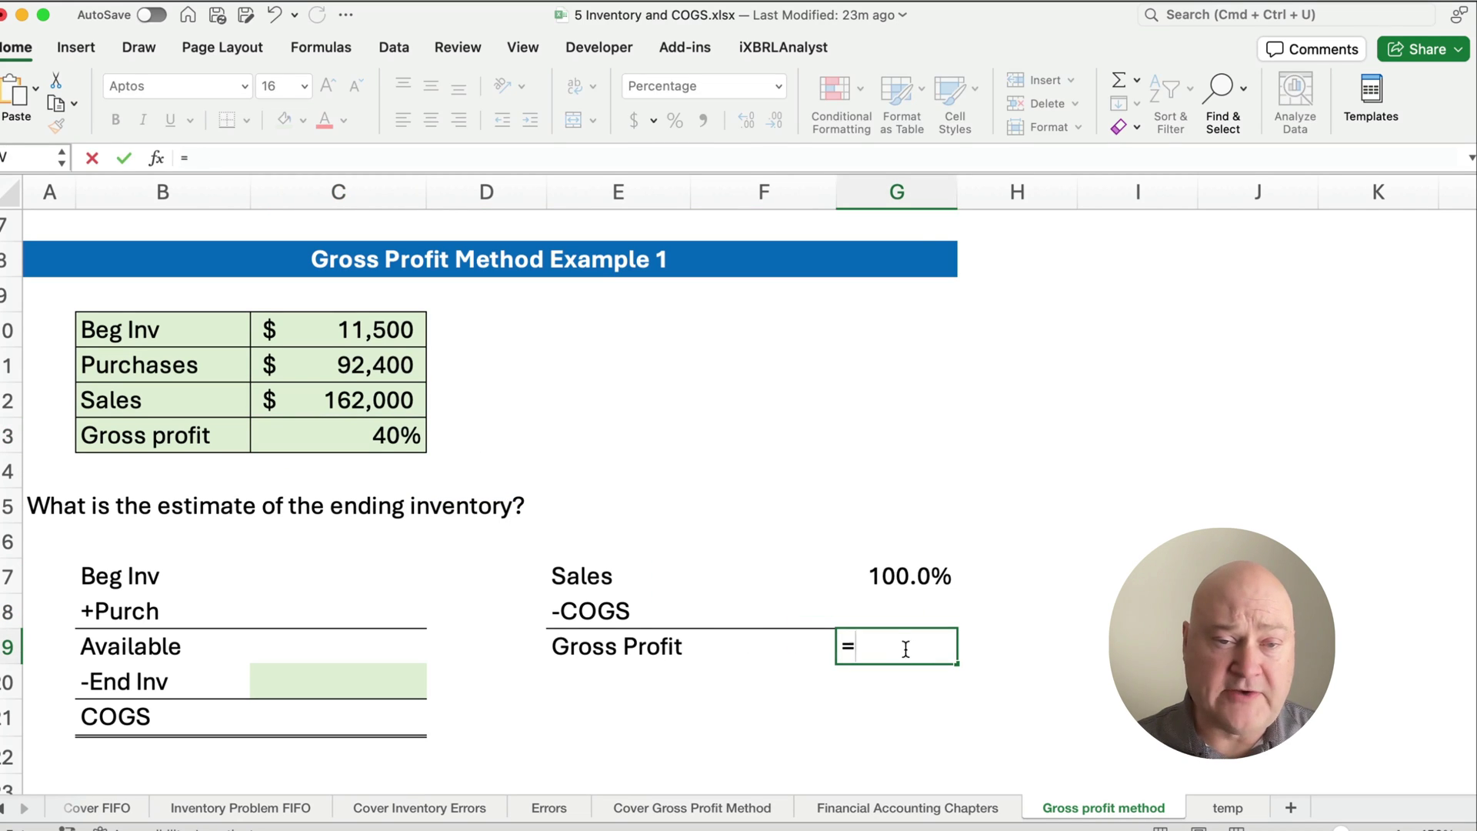
{"action": "left_click", "coordinate": [381, 439]}
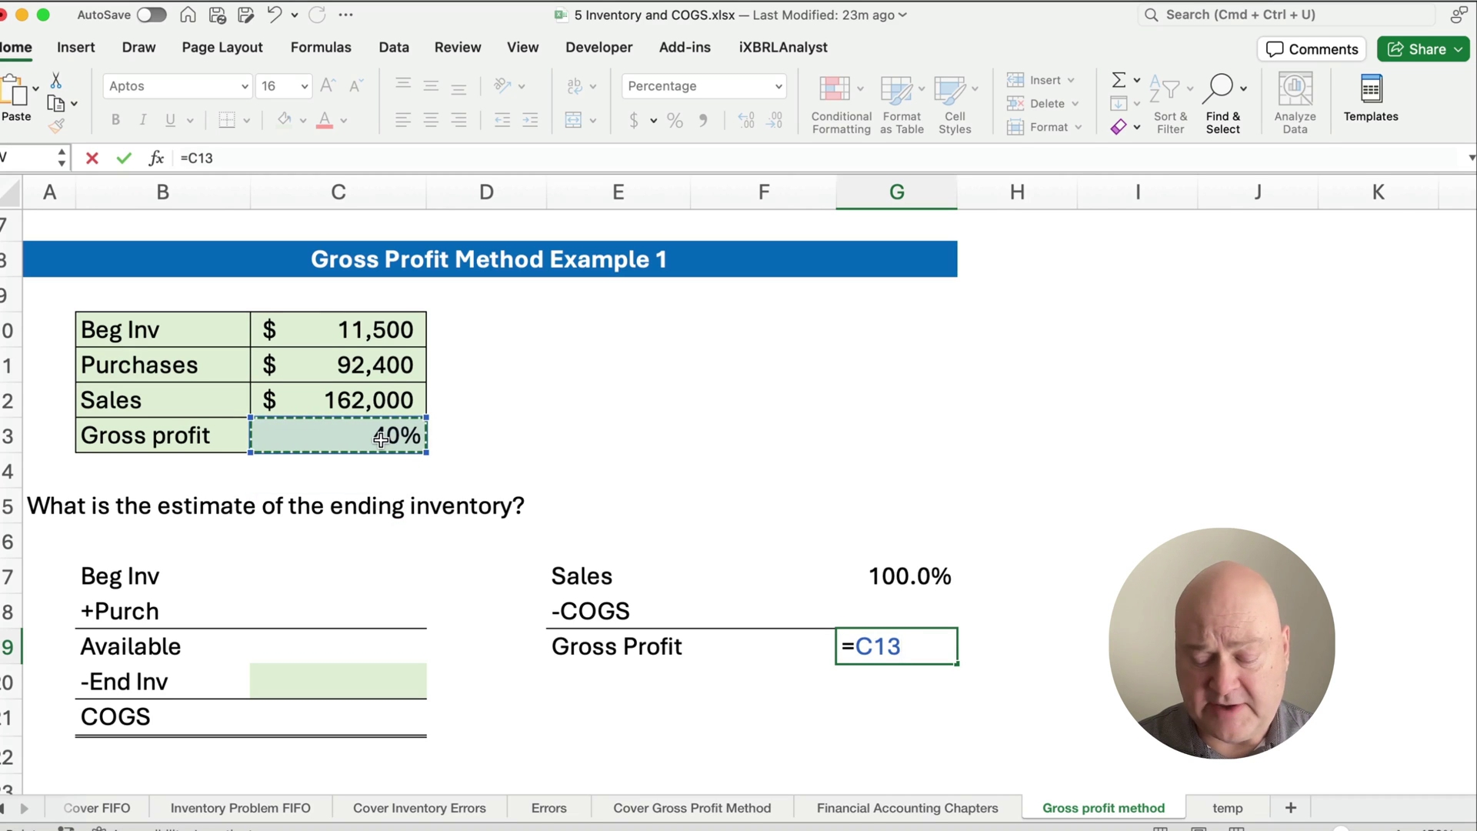
{"action": "key", "text": "Return"}
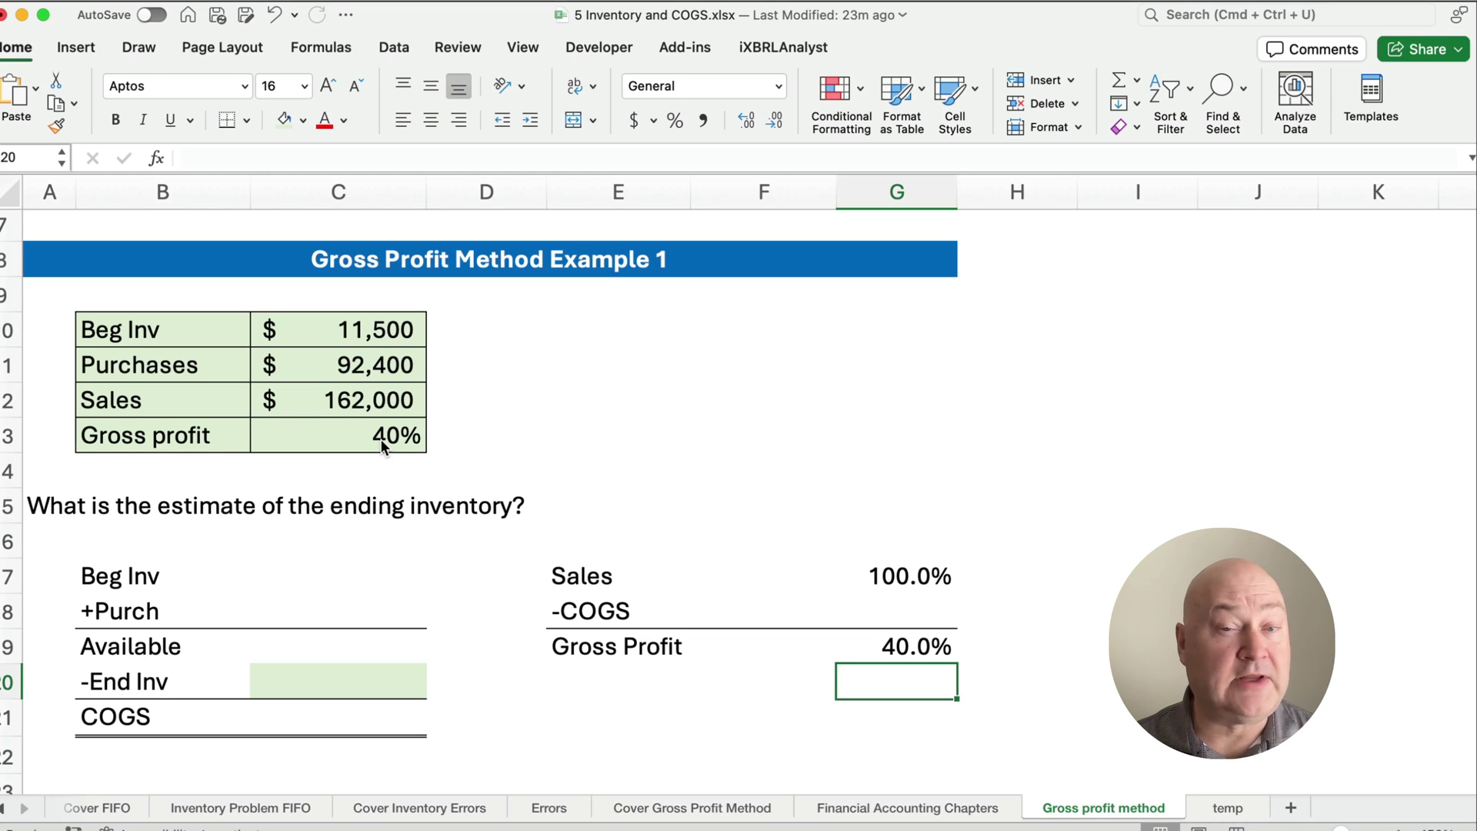
- Calculate the COGS percentage in G18 as =G17-G19, showing 60.0%
{"action": "key", "text": "Up"}
{"action": "key", "text": "Up"}
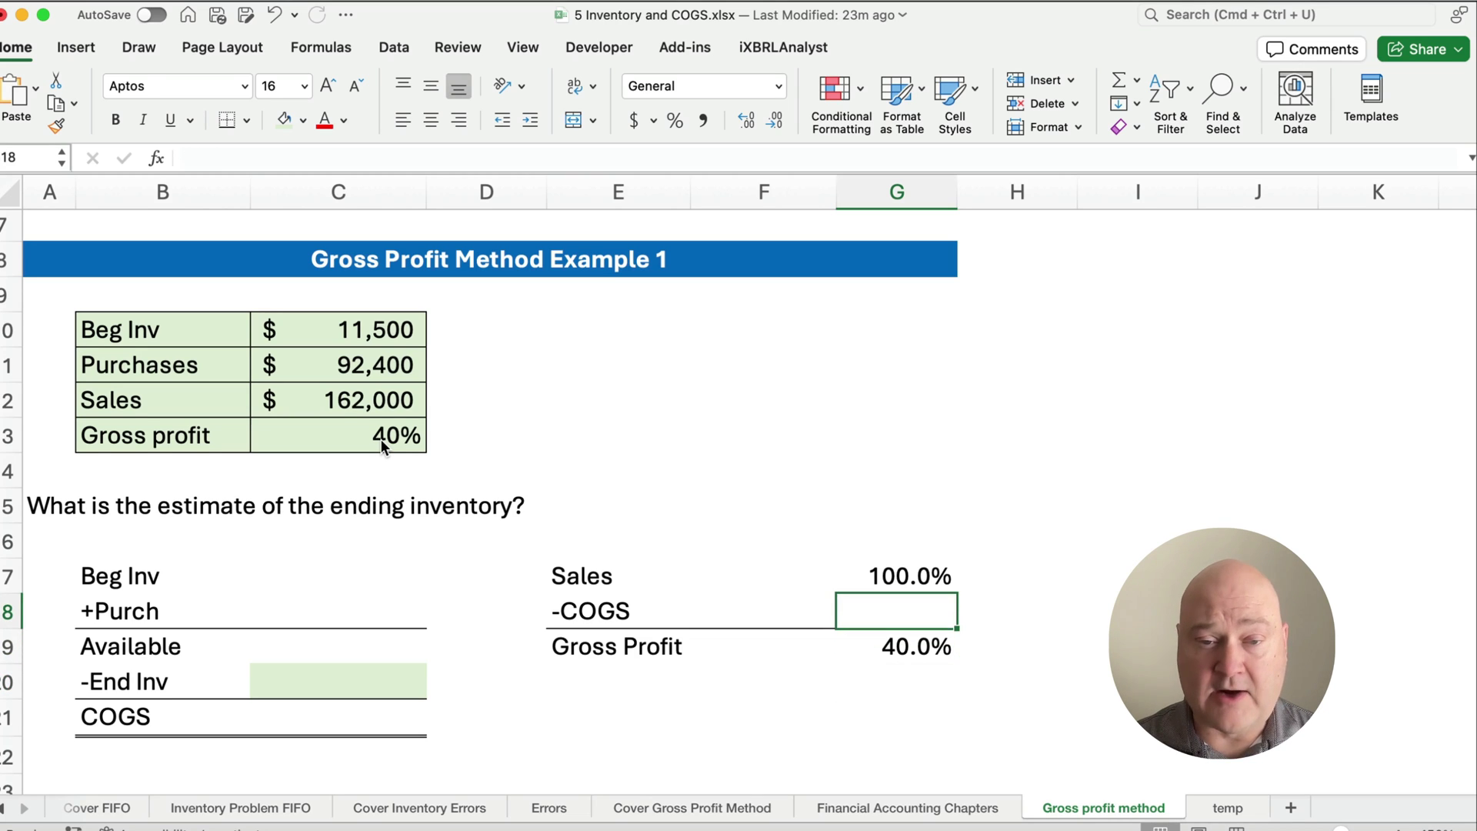
{"action": "type", "text": "="}
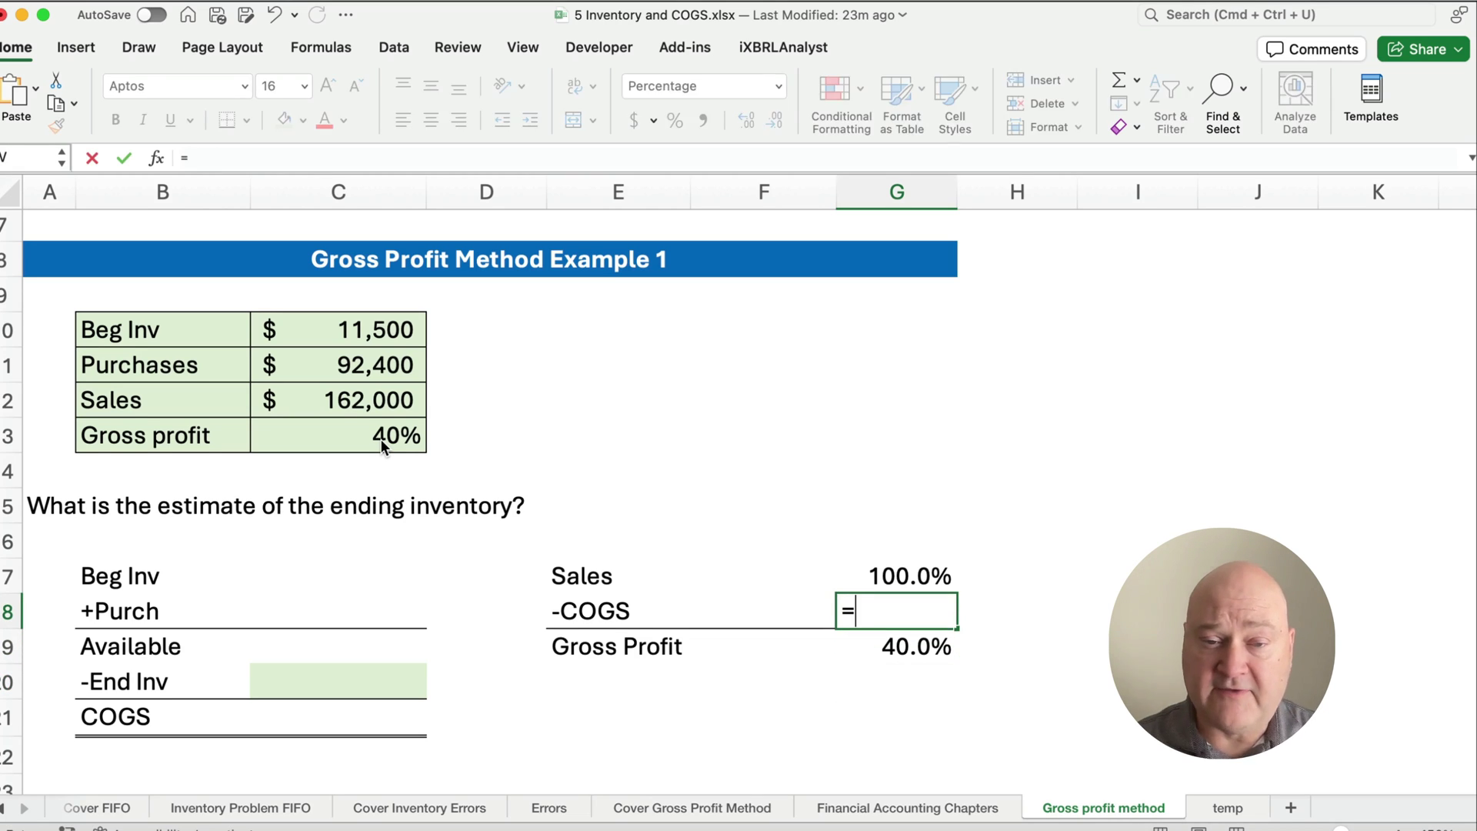
{"action": "key", "text": "Up"}
{"action": "type", "text": "-"}
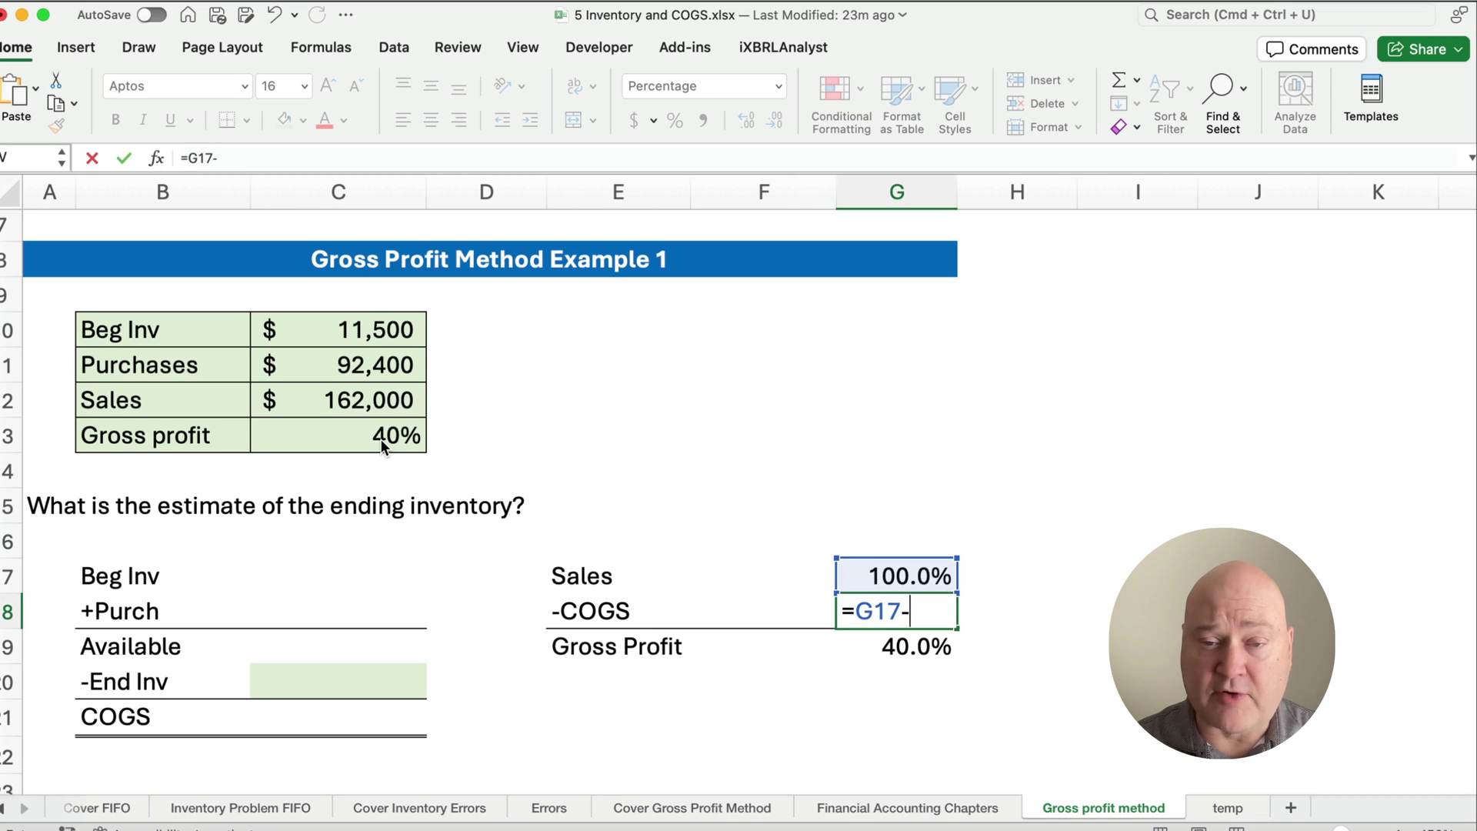
{"action": "key", "text": "Down"}
{"action": "key", "text": "Return"}
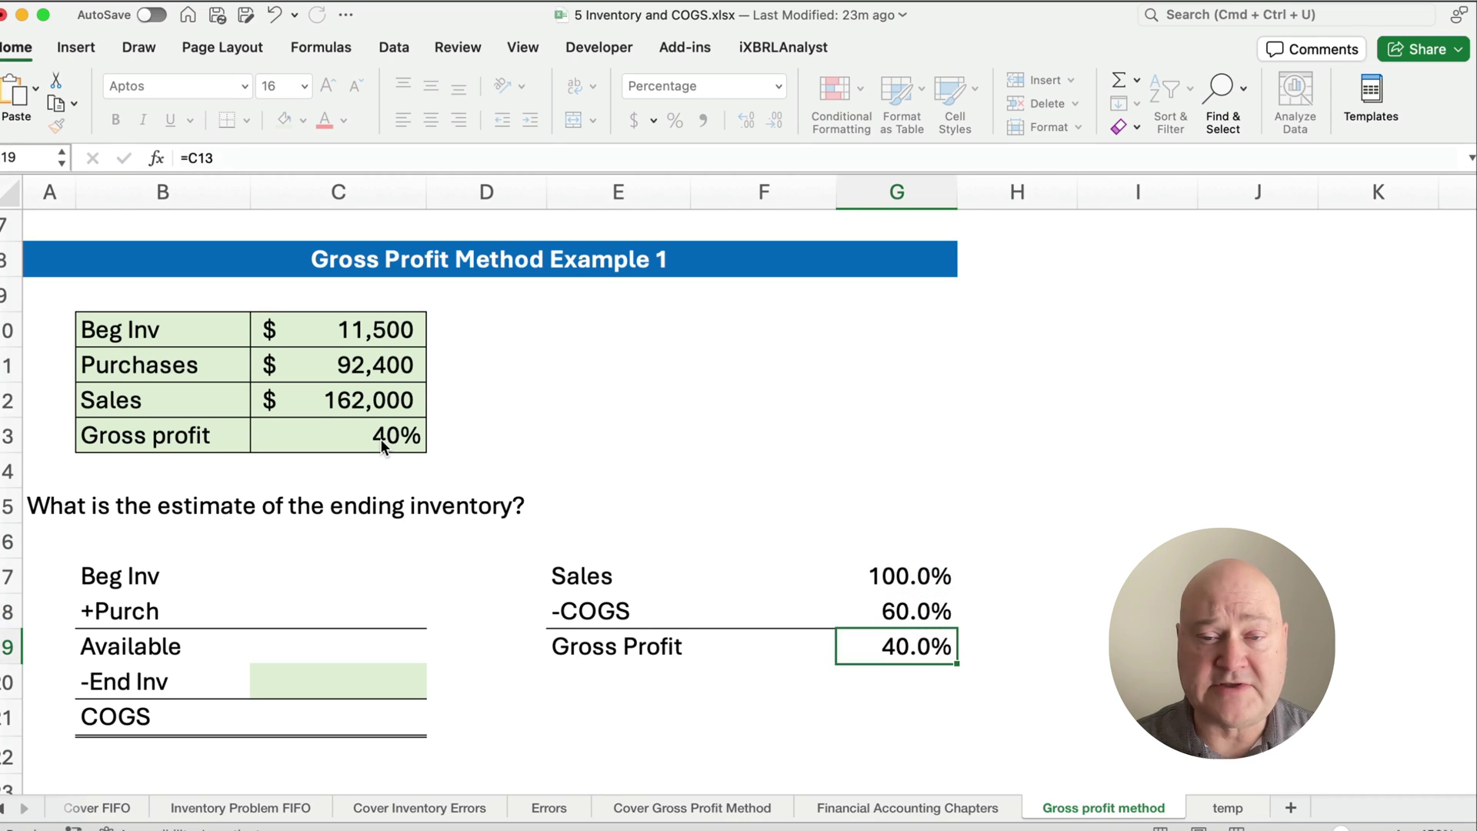
{"action": "key", "text": "Up"}
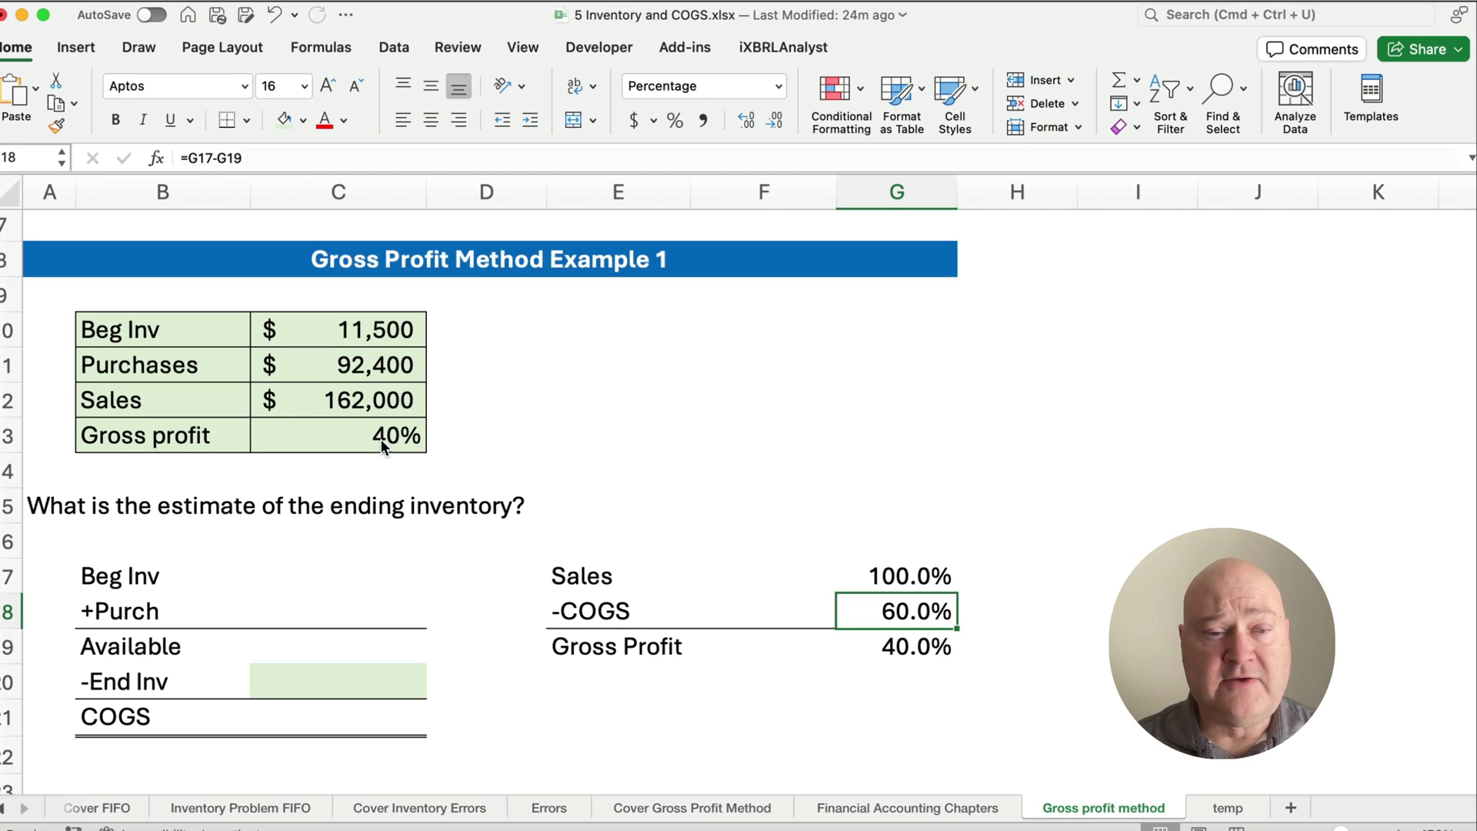
- Link the Sales amount in F17 to the $162,000 input in C12
{"action": "left_click", "coordinate": [727, 577]}
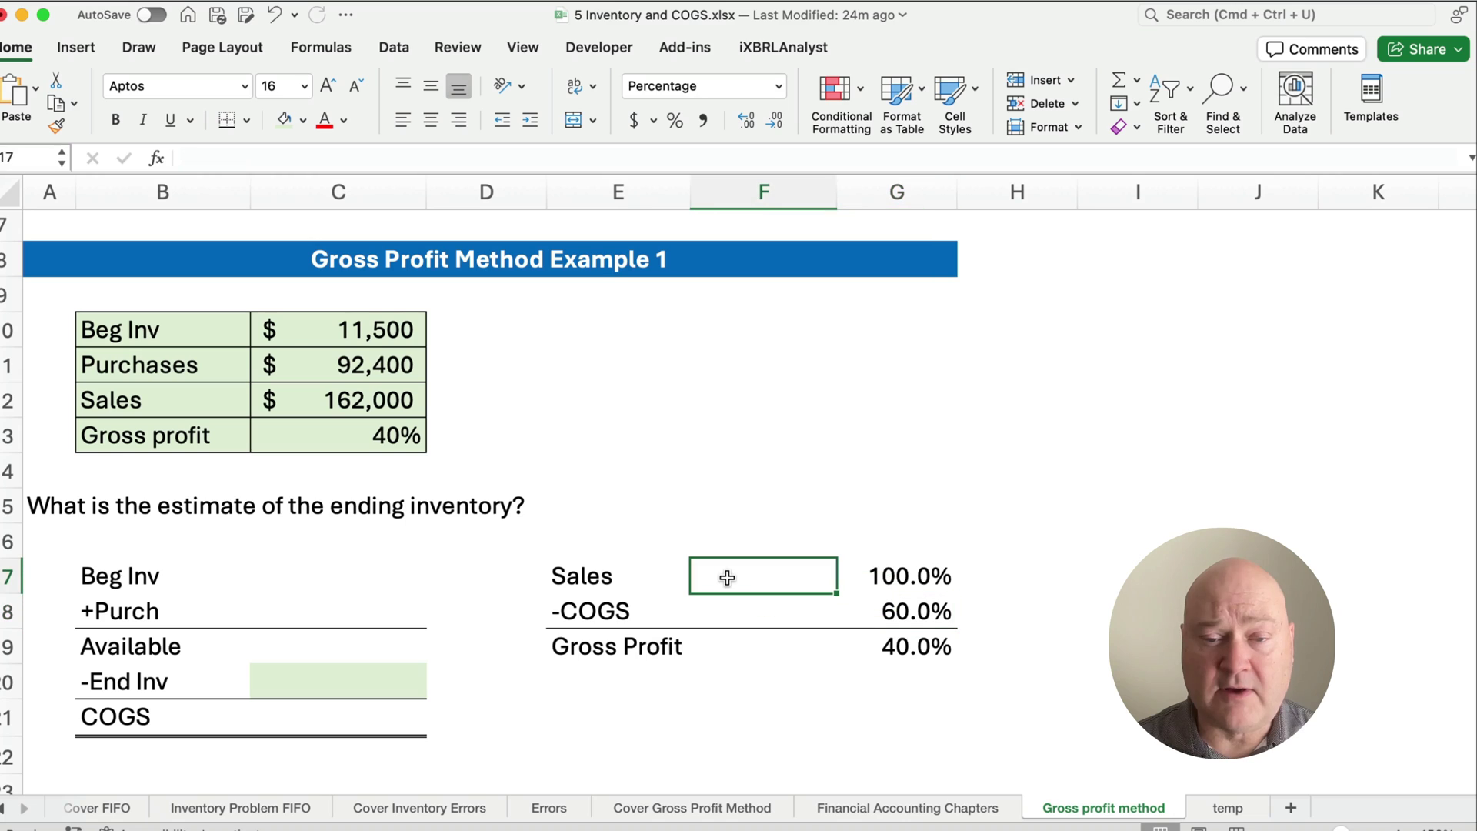
{"action": "type", "text": "="}
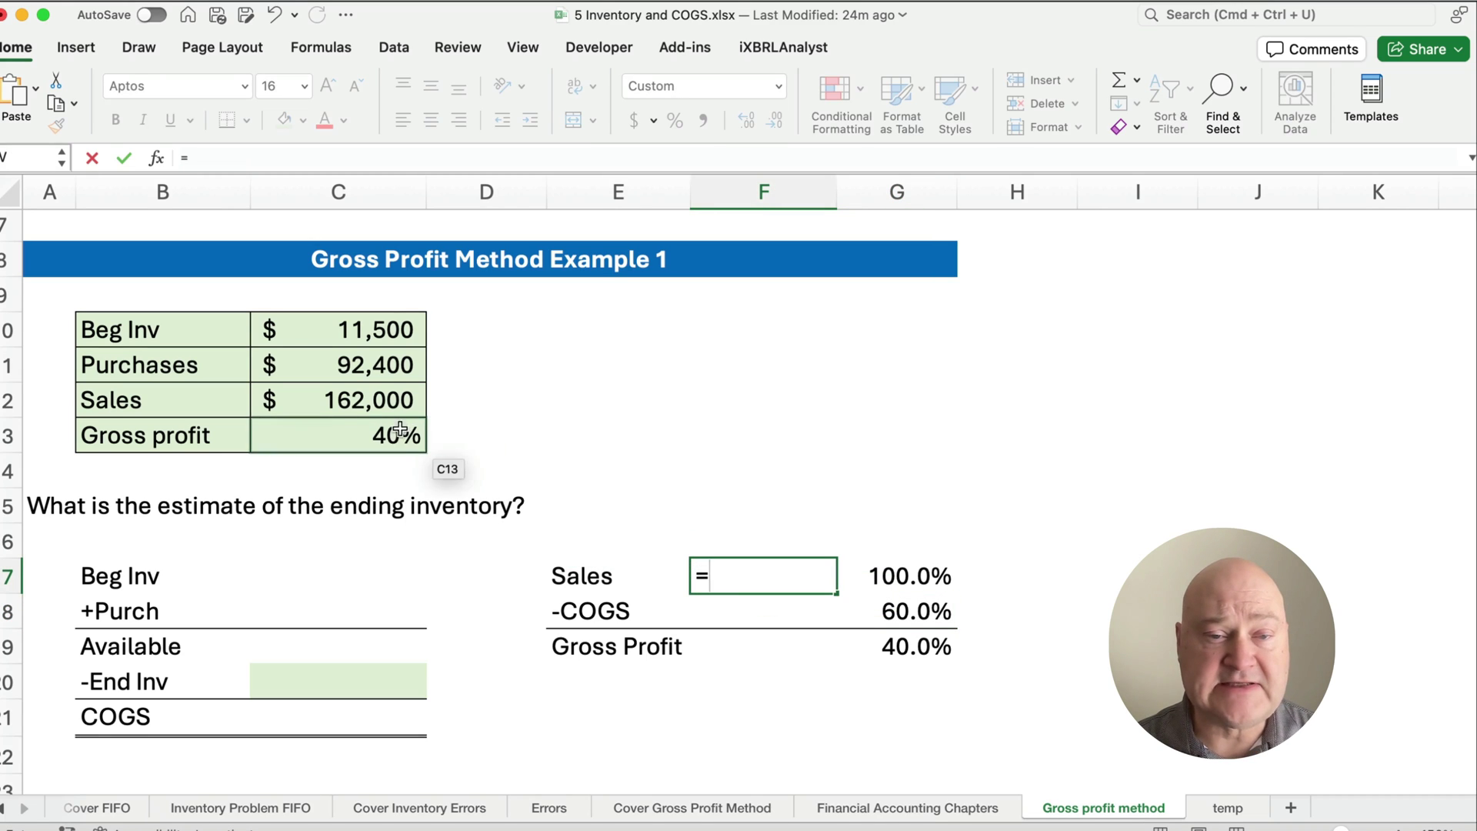
{"action": "left_click", "coordinate": [366, 402]}
{"action": "key", "text": "Return"}
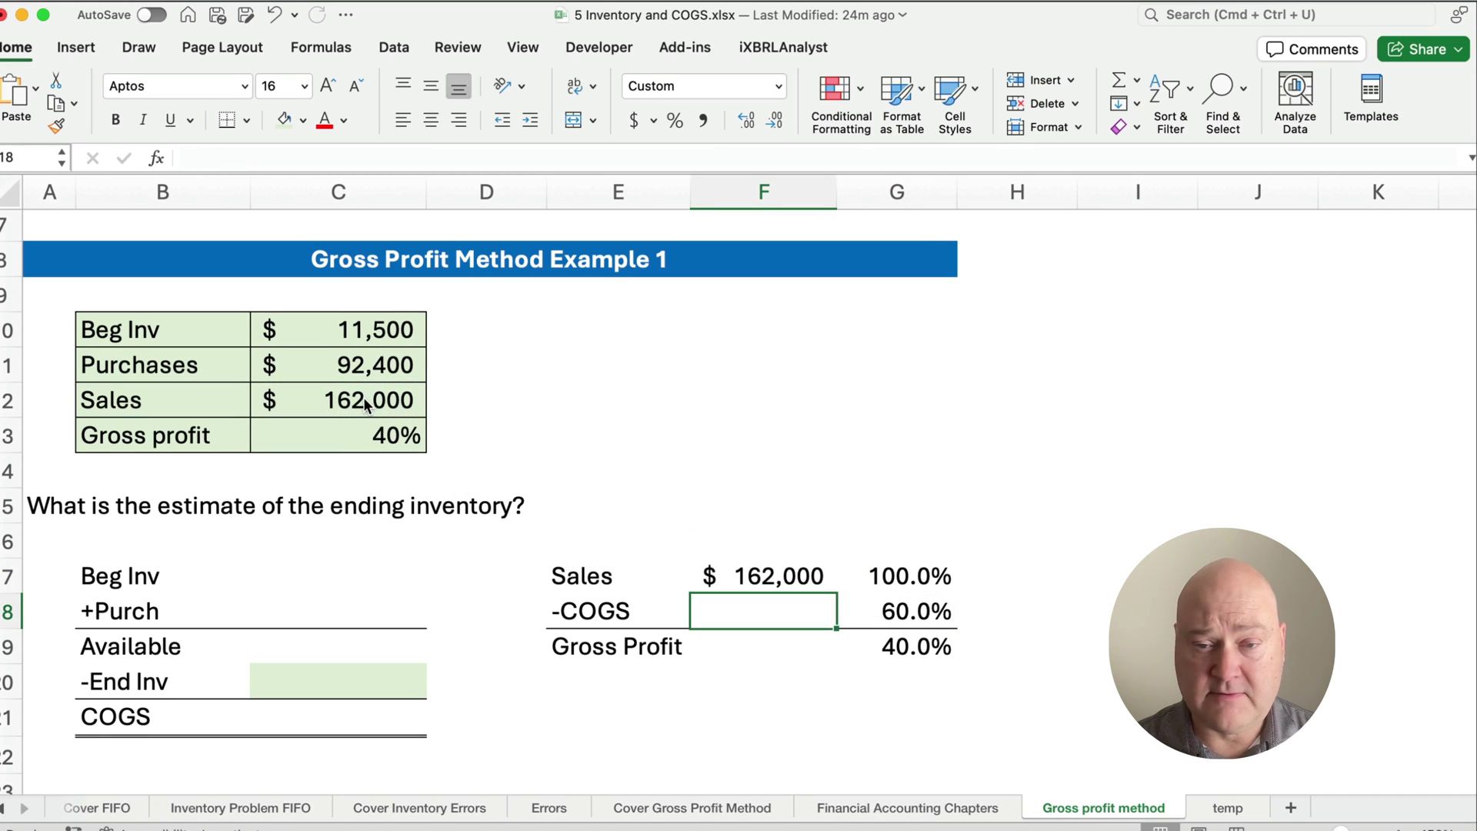
- Link Beg Inv in C17 to 11,500 and +Purch in C18 to 92,400
{"action": "key", "text": "Left"}
{"action": "key", "text": "Left"}
{"action": "key", "text": "Left"}
{"action": "key", "text": "Up"}
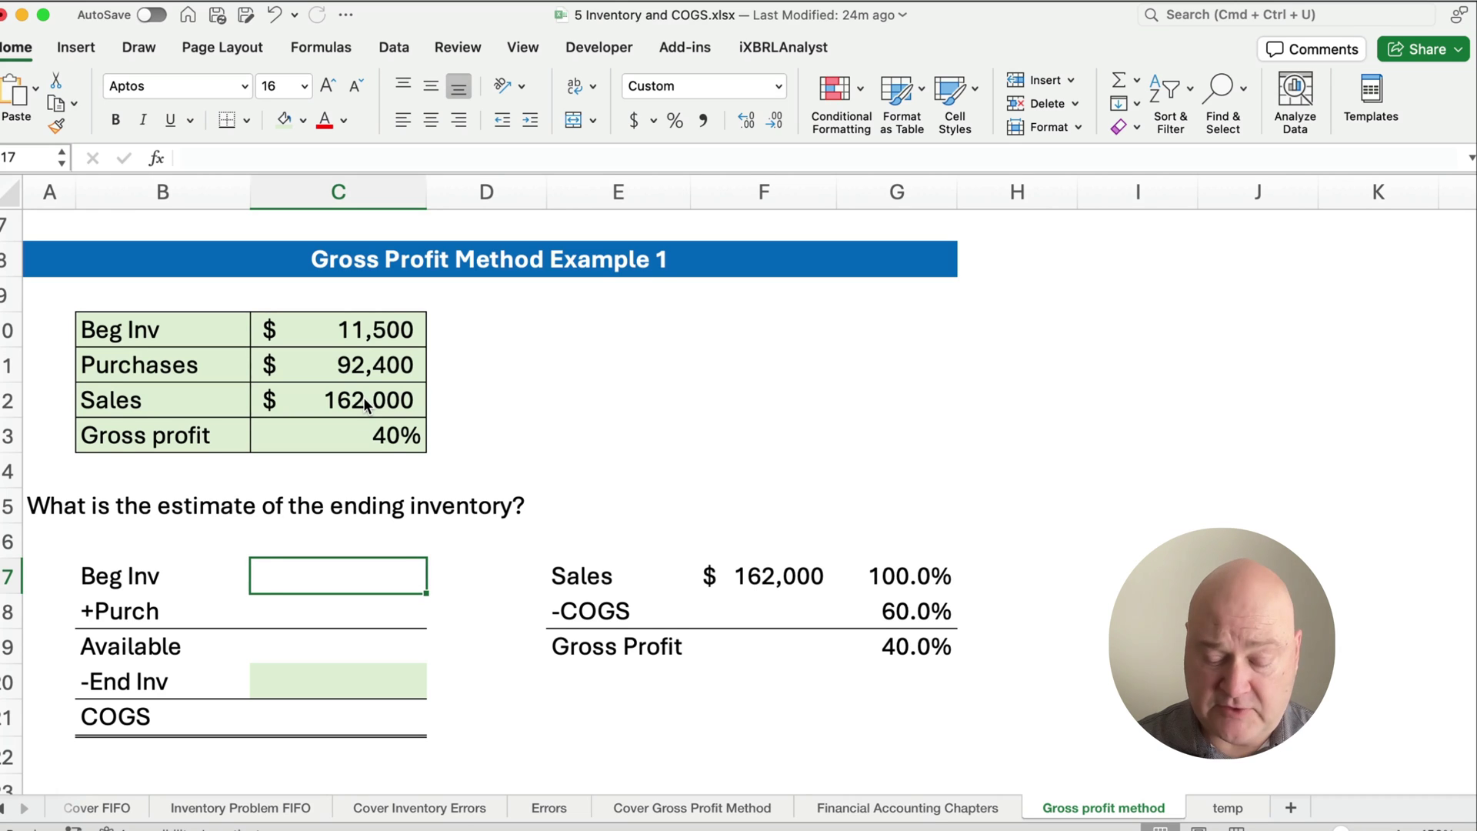
{"action": "type", "text": "="}
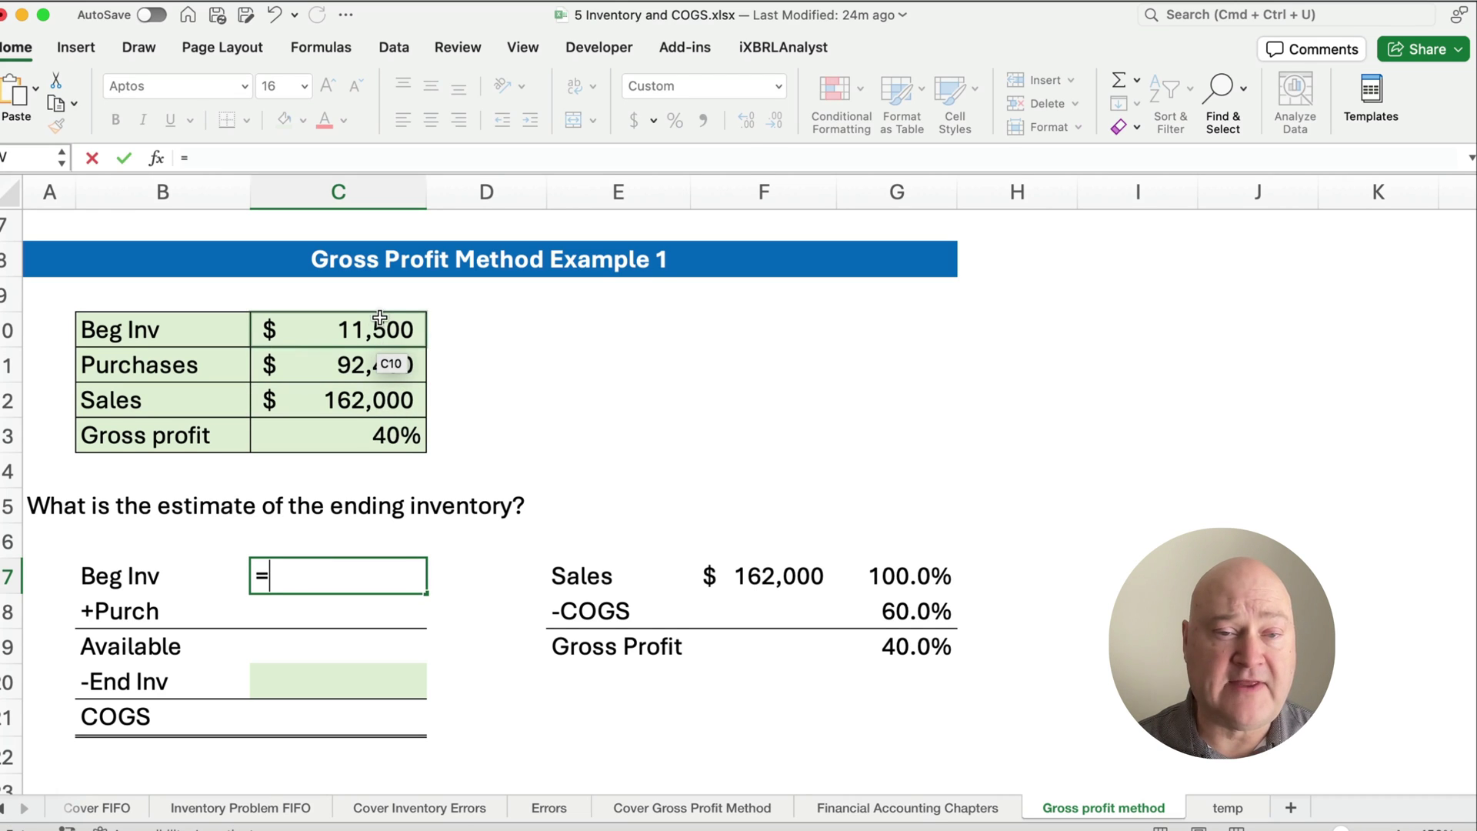
{"action": "left_click", "coordinate": [379, 320]}
{"action": "key", "text": "Return"}
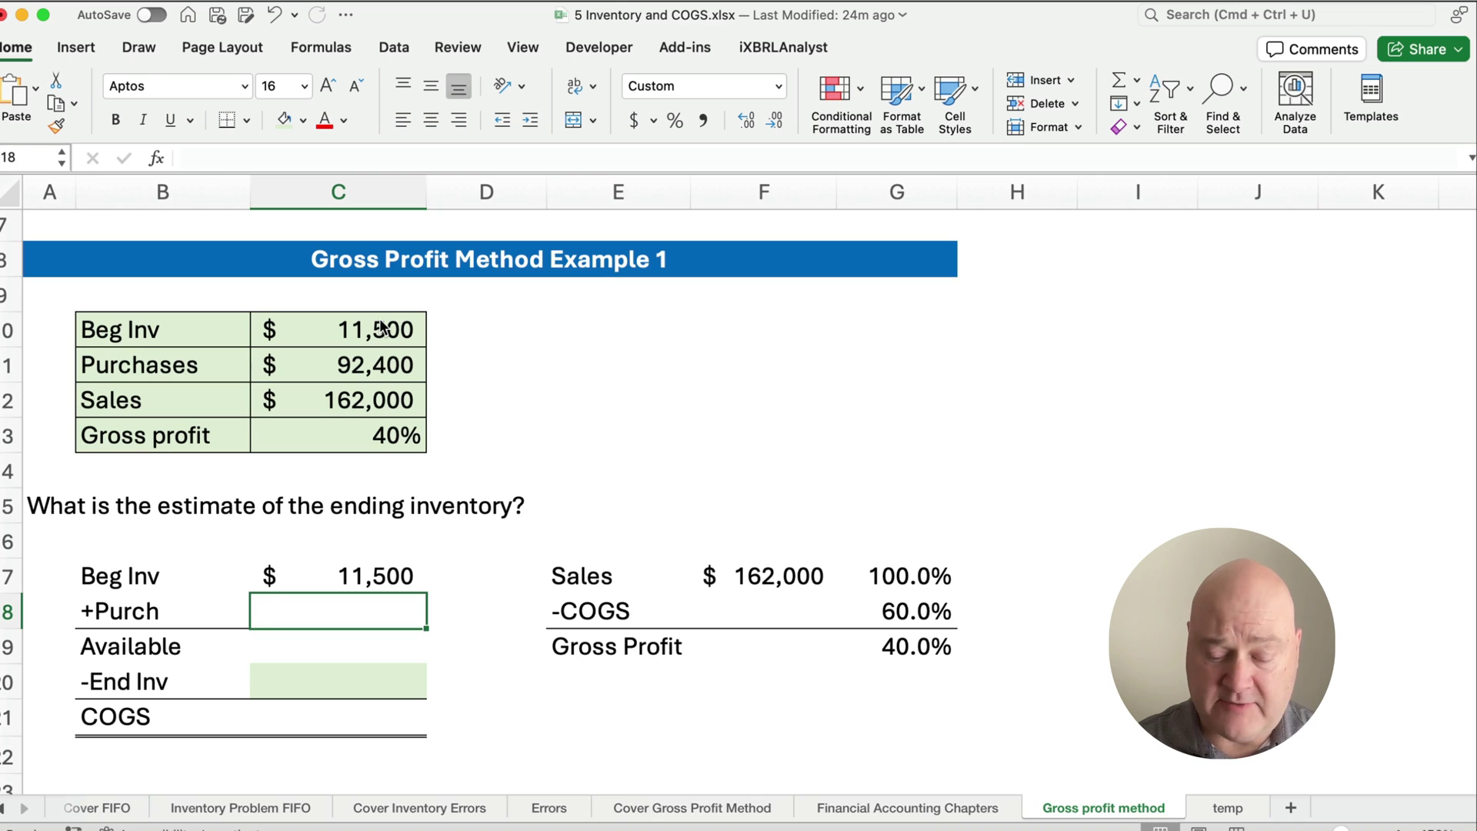
{"action": "type", "text": "="}
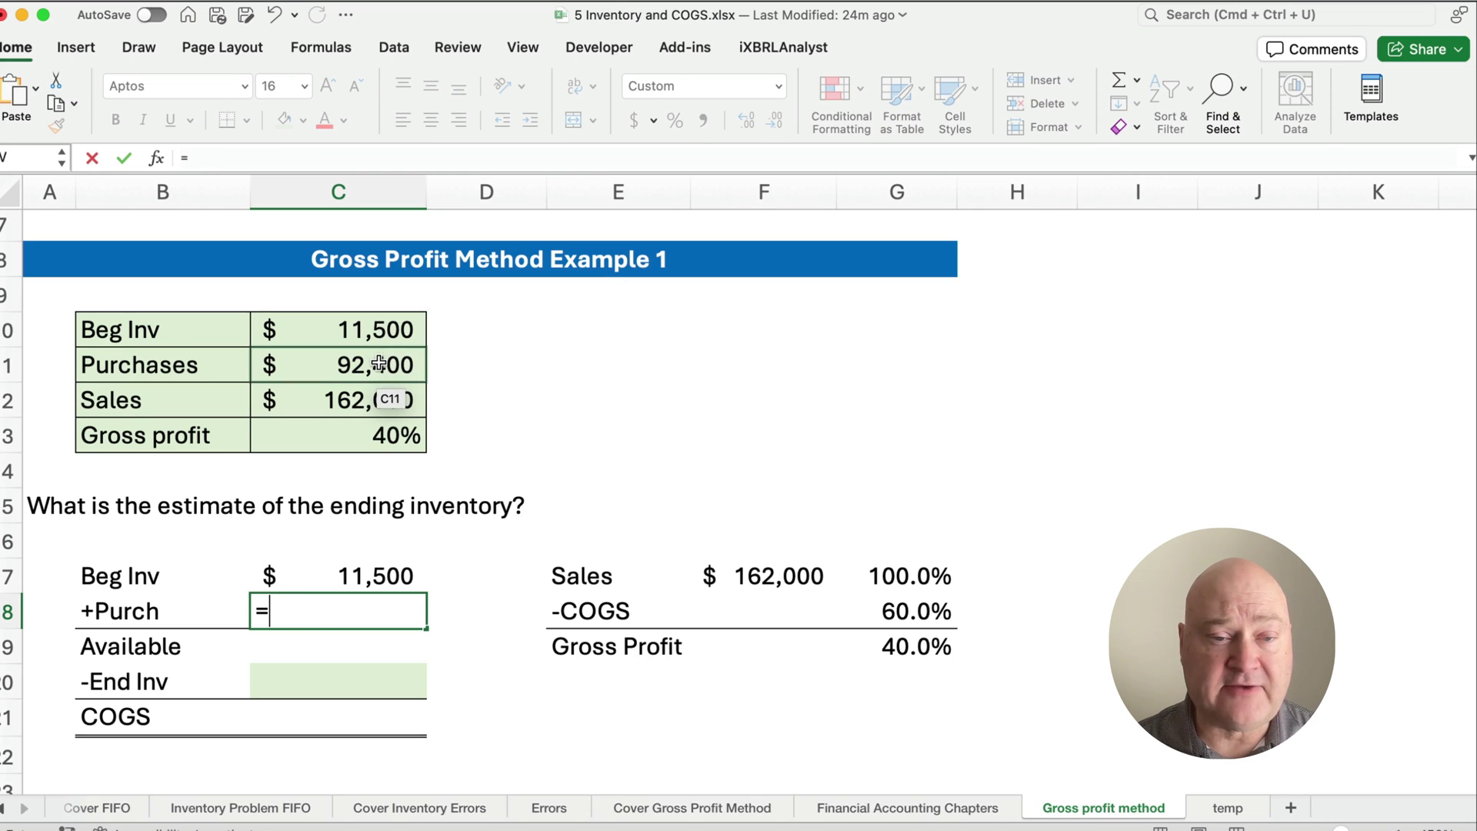
{"action": "left_click", "coordinate": [380, 363]}
{"action": "key", "text": "Return"}
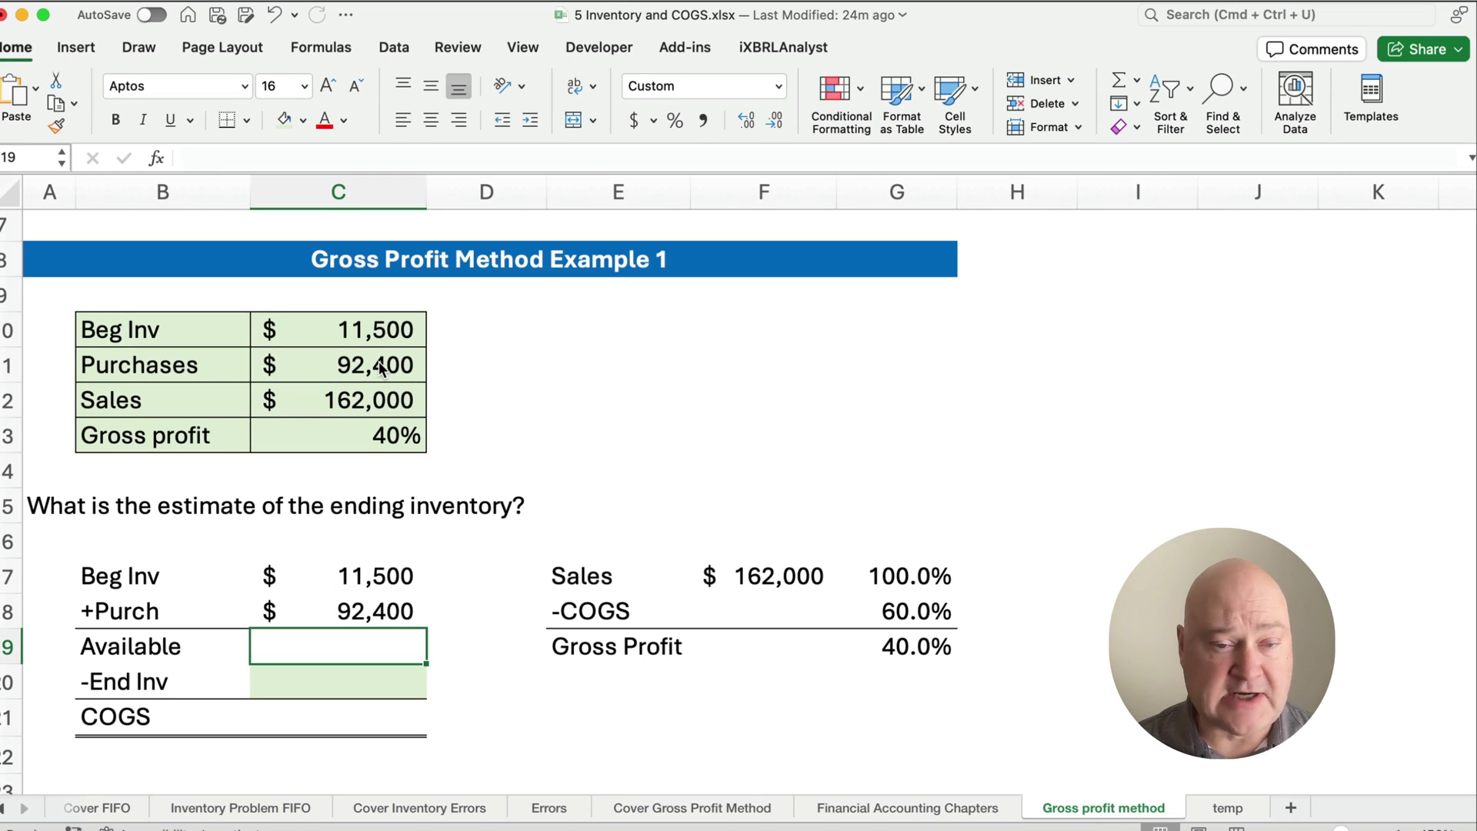
- Total Available in C19 as =C17+C18, giving $103,900, then review the blocks
{"action": "type", "text": "="}
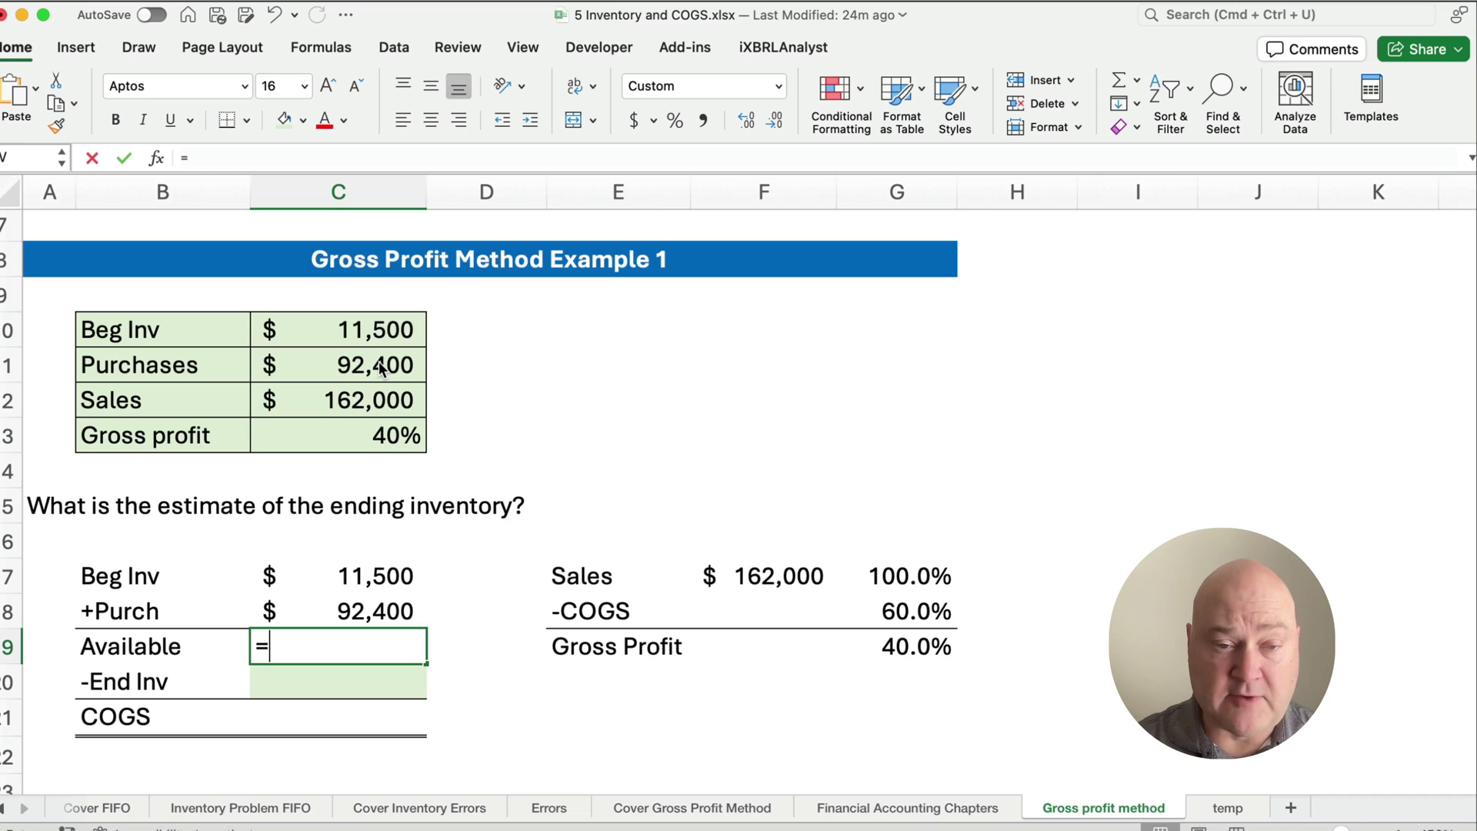
{"action": "key", "text": "Up"}
{"action": "key", "text": "Up"}
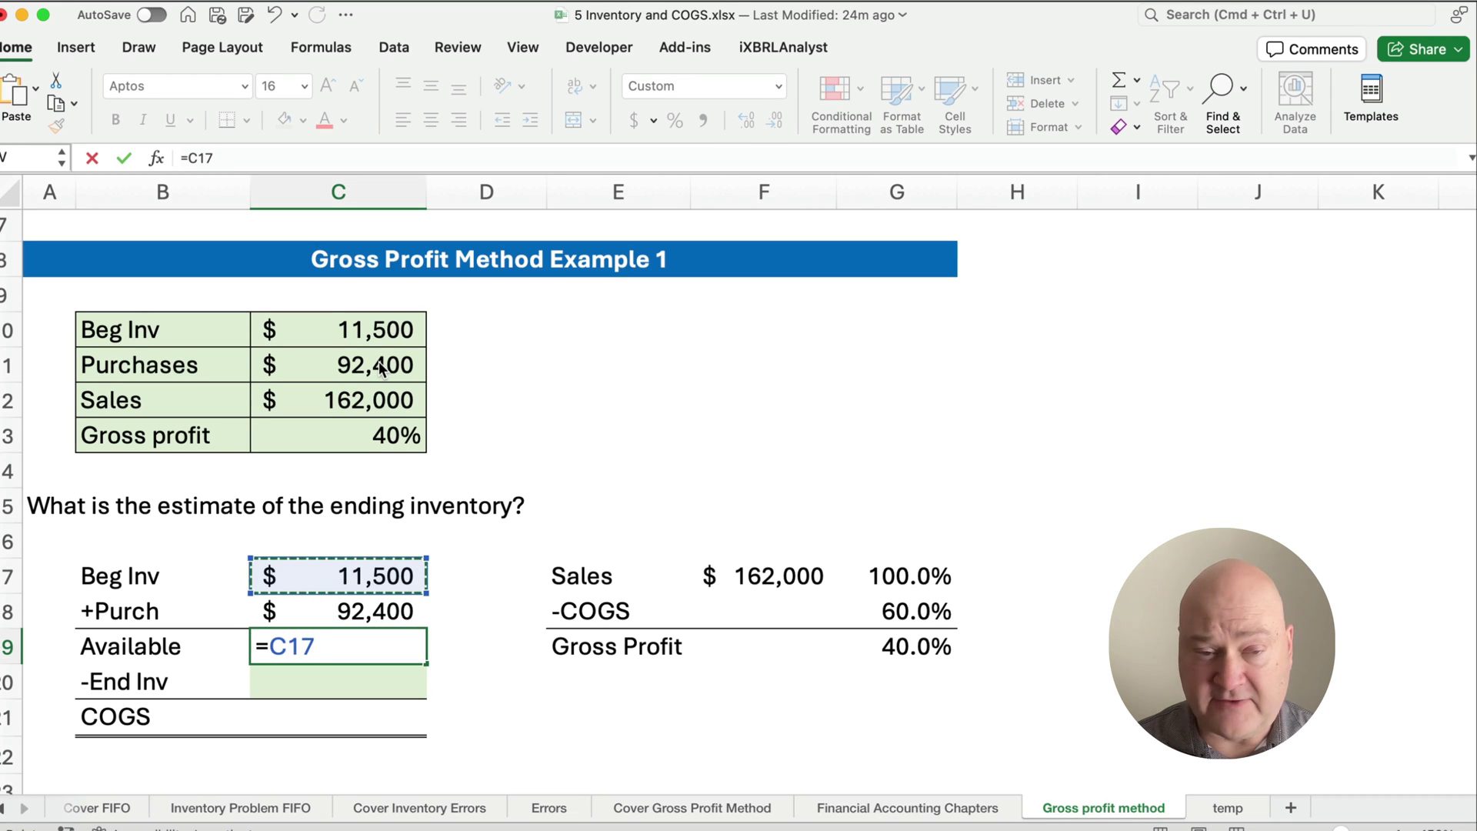
{"action": "type", "text": "+"}
{"action": "key", "text": "Up"}
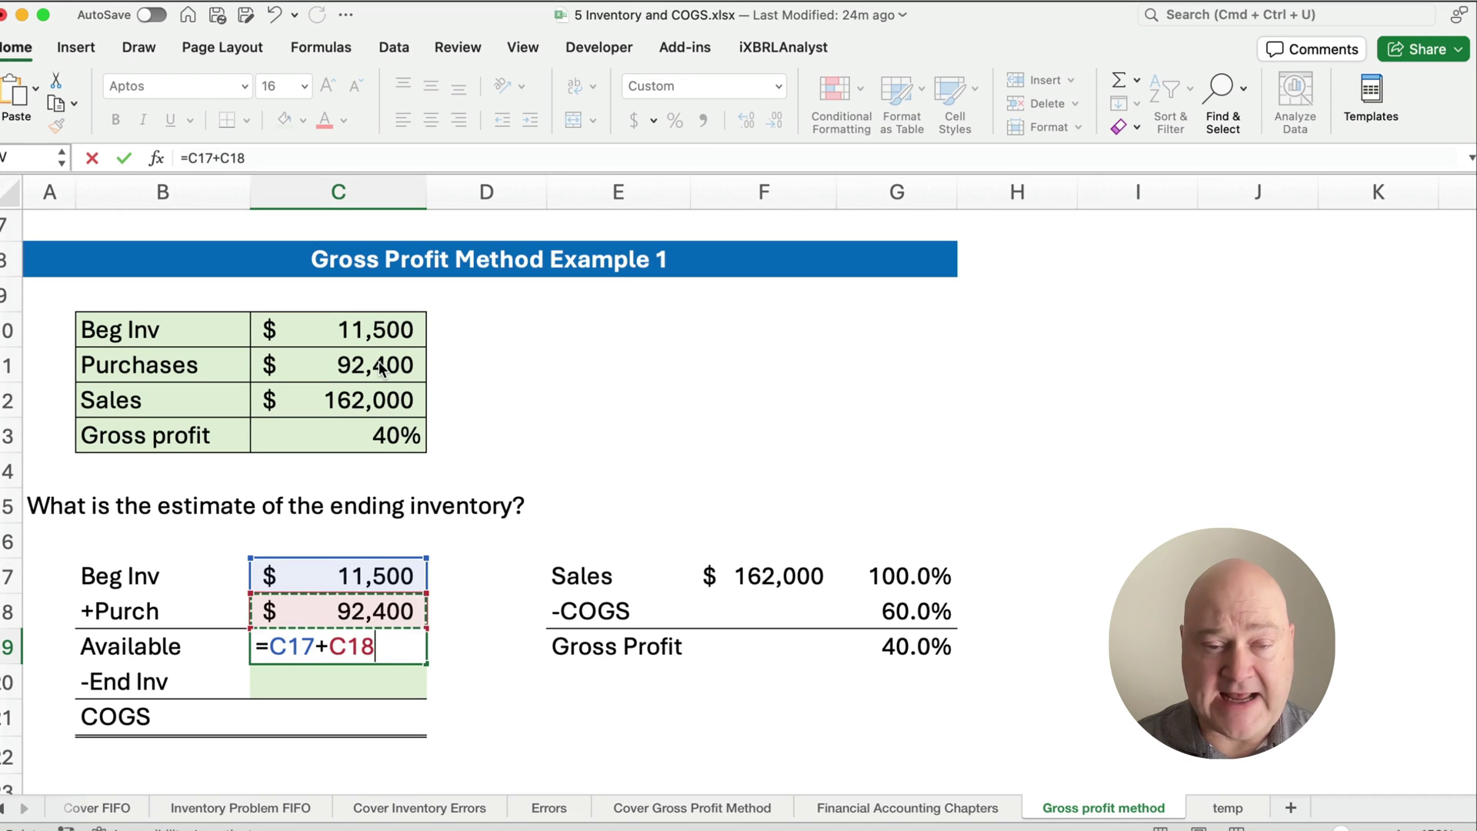
{"action": "key", "text": "Return"}
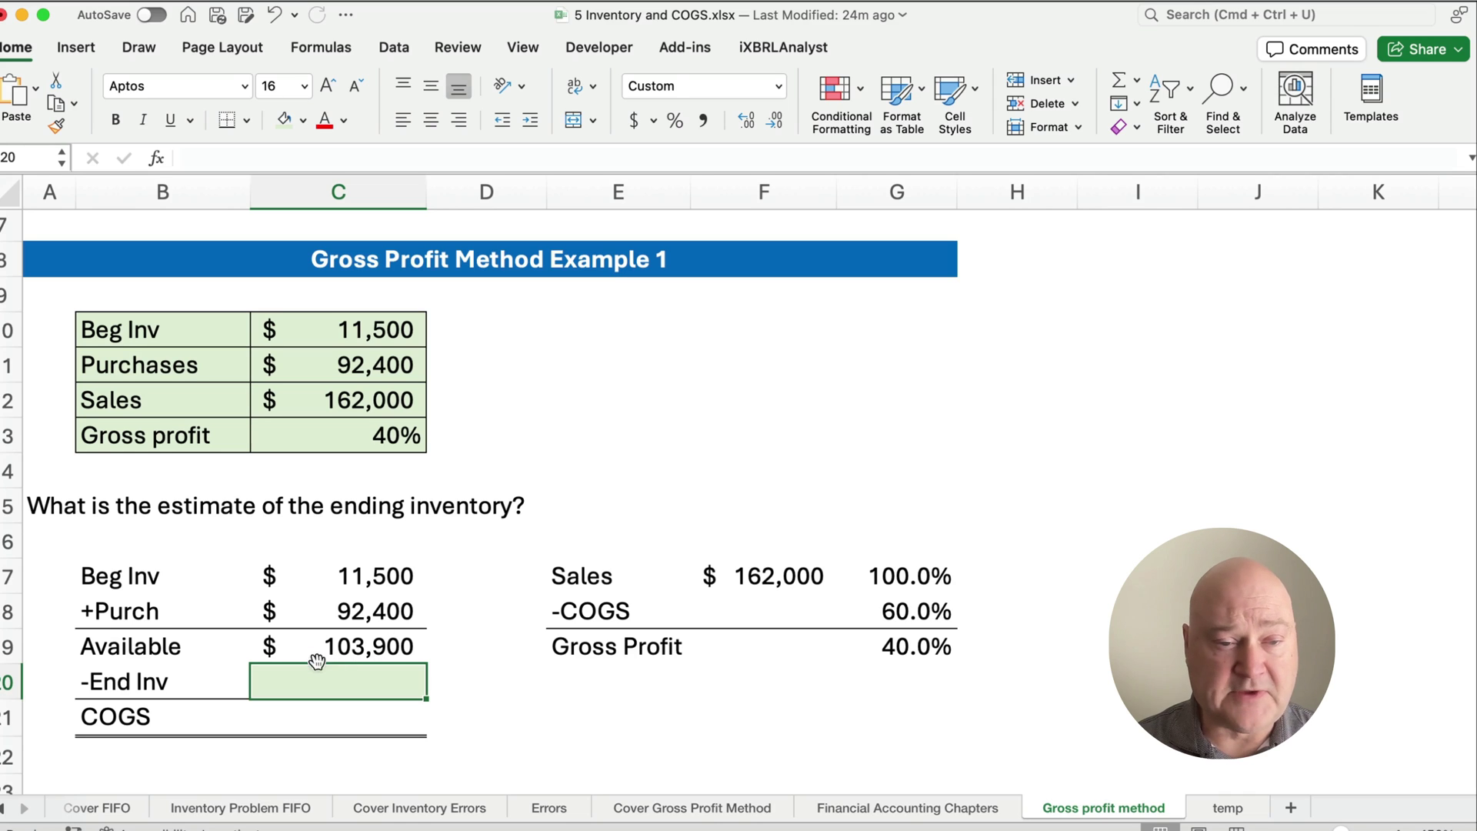
{"action": "left_click_drag", "start_coordinate": [336, 577], "coordinate": [337, 715]}
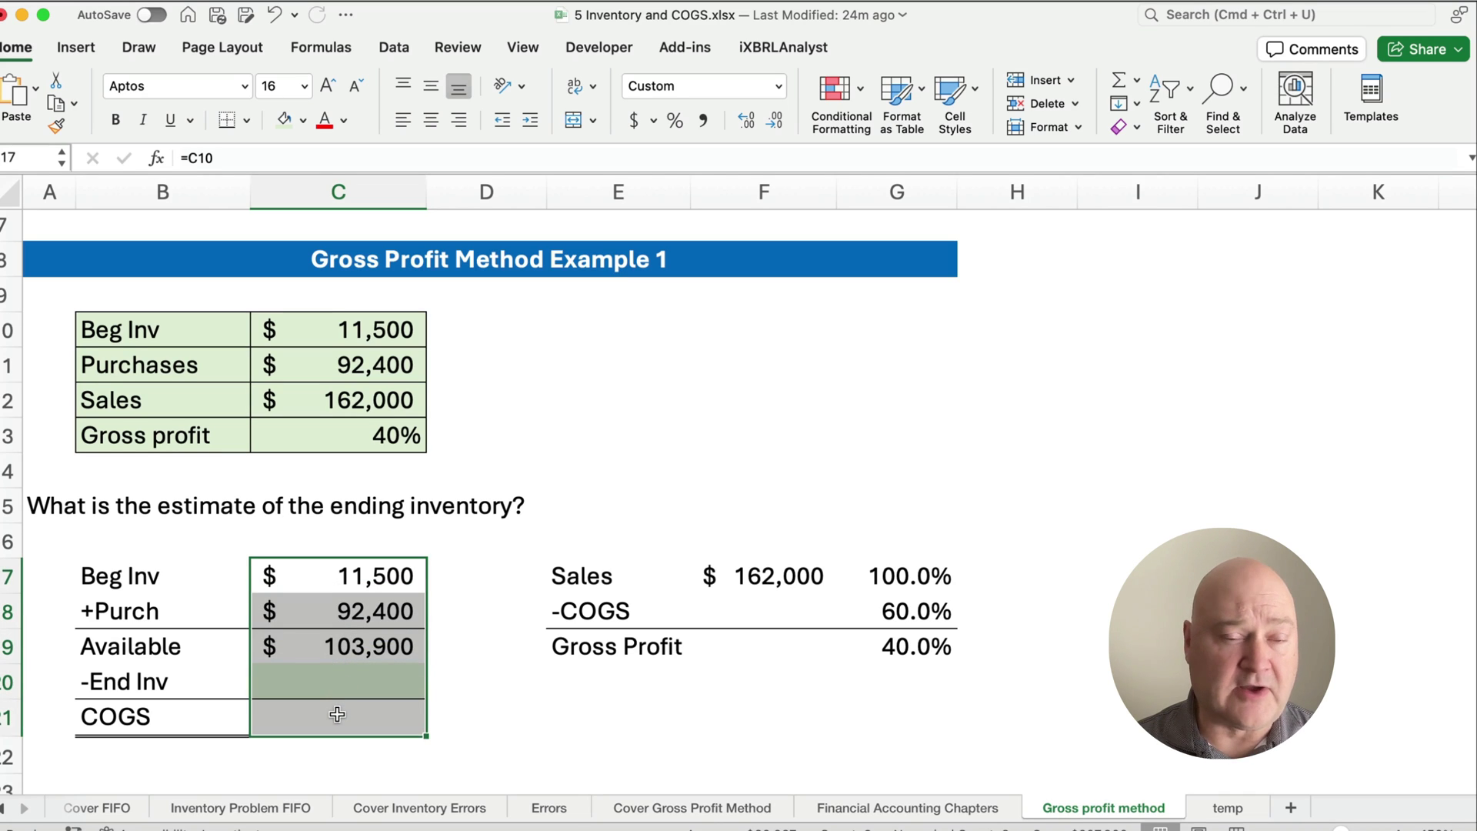
{"action": "left_click_drag", "start_coordinate": [638, 571], "coordinate": [806, 582]}
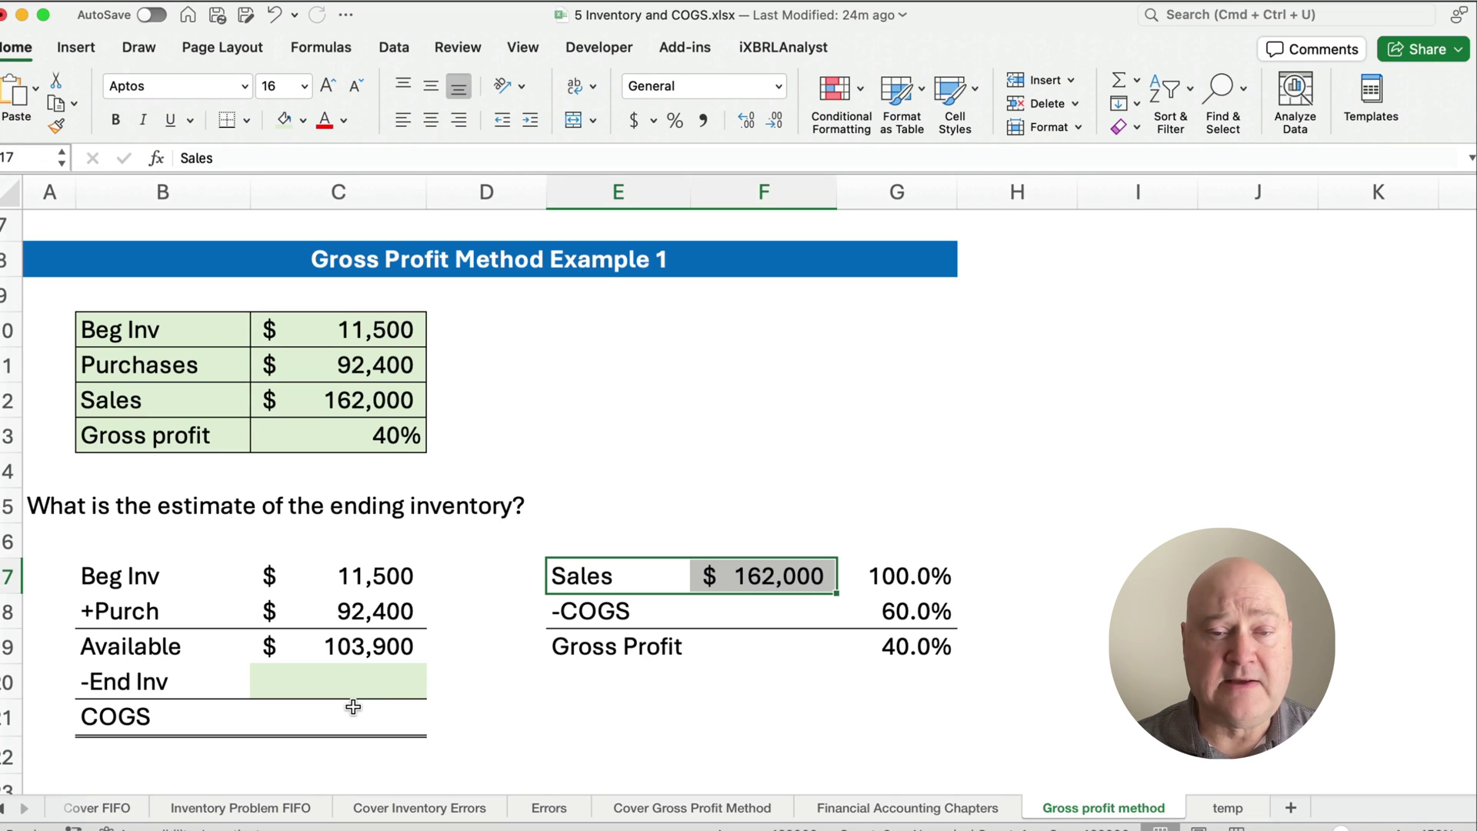
- Calculate -COGS in F18 as =F17*G18, giving $97,200
{"action": "left_click", "coordinate": [613, 730]}
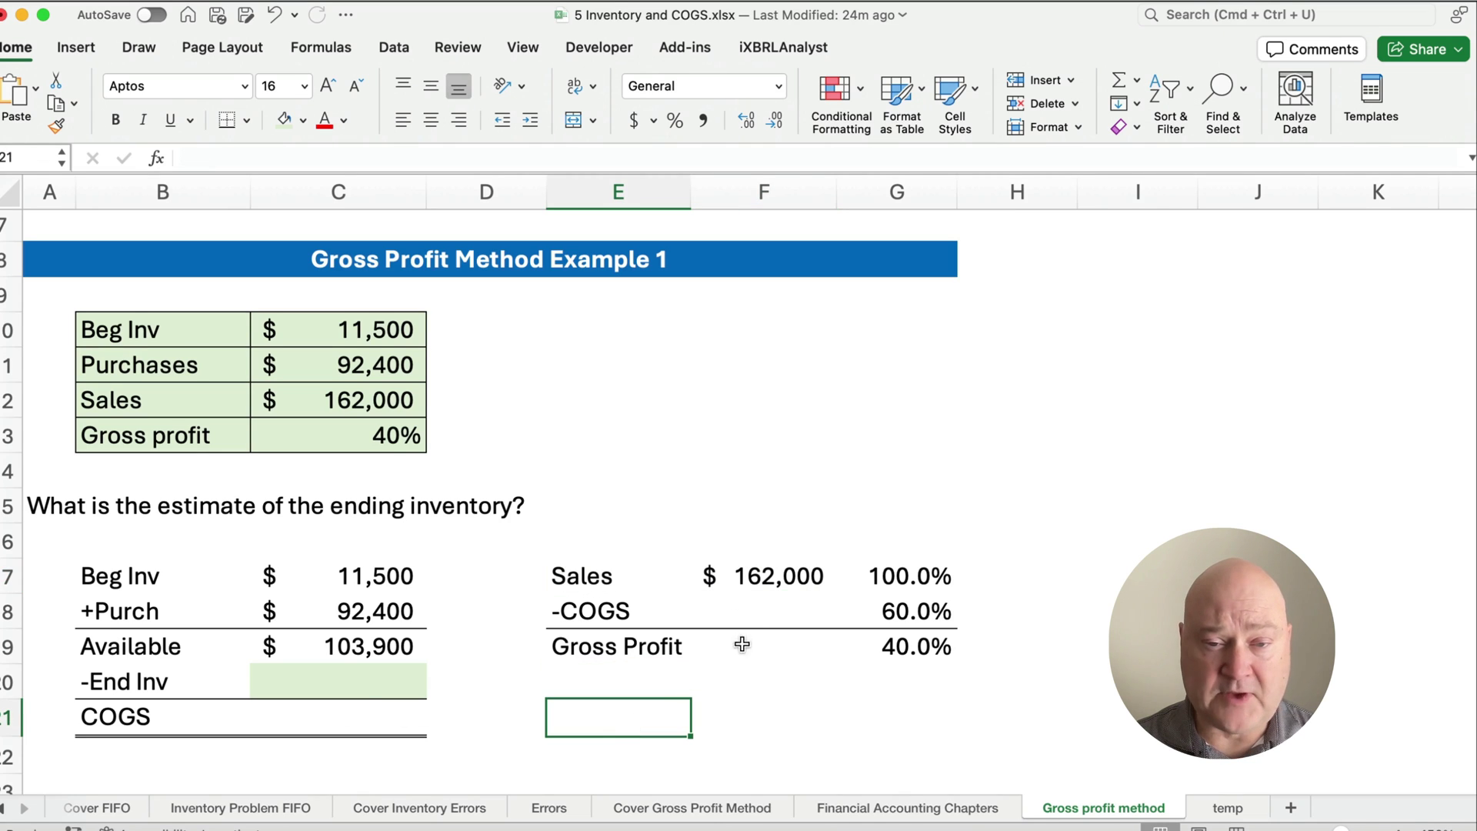
{"action": "left_click", "coordinate": [766, 645]}
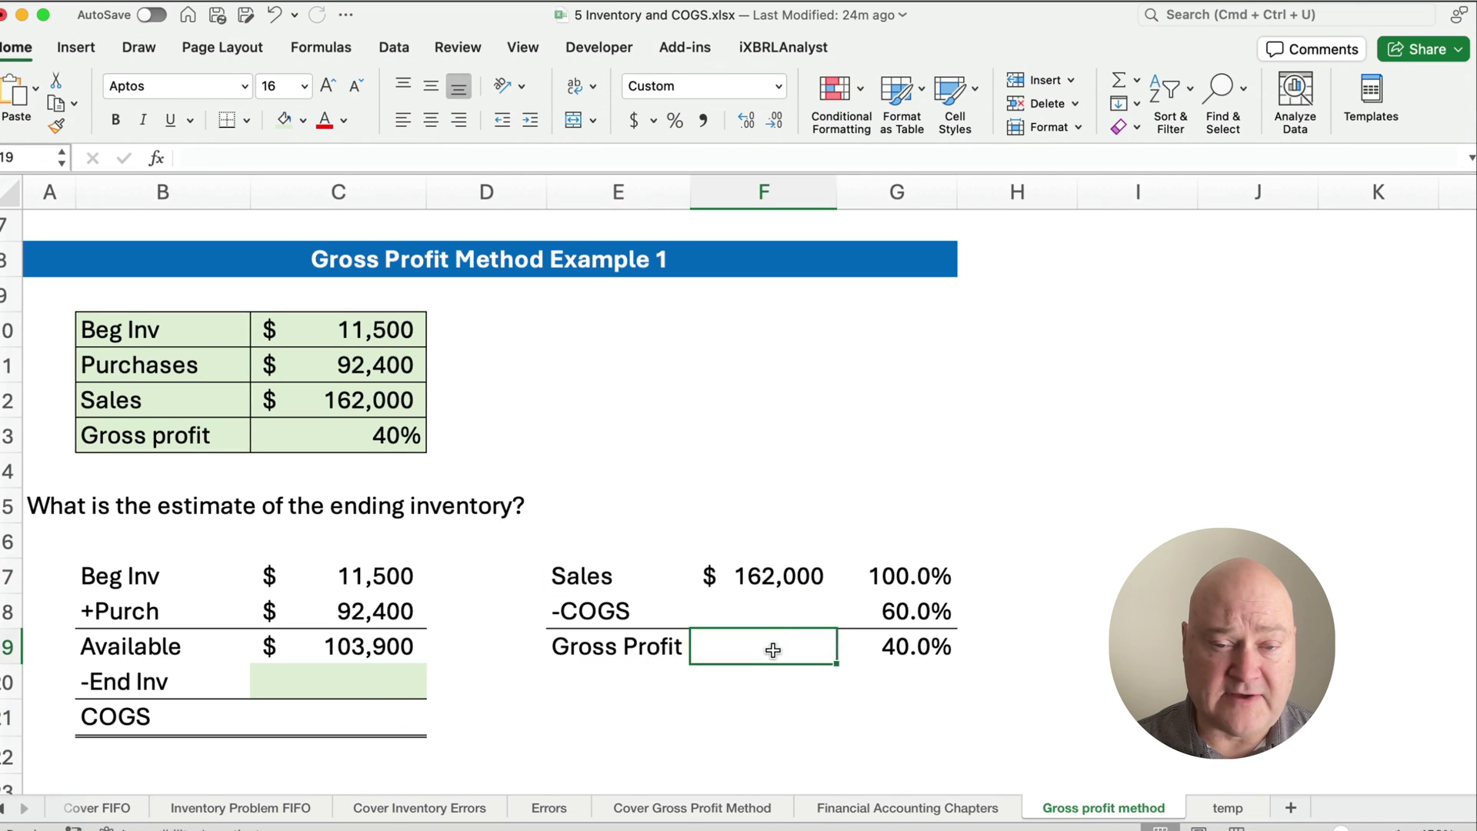
{"action": "left_click", "coordinate": [780, 599]}
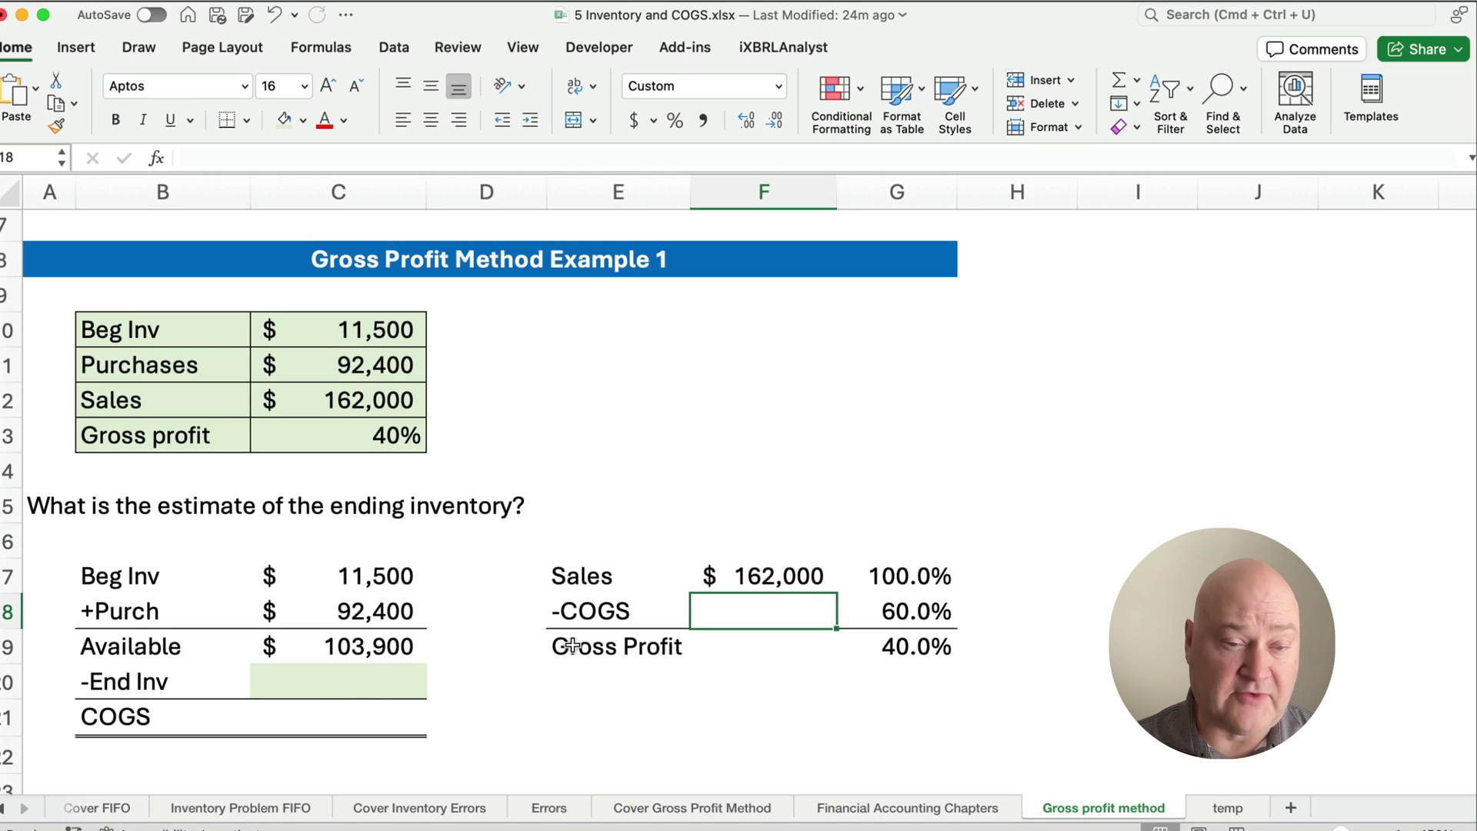
{"action": "left_click", "coordinate": [335, 716]}
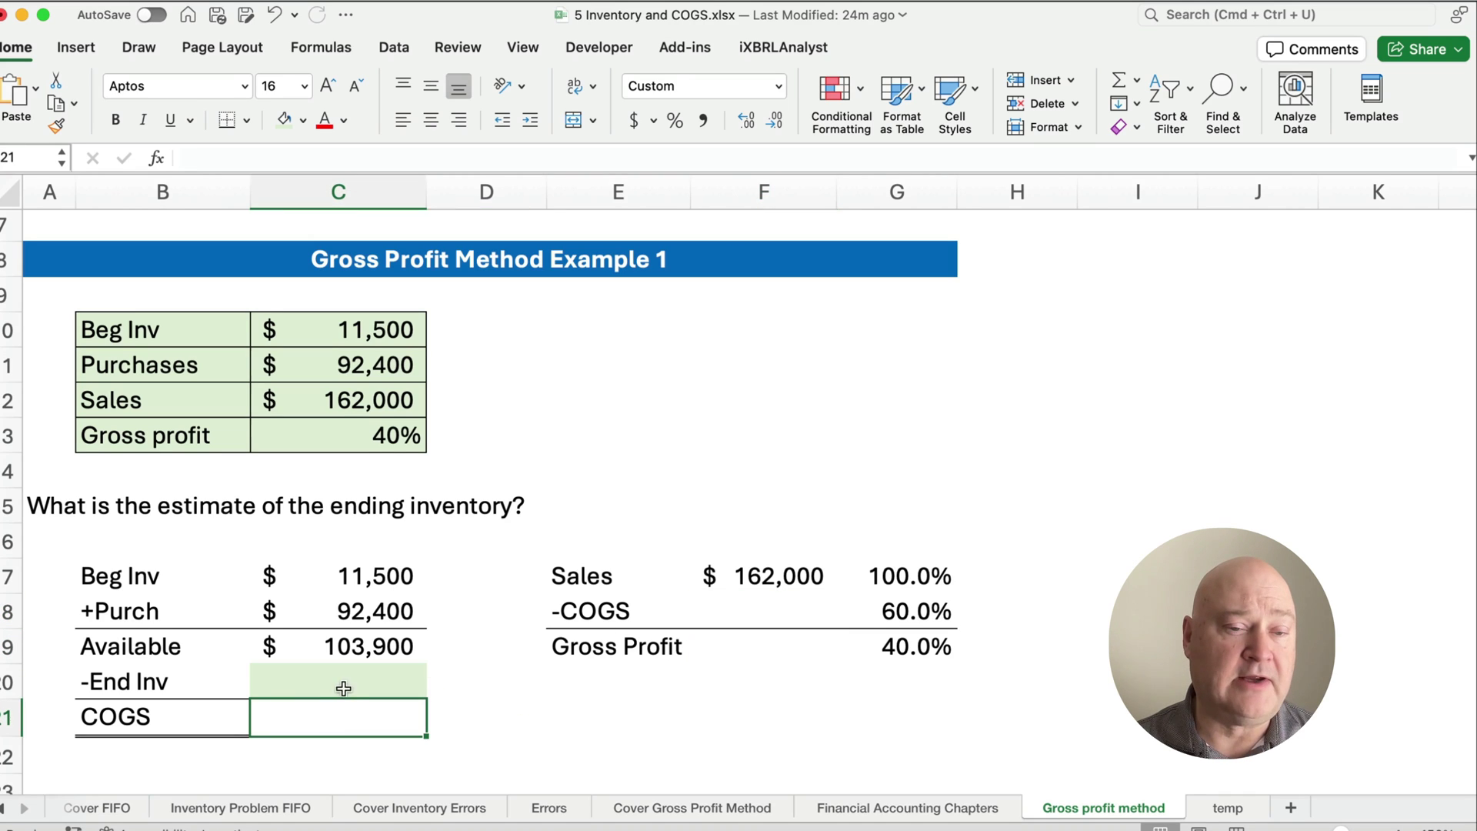
{"action": "left_click", "coordinate": [344, 683]}
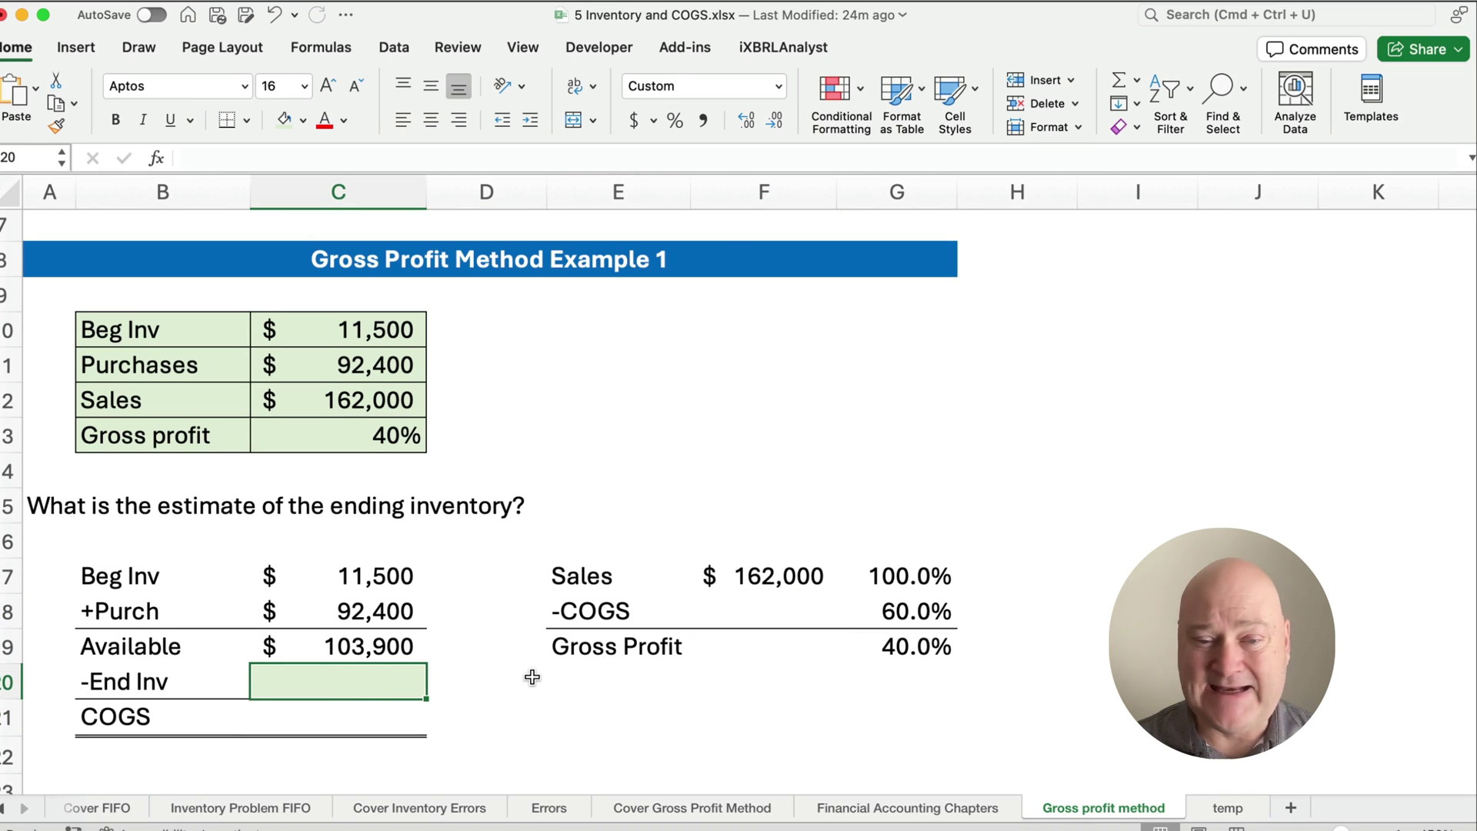
{"action": "left_click", "coordinate": [757, 609]}
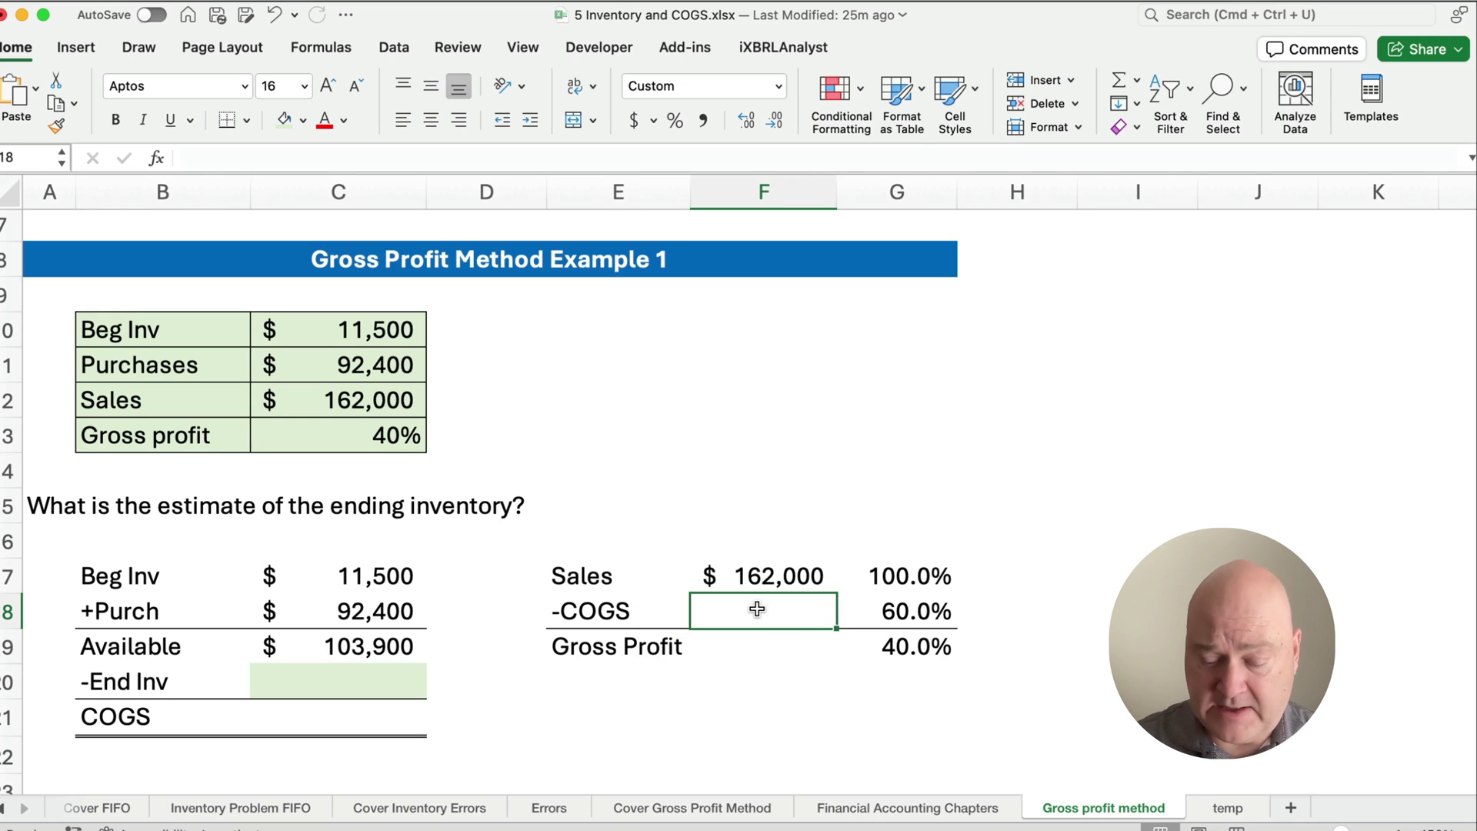
{"action": "type", "text": "="}
{"action": "key", "text": "Up"}
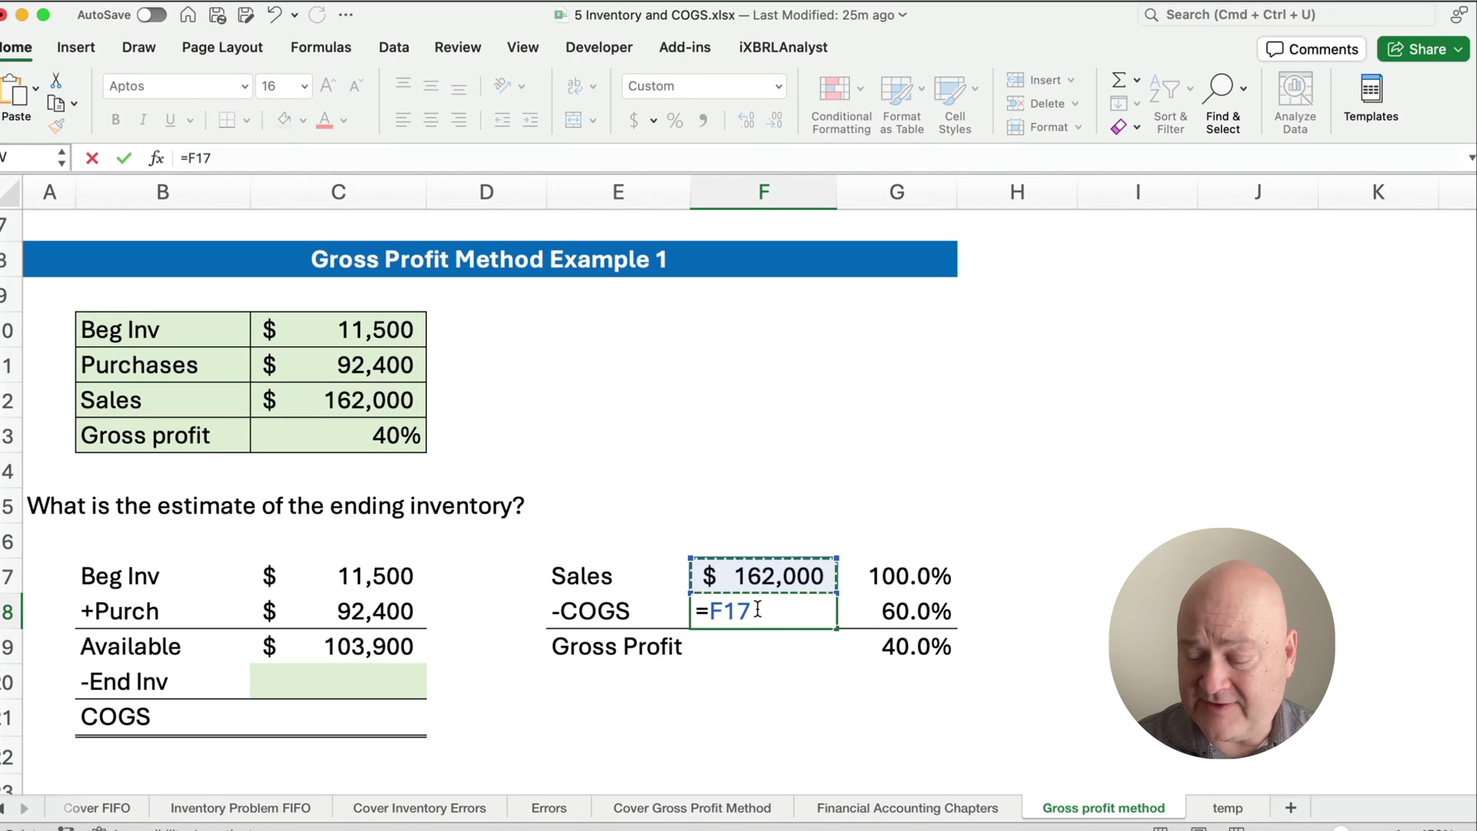
{"action": "type", "text": "*"}
{"action": "key", "text": "Right"}
{"action": "key", "text": "Return"}
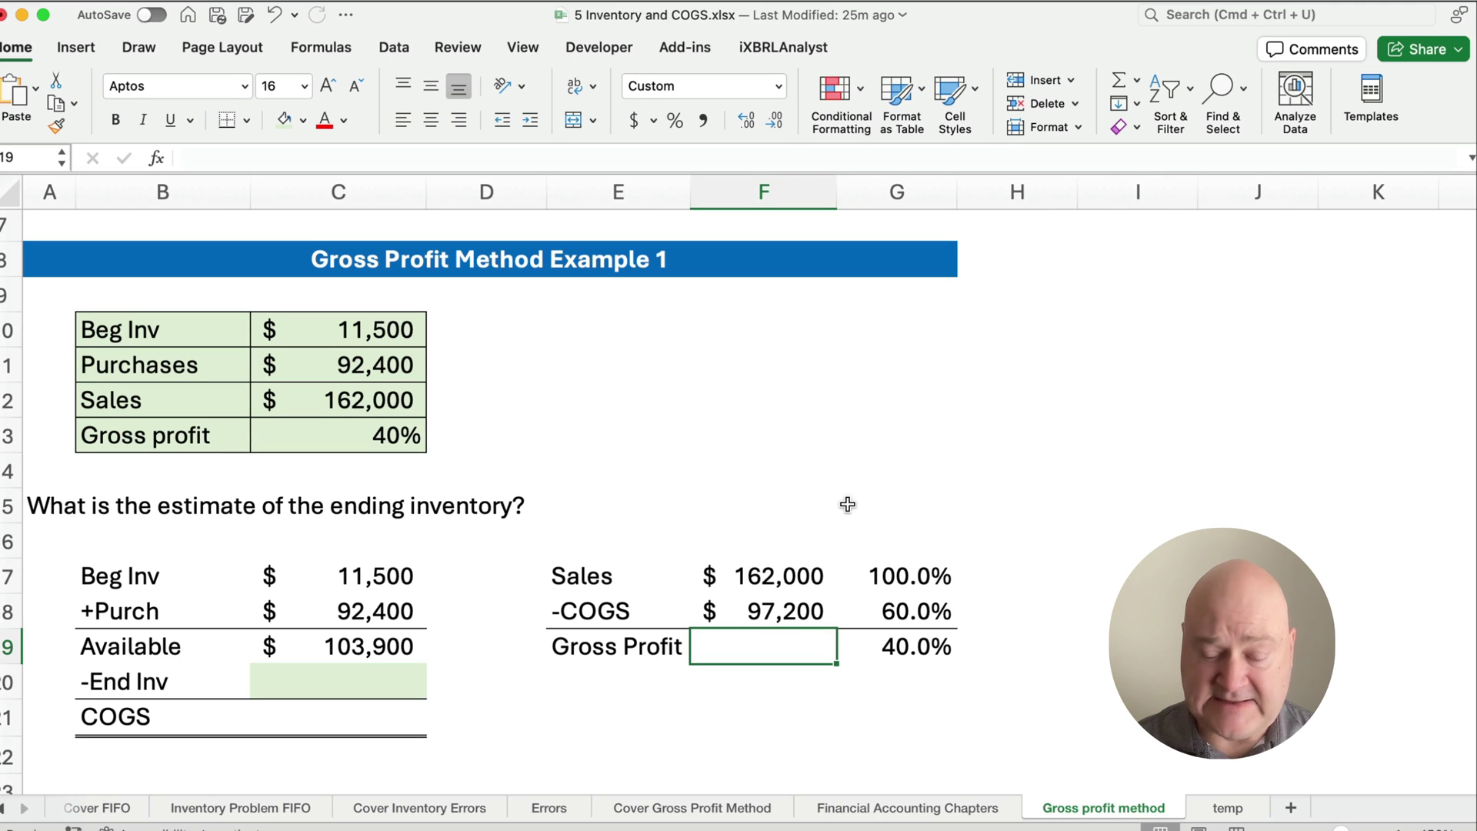
- Enter Gross Profit in F19 as =F17-F18, showing $64,800
{"action": "type", "text": "="}
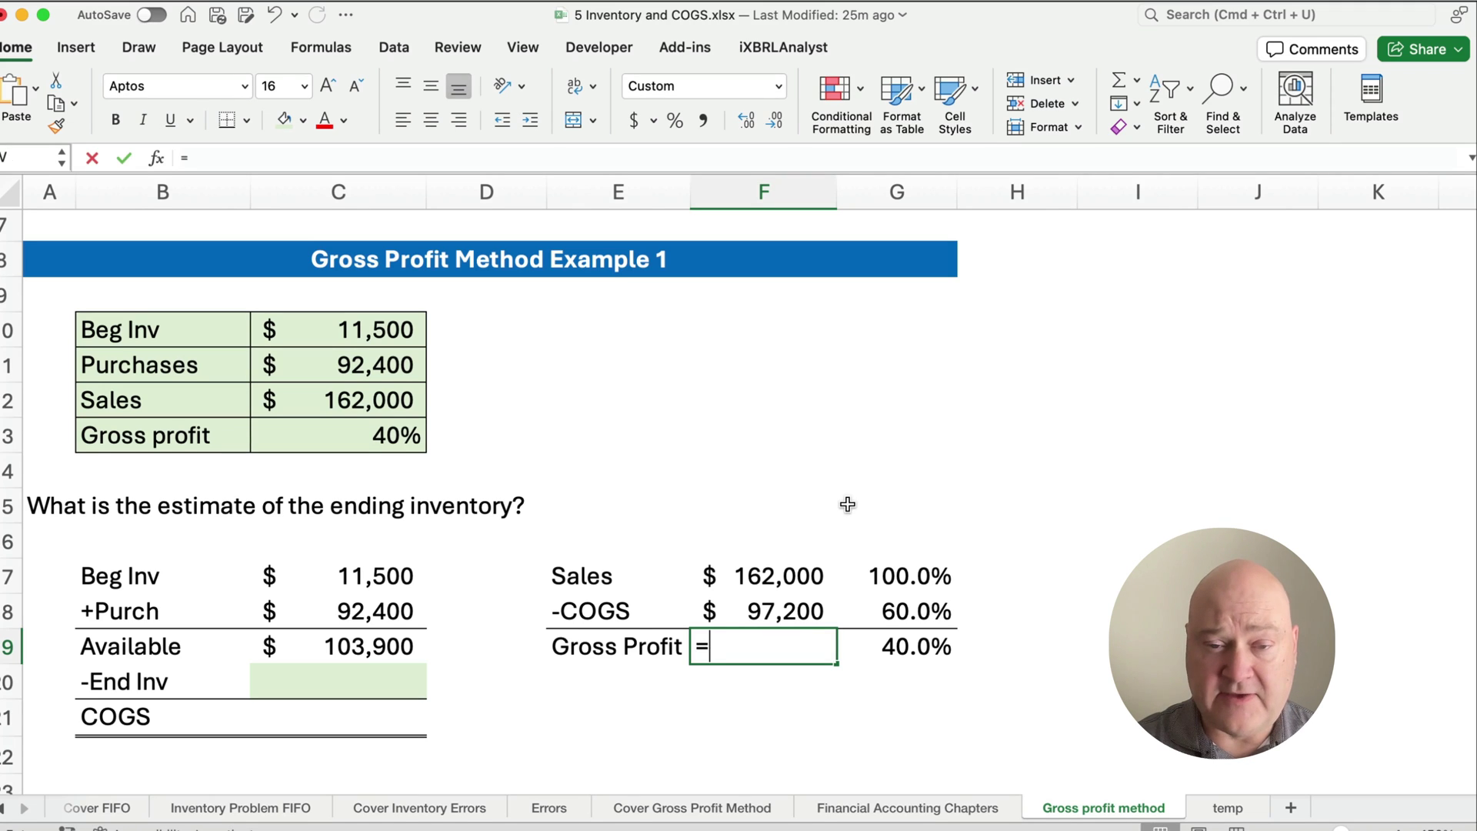
{"action": "key", "text": "Up"}
{"action": "key", "text": "Up"}
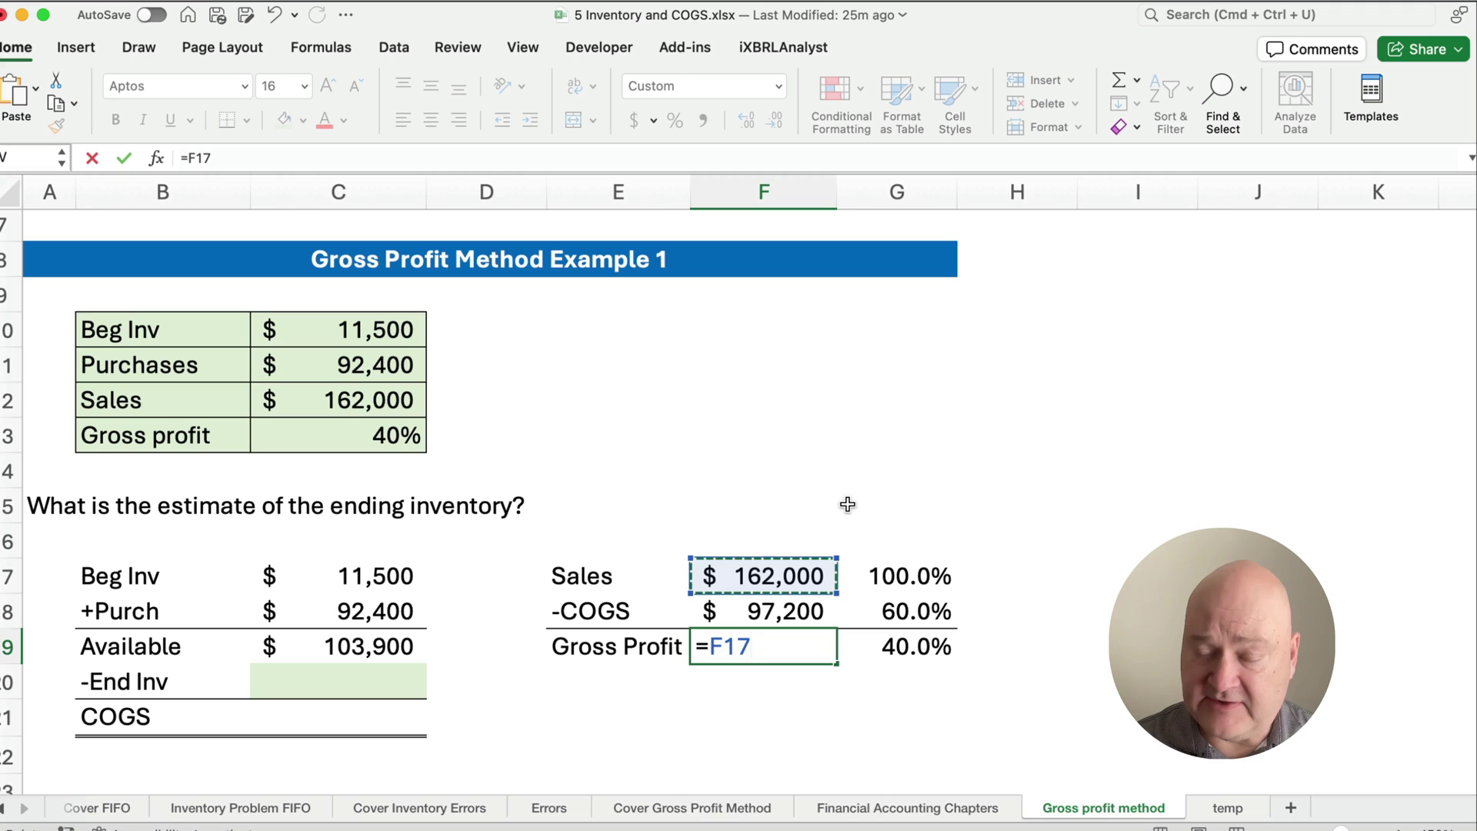
{"action": "type", "text": "-"}
{"action": "key", "text": "Up"}
{"action": "key", "text": "Return"}
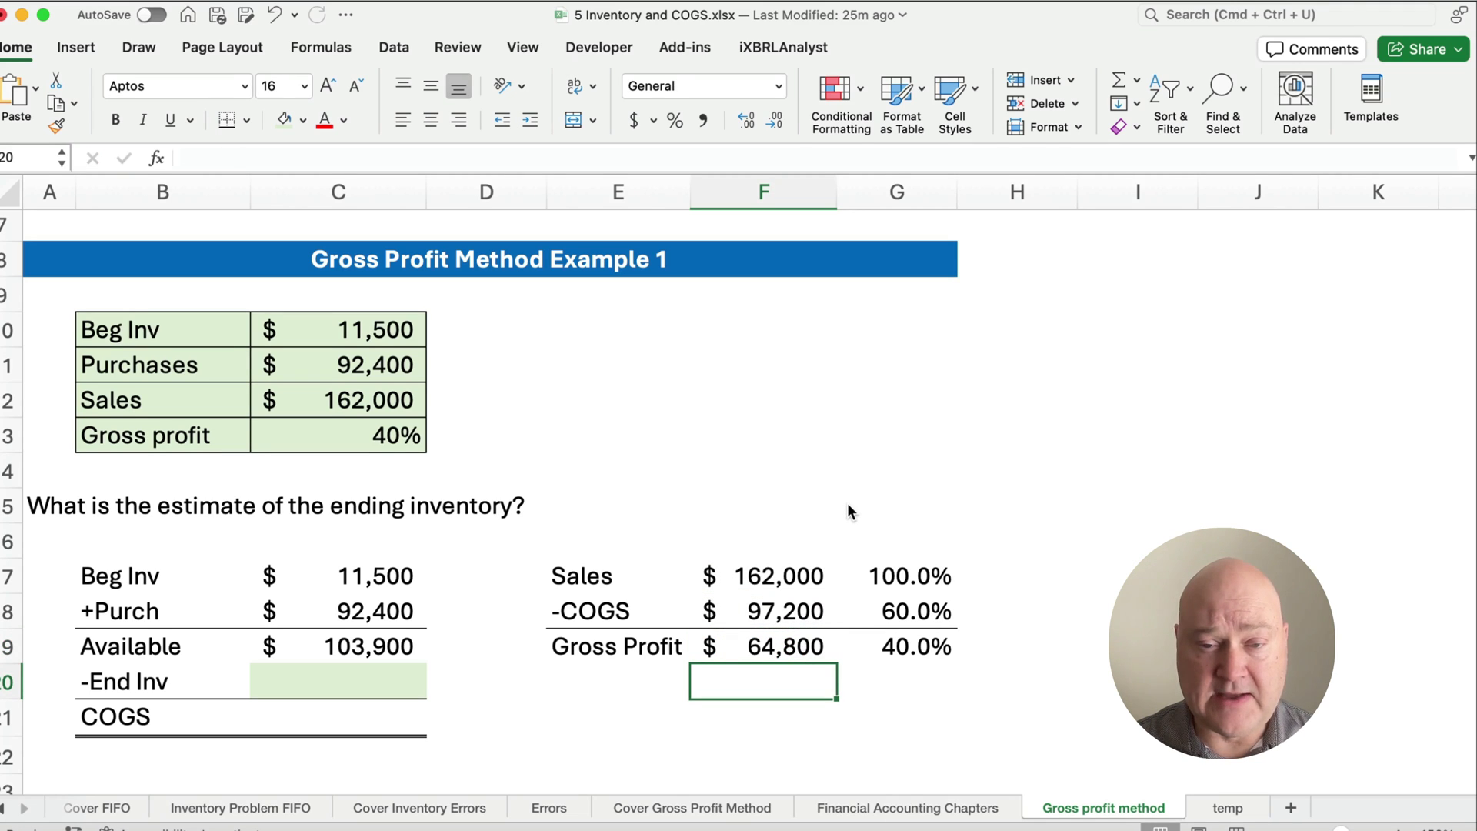
- Rewrite the F19 Gross Profit formula as =F17*G19, Sales times 40.0%
{"action": "key", "text": "Up"}
{"action": "key", "text": "Up"}
{"action": "key", "text": "Up"}
{"action": "key", "text": "Up"}
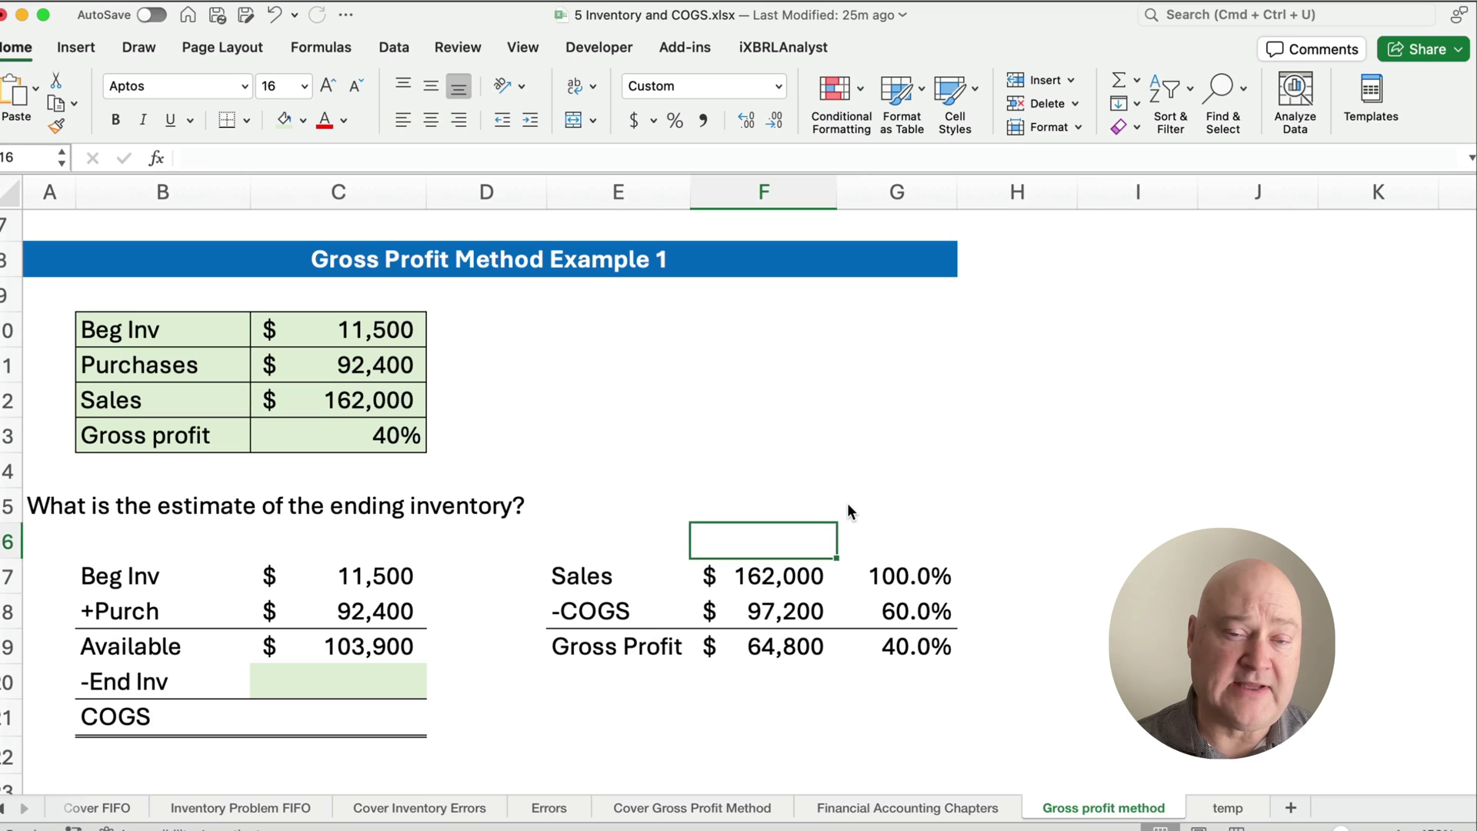
{"action": "key", "text": "Down"}
{"action": "key", "text": "Down"}
{"action": "key", "text": "Down"}
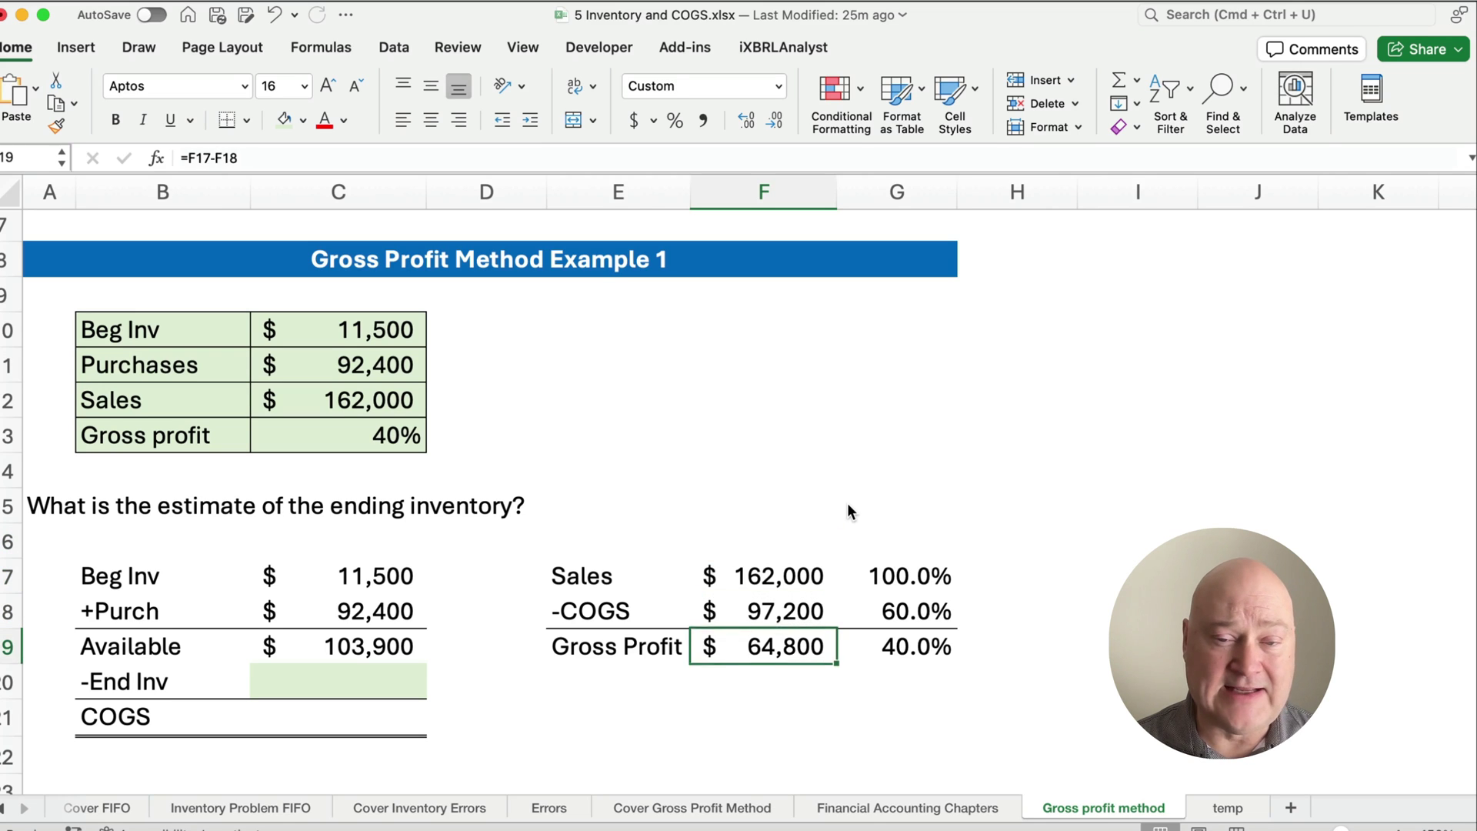
{"action": "key", "text": "Right"}
{"action": "key", "text": "Left"}
{"action": "type", "text": "="}
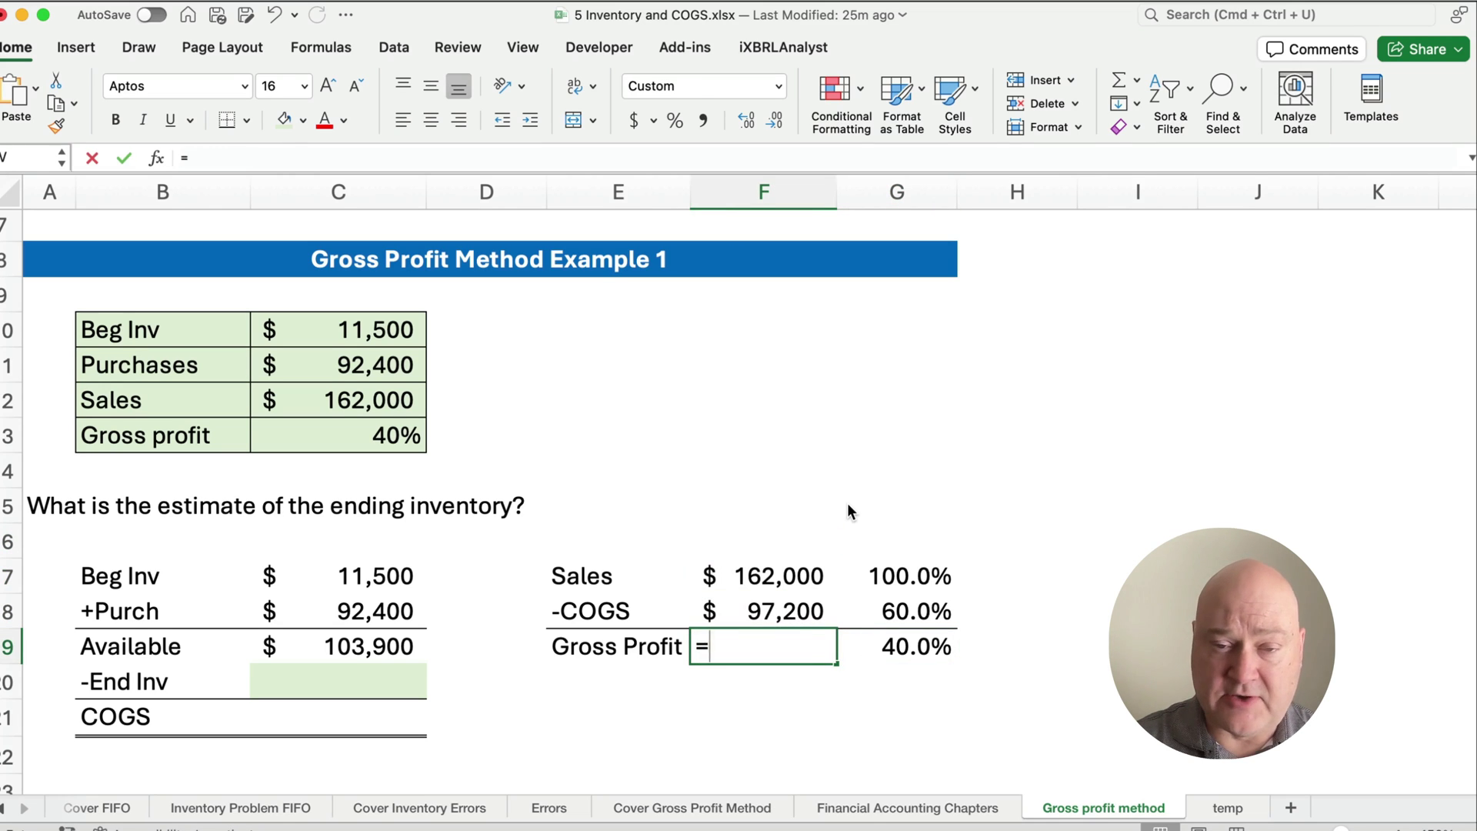
{"action": "key", "text": "Up"}
{"action": "key", "text": "Up"}
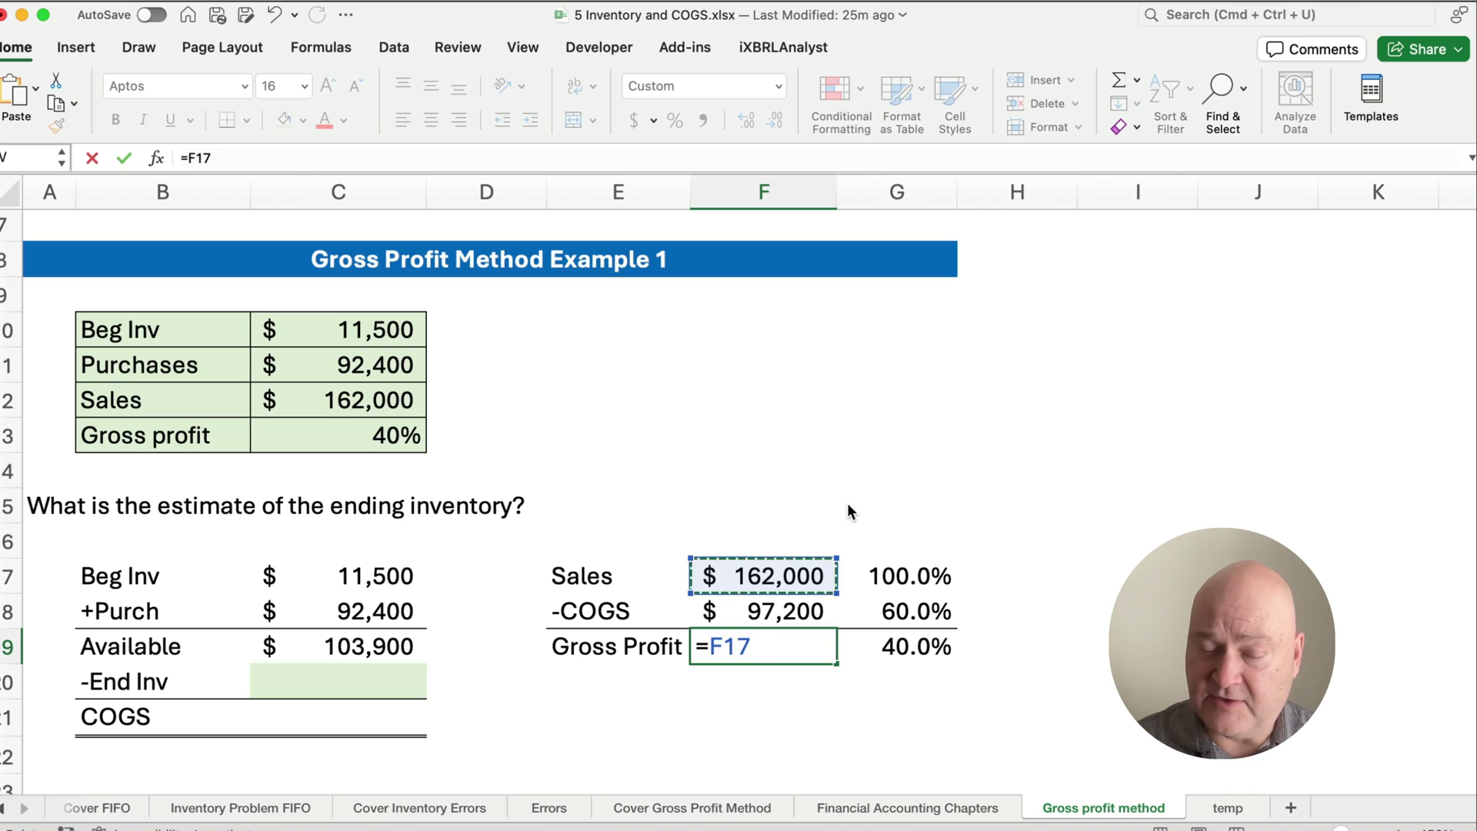
{"action": "type", "text": "*"}
{"action": "key", "text": "Right"}
{"action": "key", "text": "Return"}
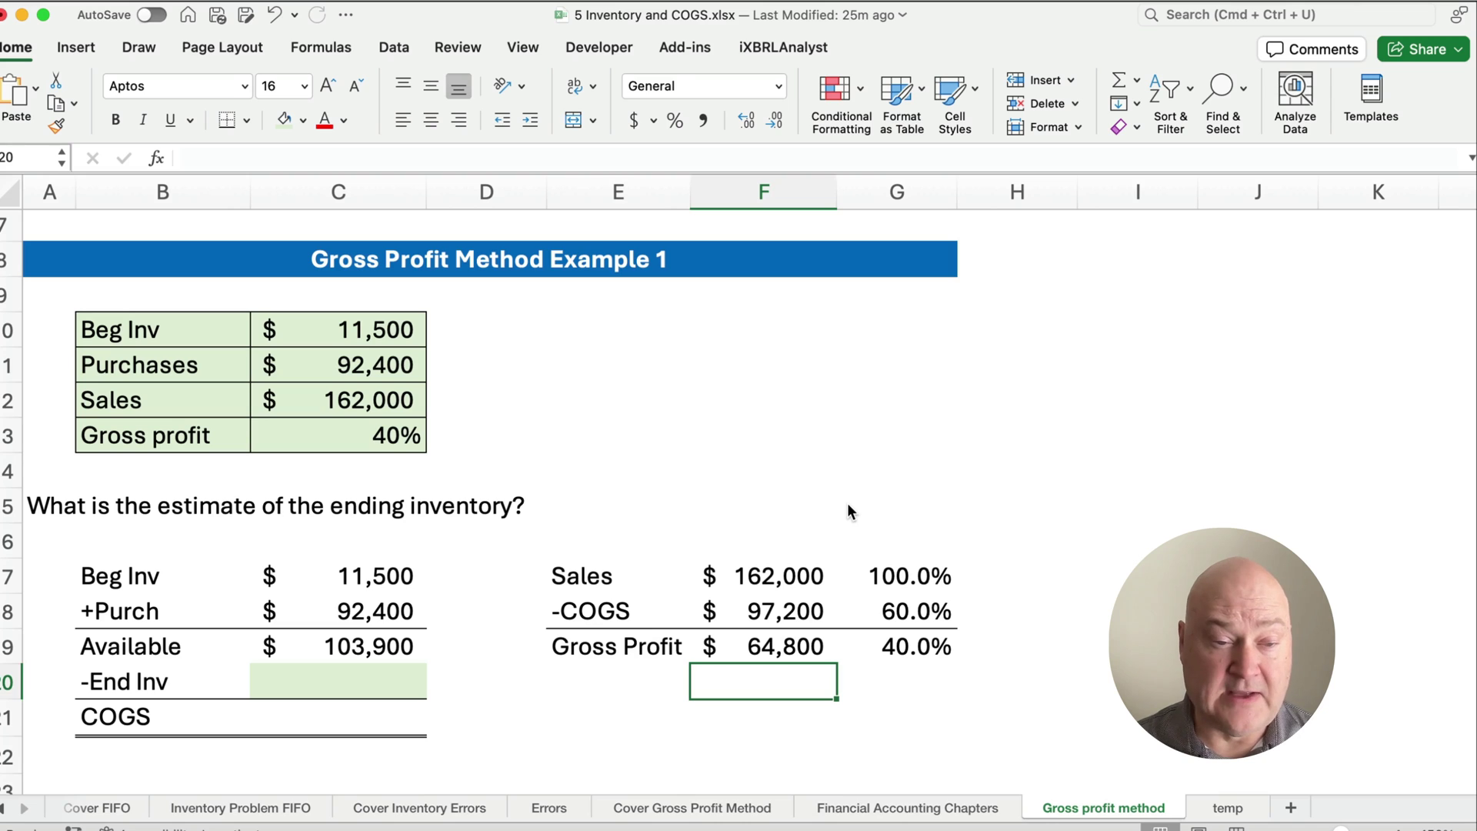
- Link COGS in C21 to the $97,200 in F18
{"action": "left_click", "coordinate": [364, 713]}
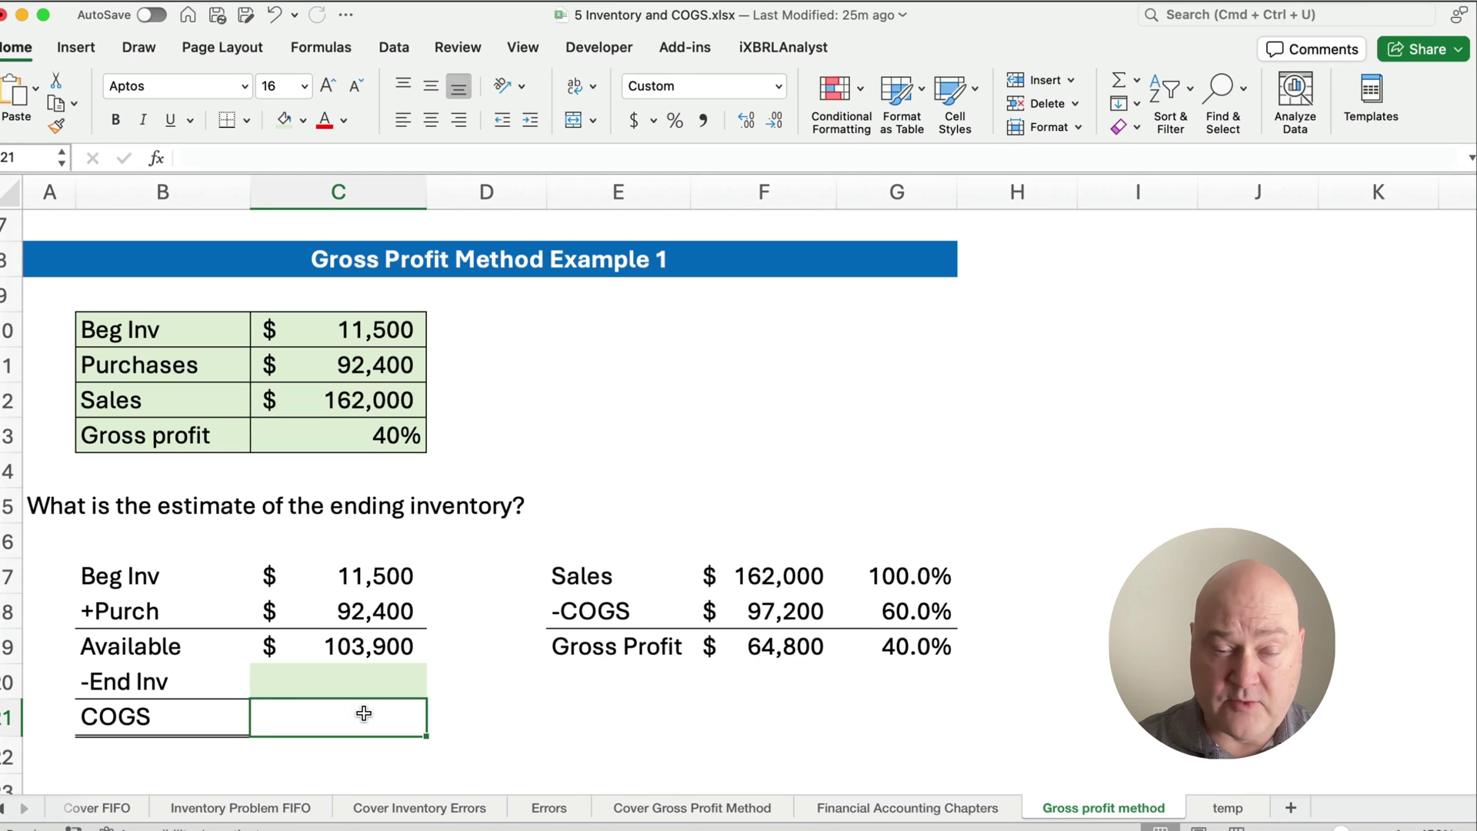
{"action": "type", "text": "="}
{"action": "left_click", "coordinate": [752, 618]}
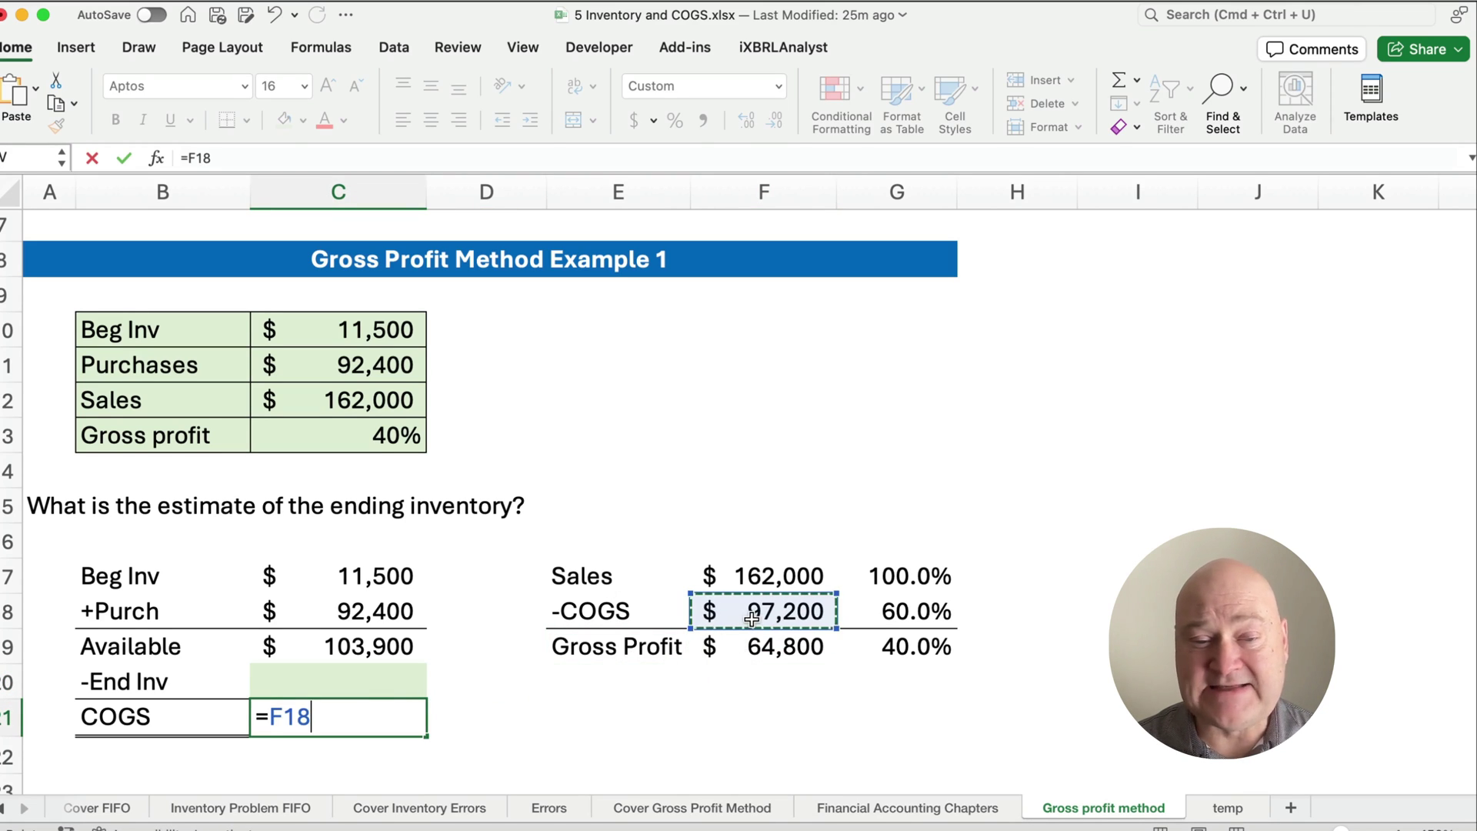
{"action": "key", "text": "Return"}
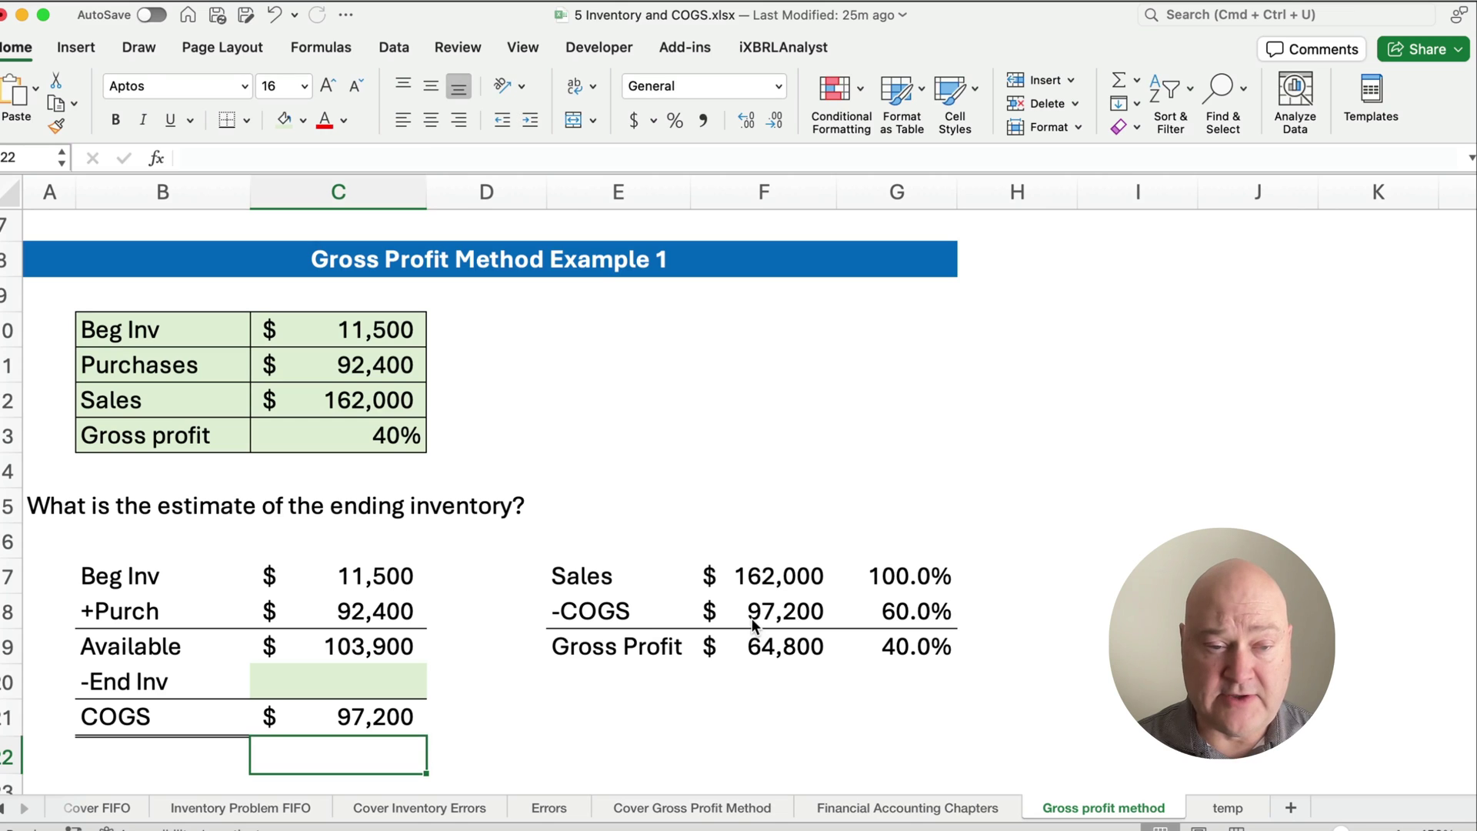
- Calculate ending inventory in C20 as =C19-C21, showing $6,700
{"action": "key", "text": "Up"}
{"action": "key", "text": "Up"}
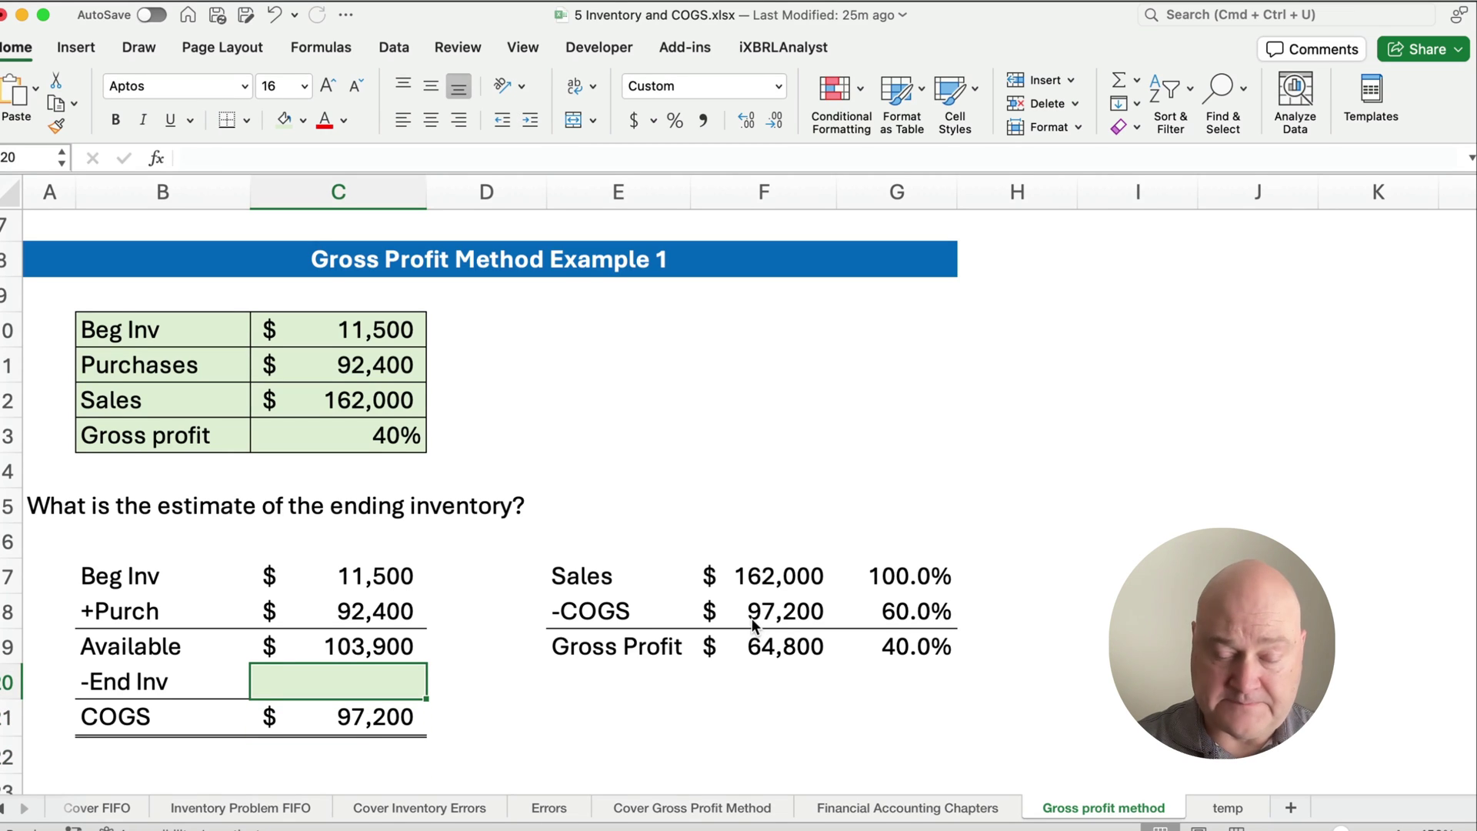
{"action": "type", "text": "="}
{"action": "key", "text": "Up"}
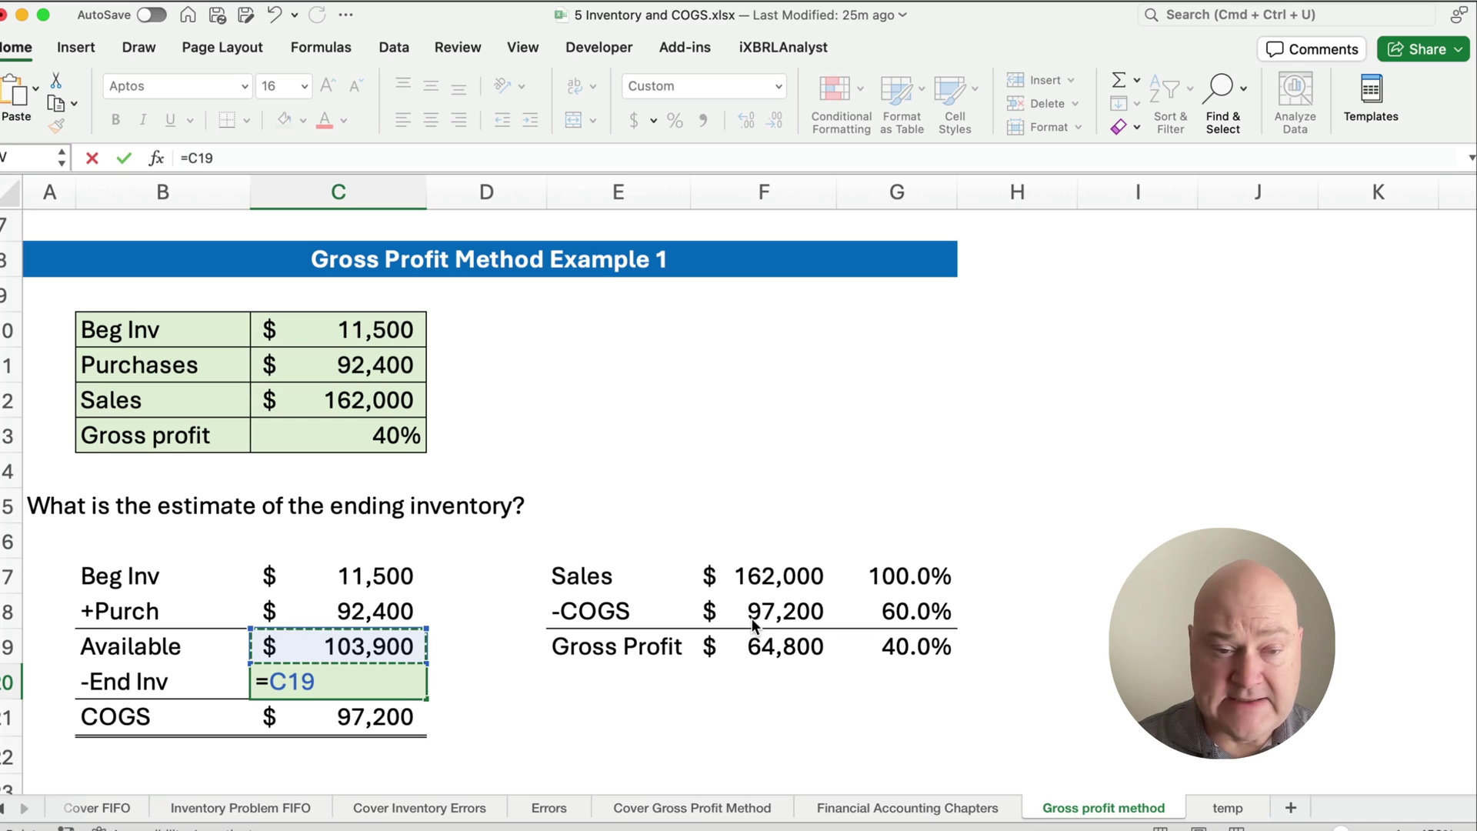
{"action": "type", "text": "-"}
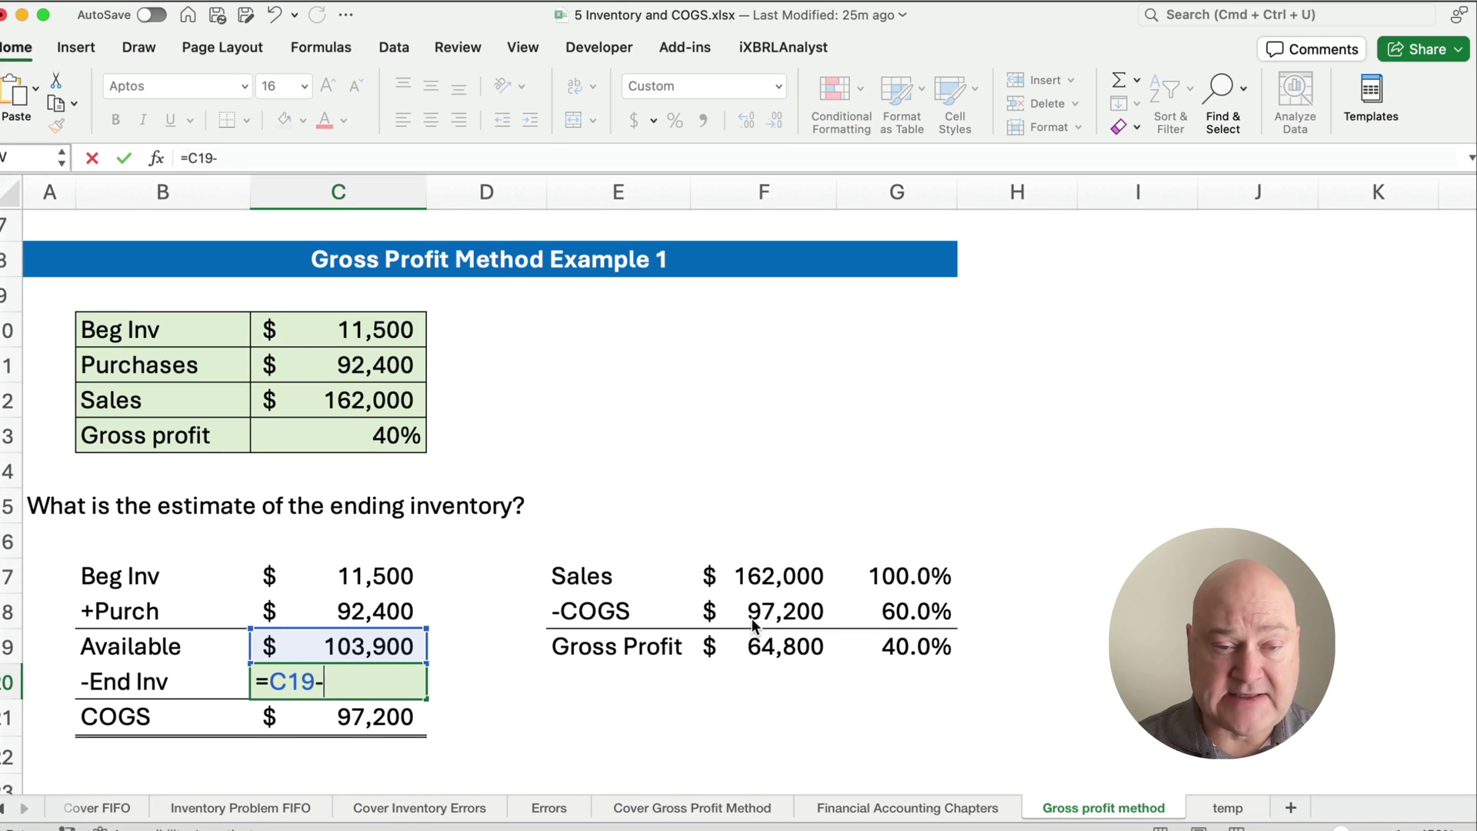
{"action": "key", "text": "Down"}
{"action": "key", "text": "Return"}
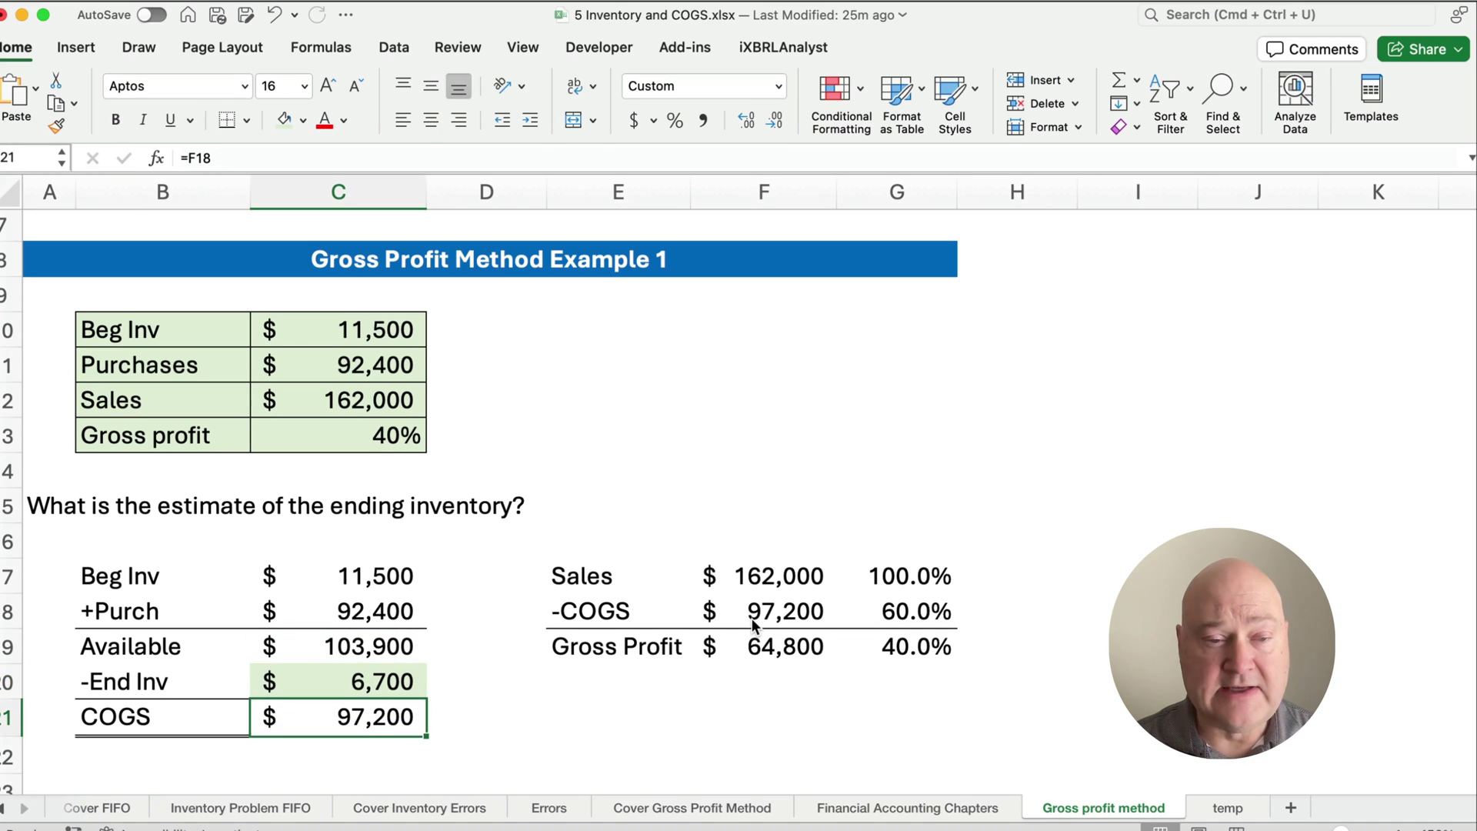
{"action": "key", "text": "Up"}
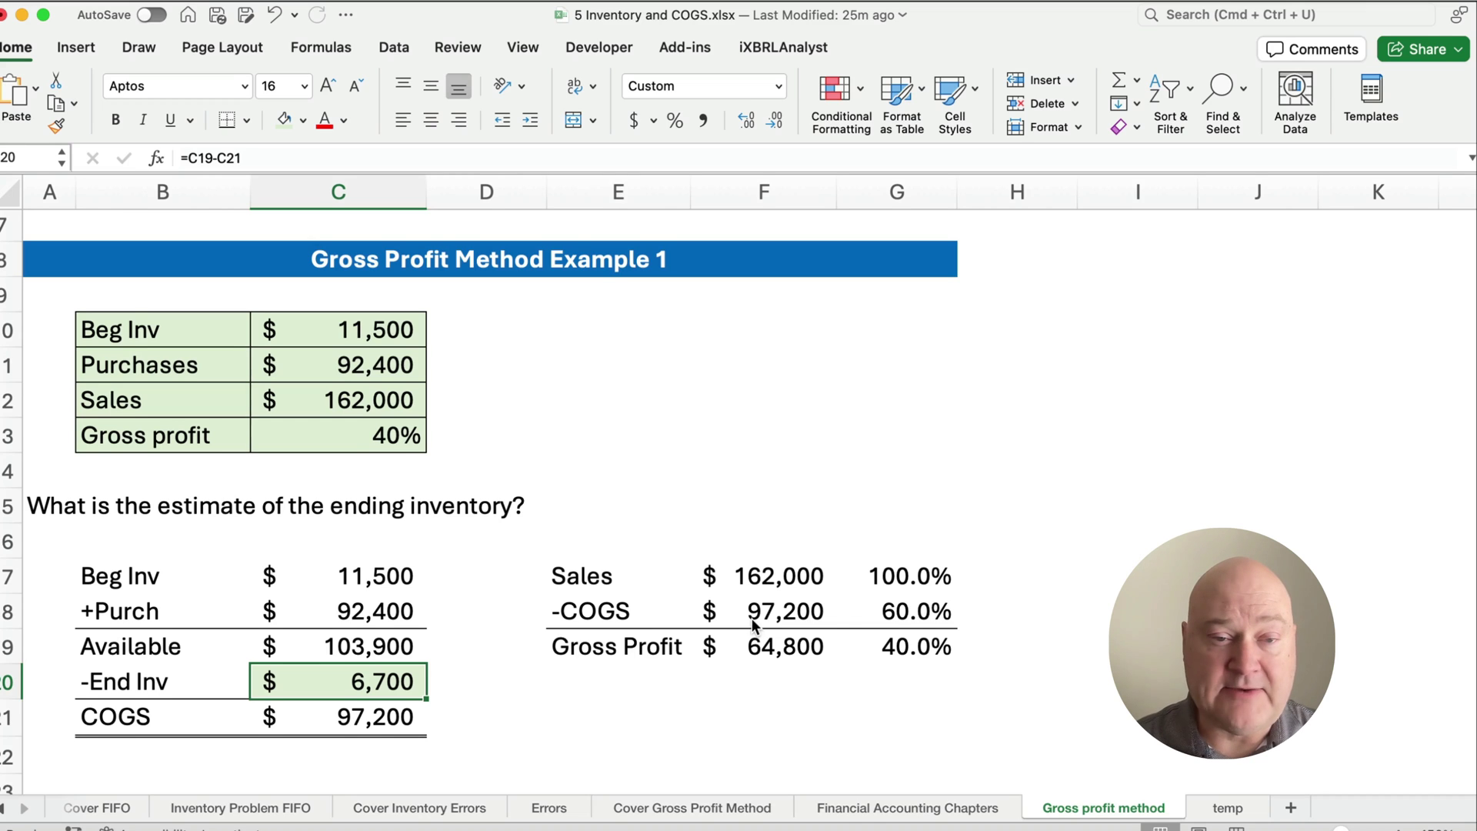
{"action": "left_click", "coordinate": [352, 444]}
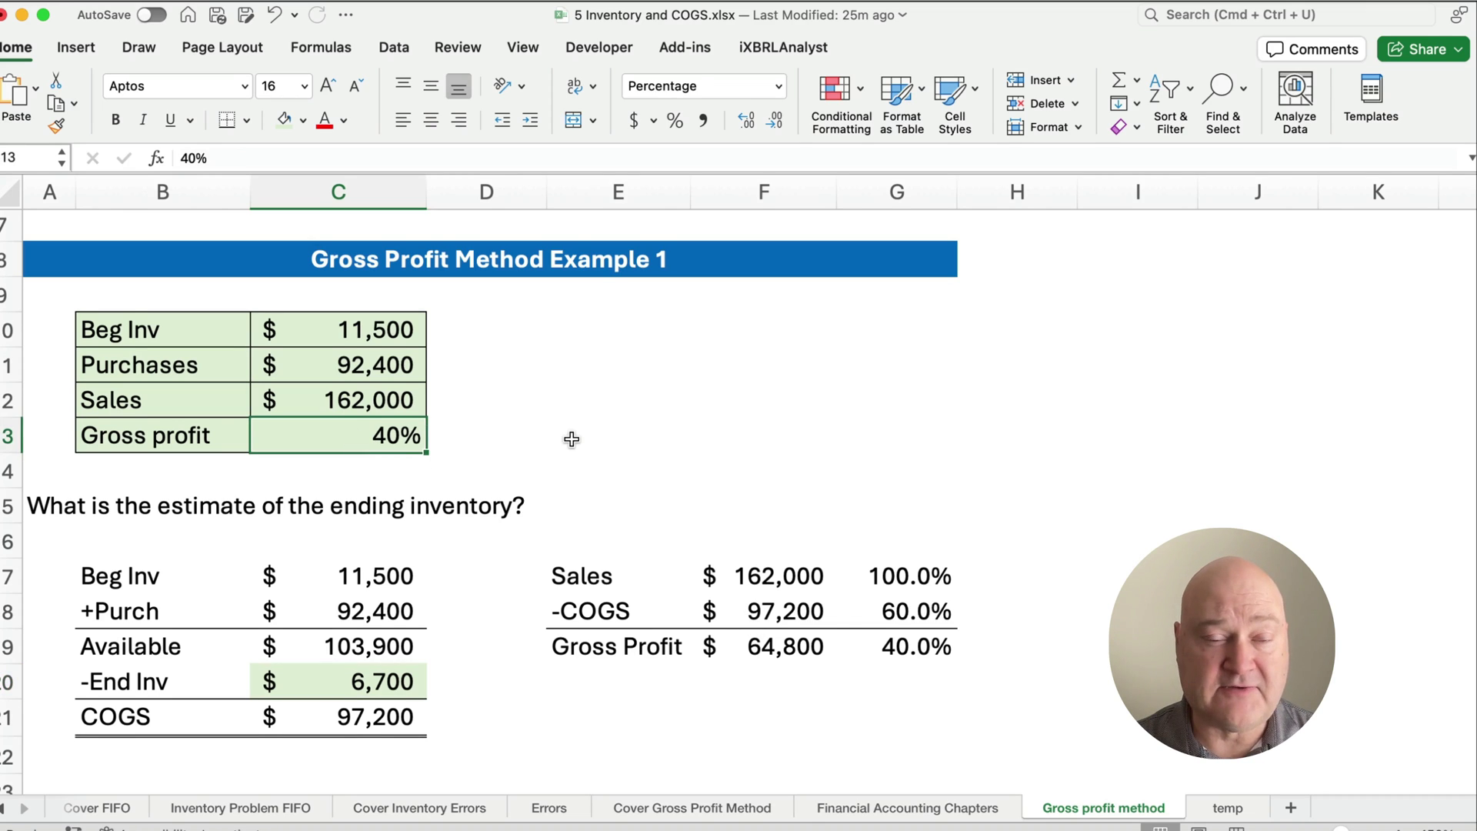
{"action": "type", "text": "45"}
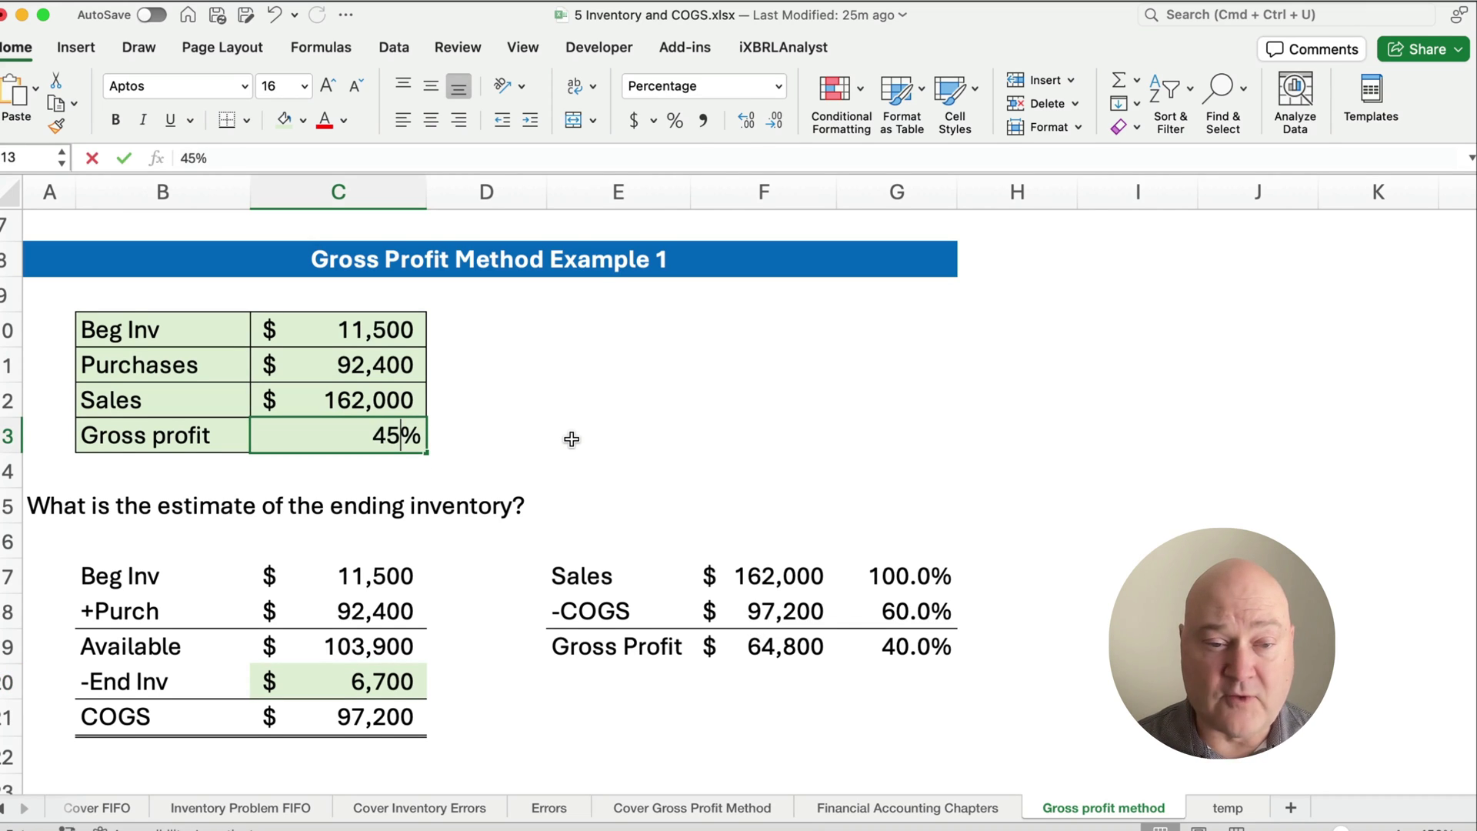
{"action": "key", "text": "Return"}
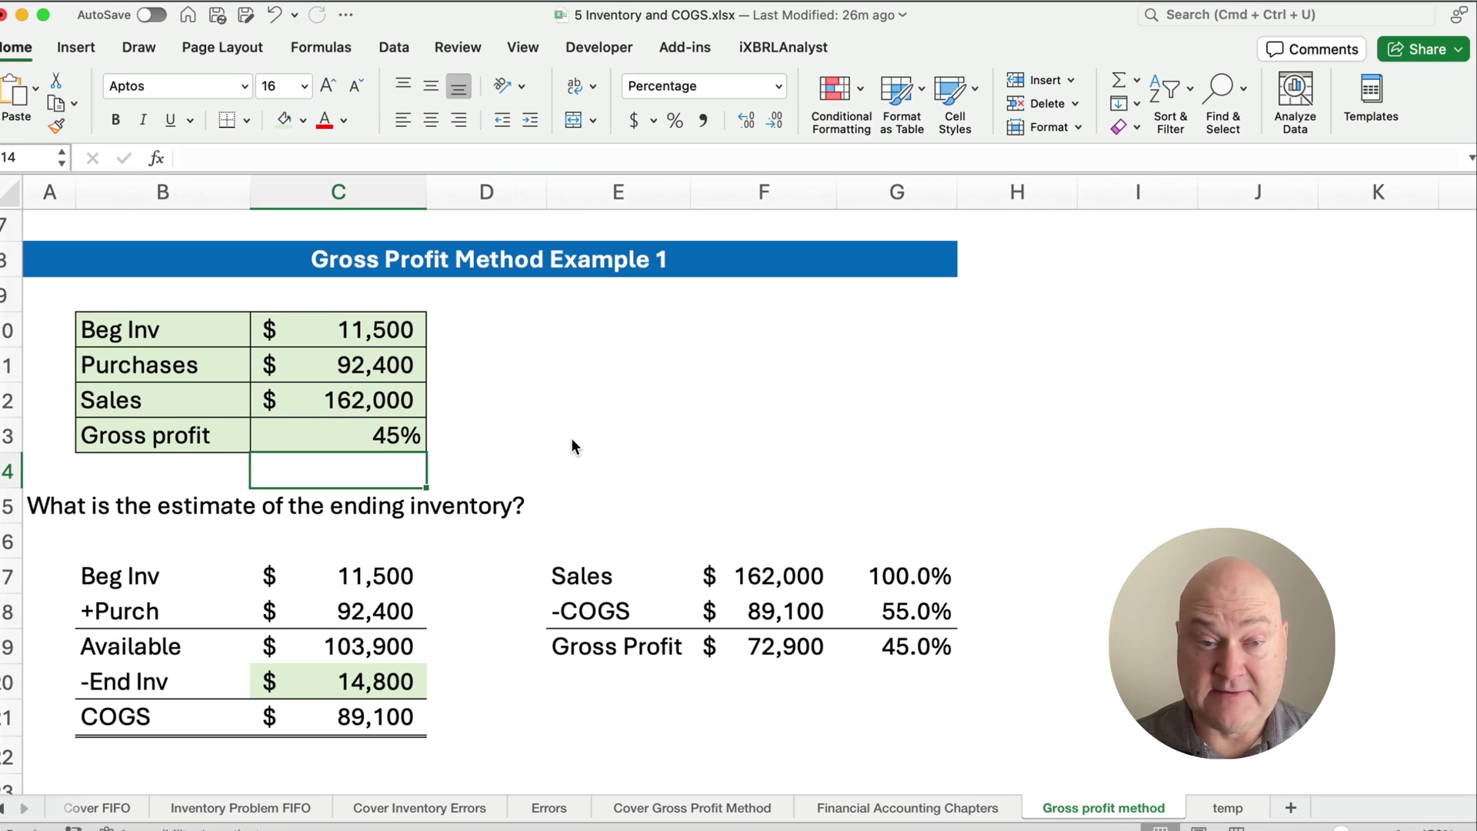
{"action": "key", "text": "super+z"}
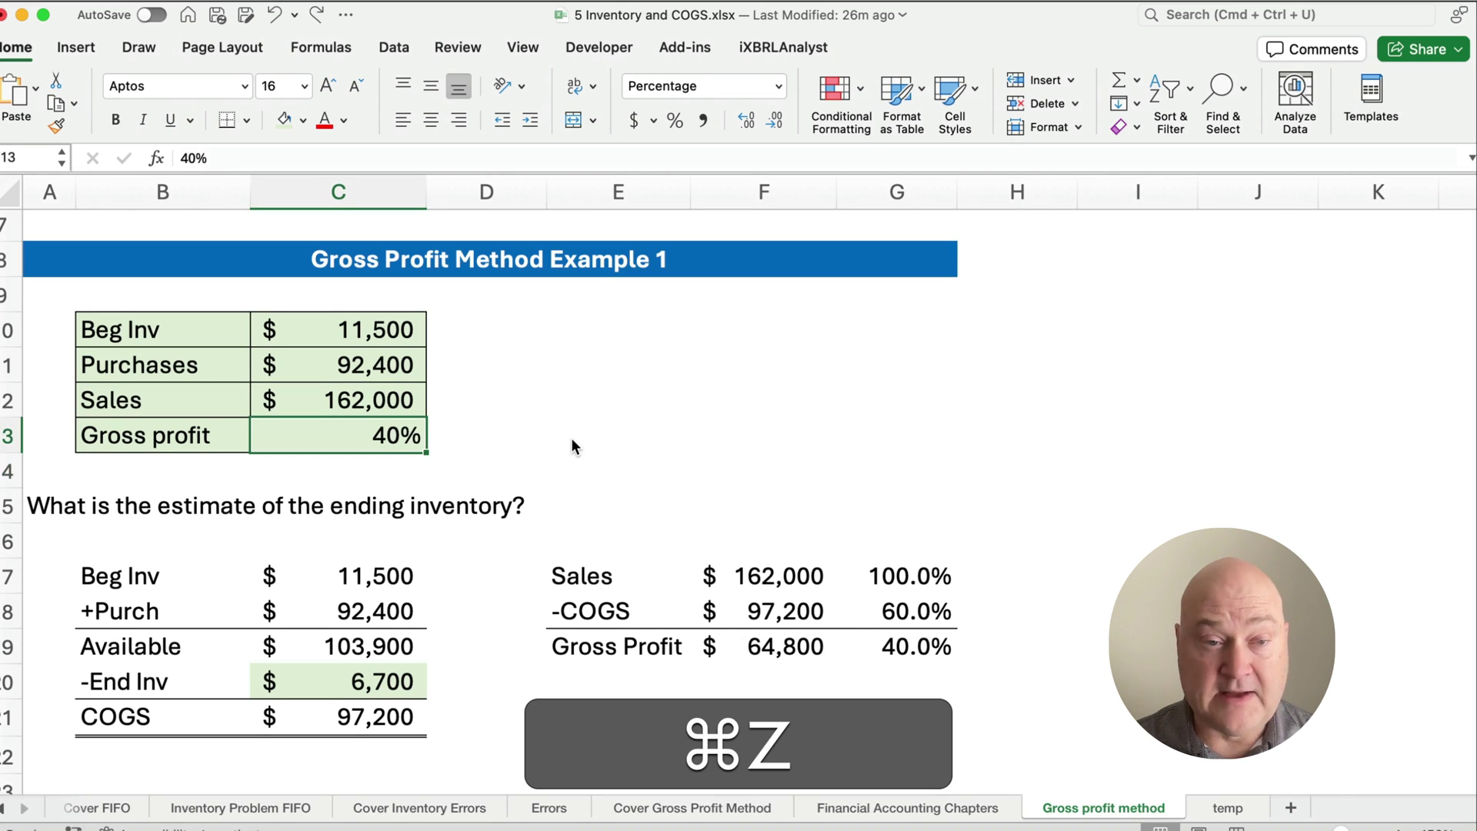
{"action": "key", "text": "Up"}
{"action": "key", "text": "Up"}
{"action": "key", "text": "Up"}
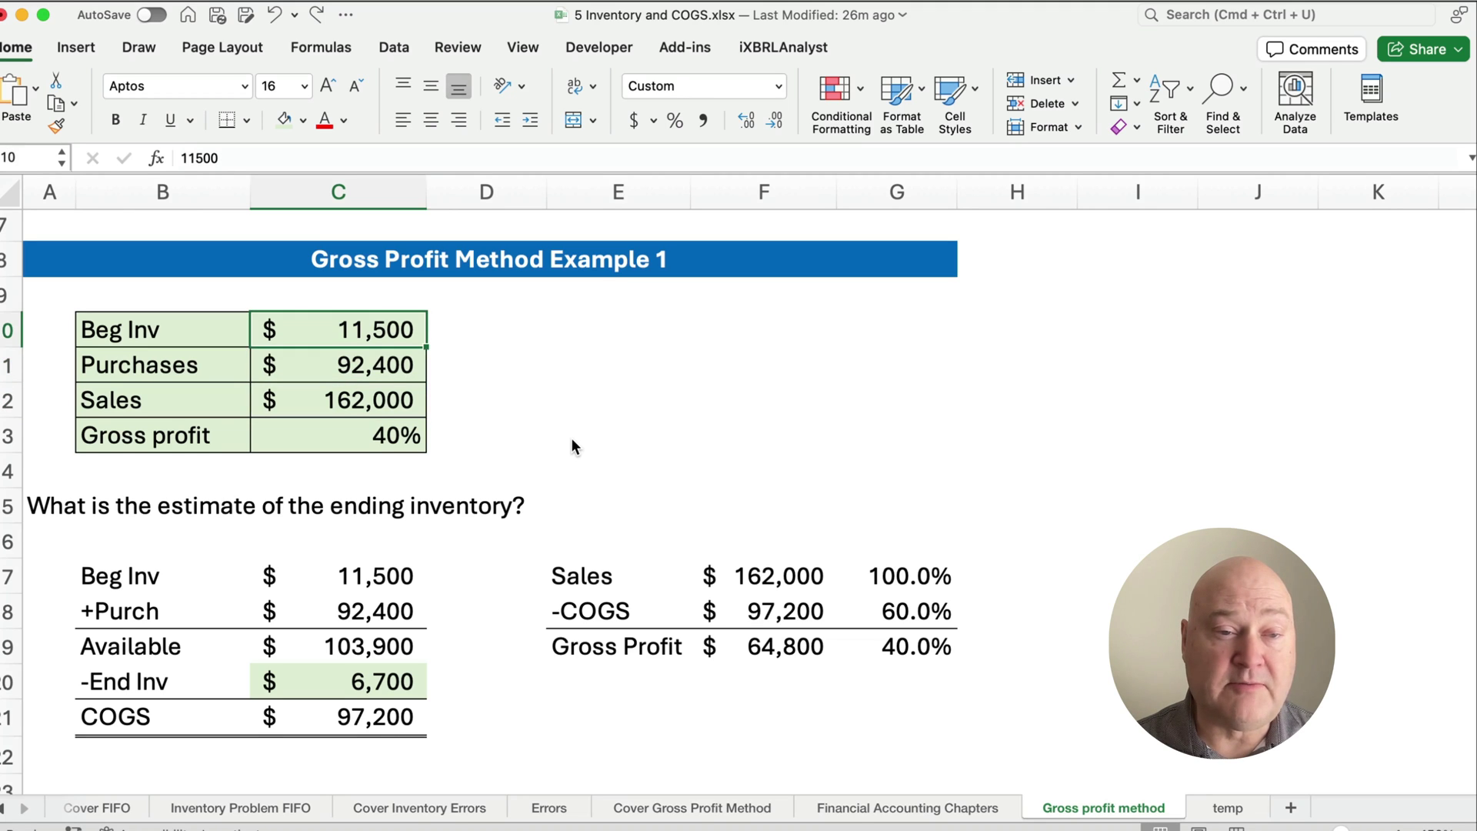
{"action": "type", "text": "30,00"}
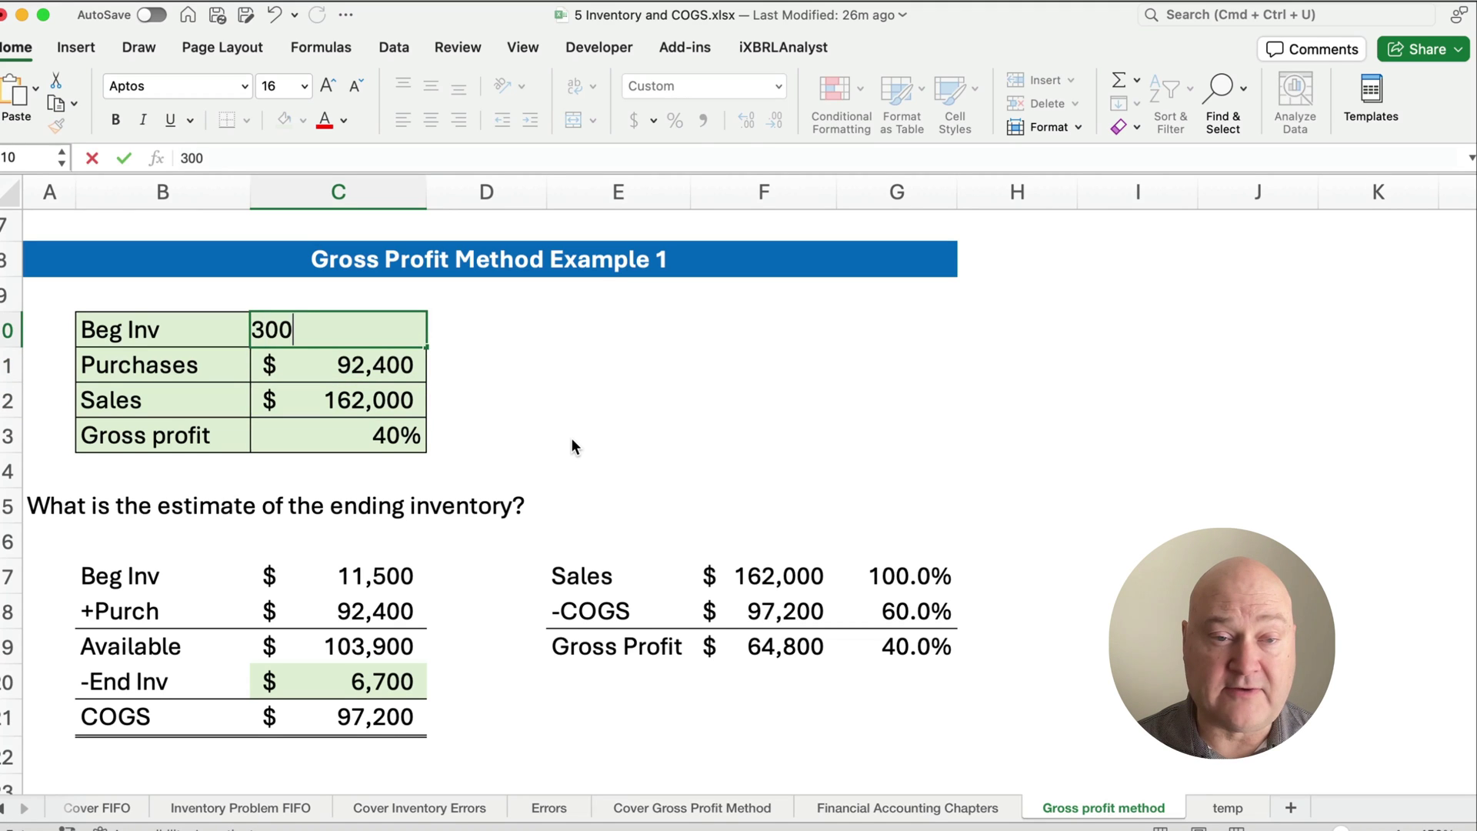
{"action": "type", "text": "0"}
{"action": "key", "text": "Return"}
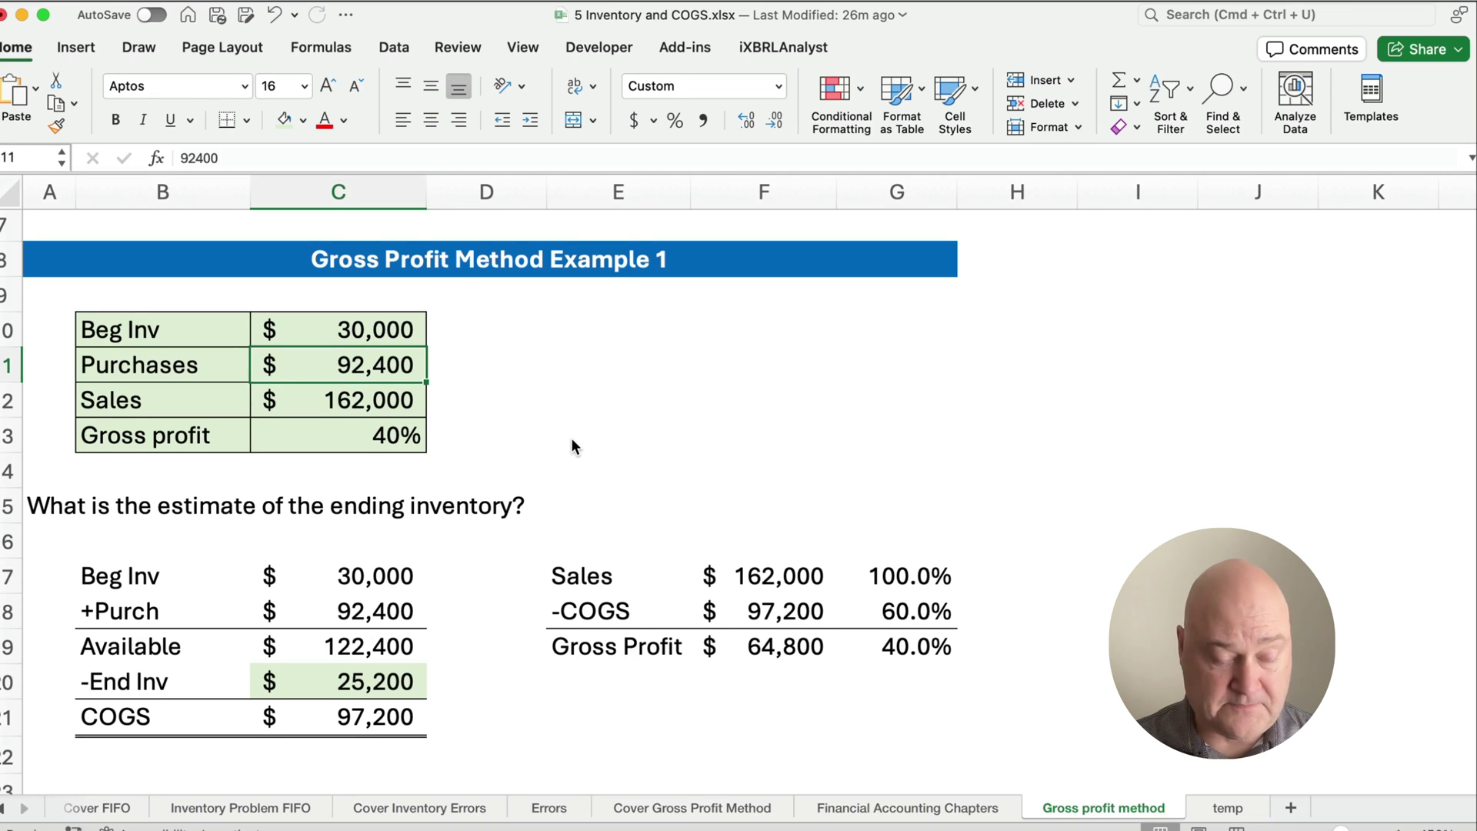
{"action": "key", "text": "super+z"}
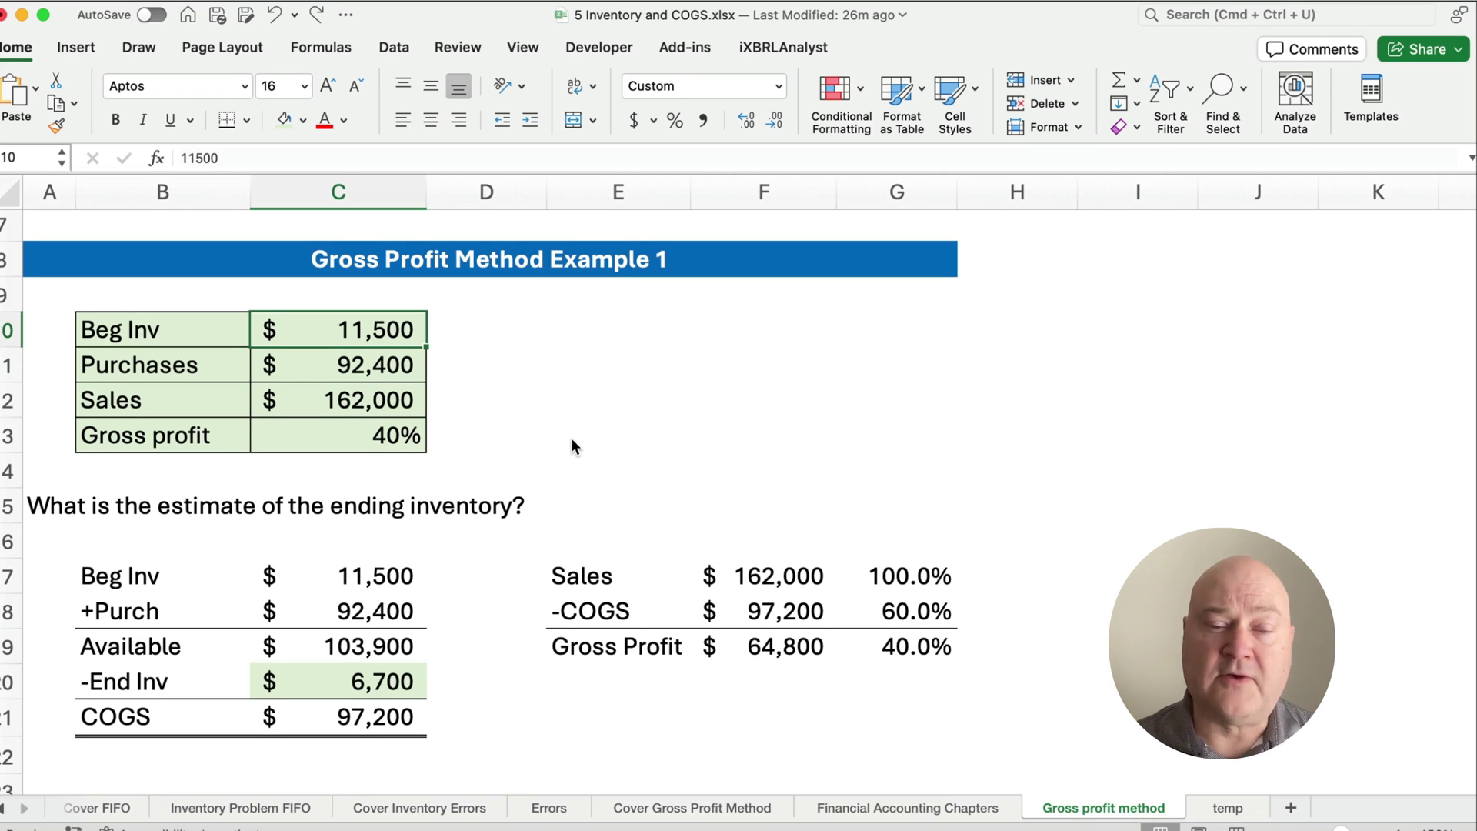
- Link Example 2's Beg Inv in C34 to the 22,500 input
{"action": "scroll", "coordinate": [465, 518], "scroll_direction": "down", "scroll_amount": 10}
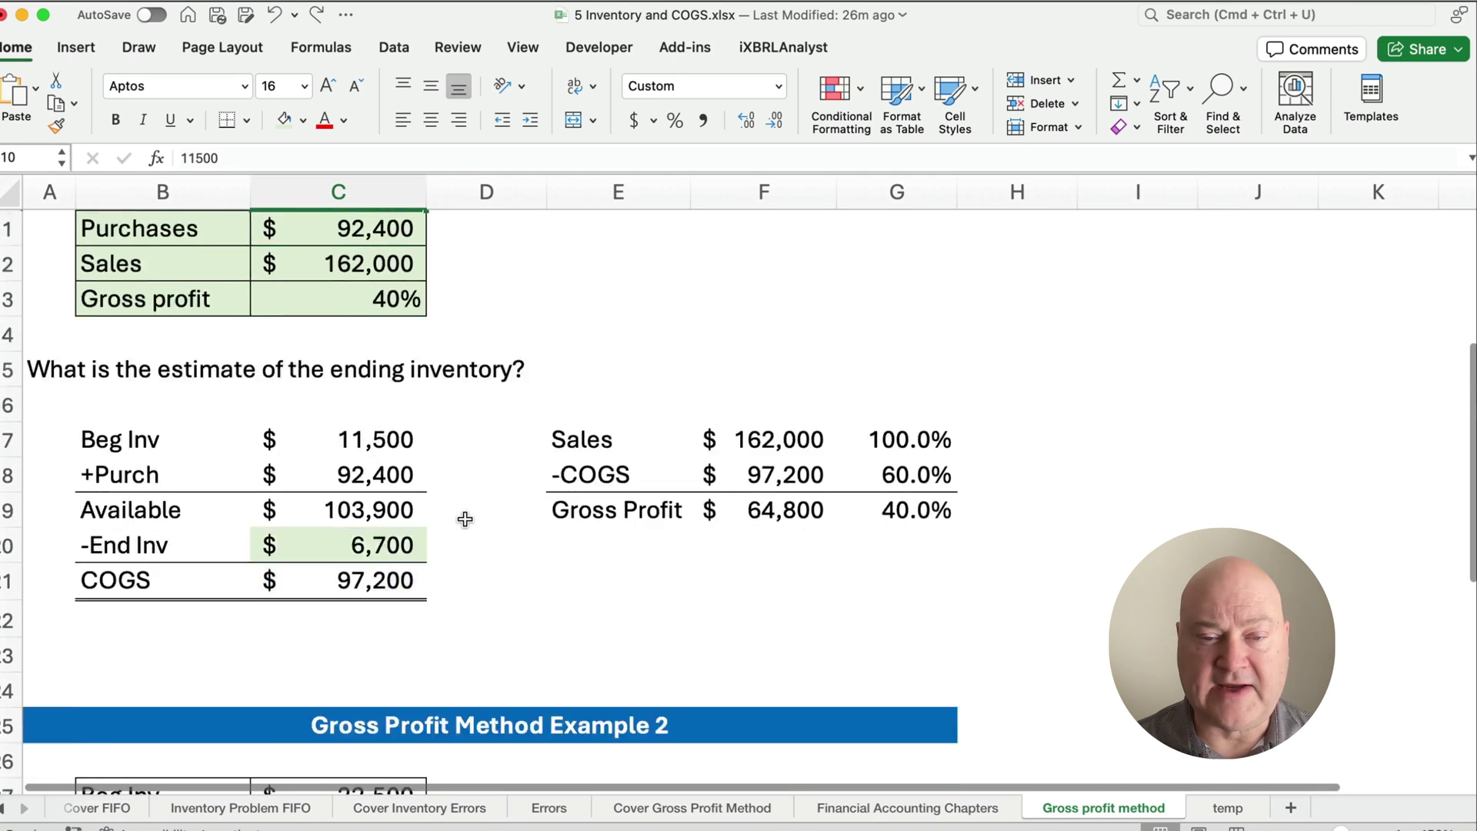
{"action": "scroll", "coordinate": [465, 518], "scroll_direction": "down", "scroll_amount": 10}
{"action": "scroll", "coordinate": [461, 520], "scroll_direction": "up", "scroll_amount": 3}
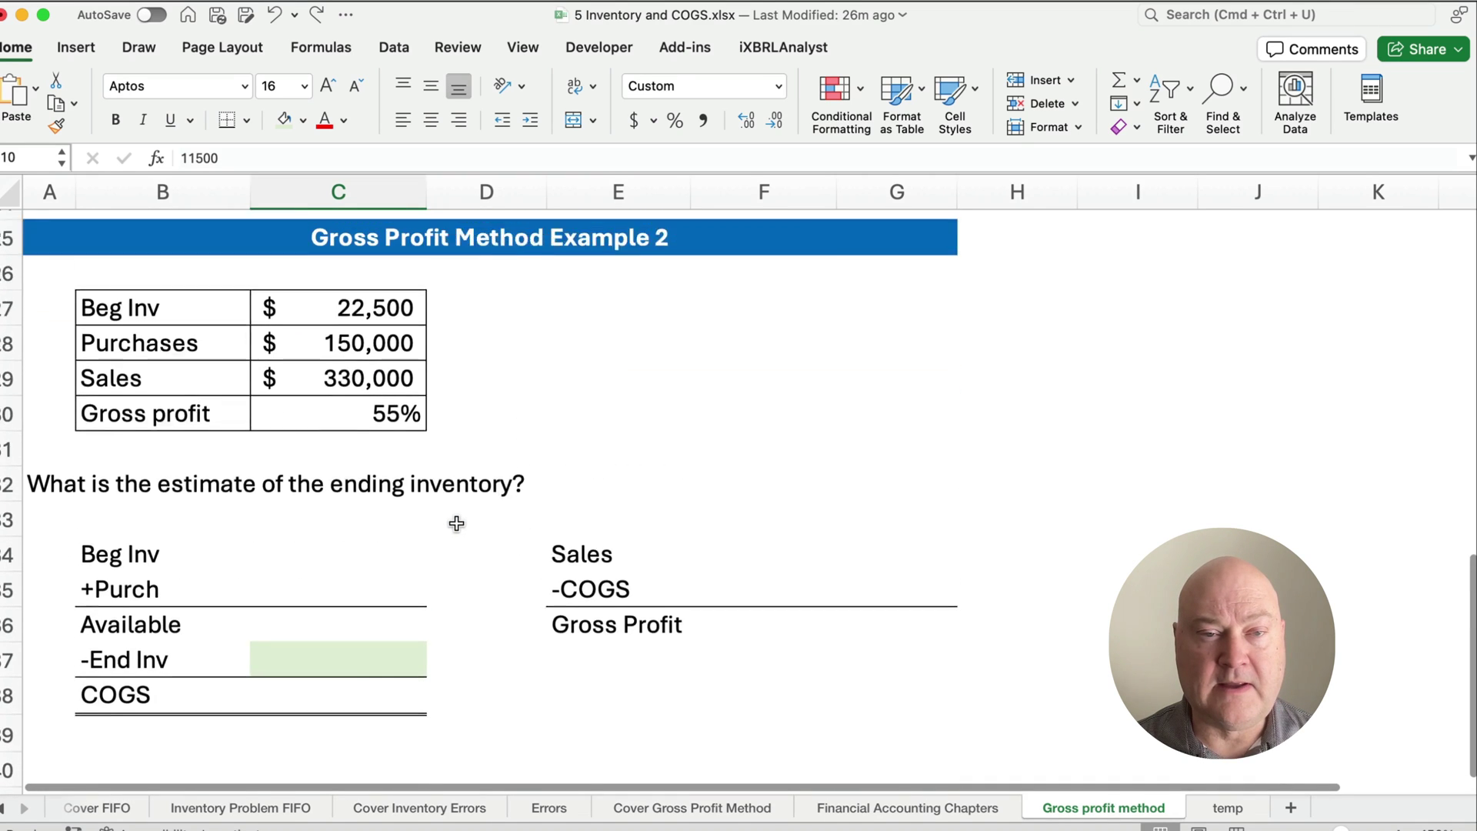
{"action": "left_click", "coordinate": [329, 565]}
{"action": "type", "text": "="}
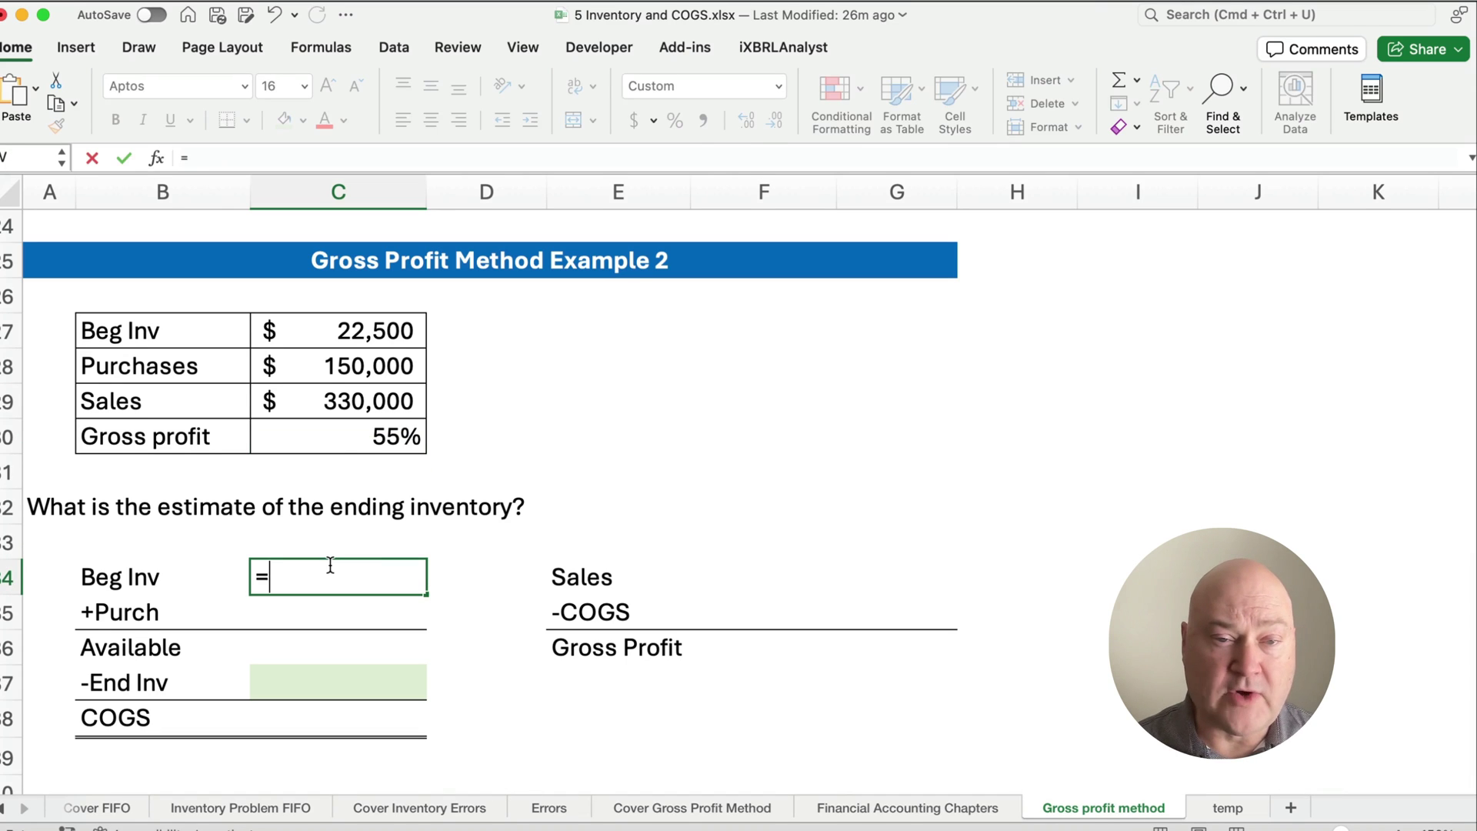
{"action": "left_click", "coordinate": [339, 331]}
{"action": "key", "text": "Return"}
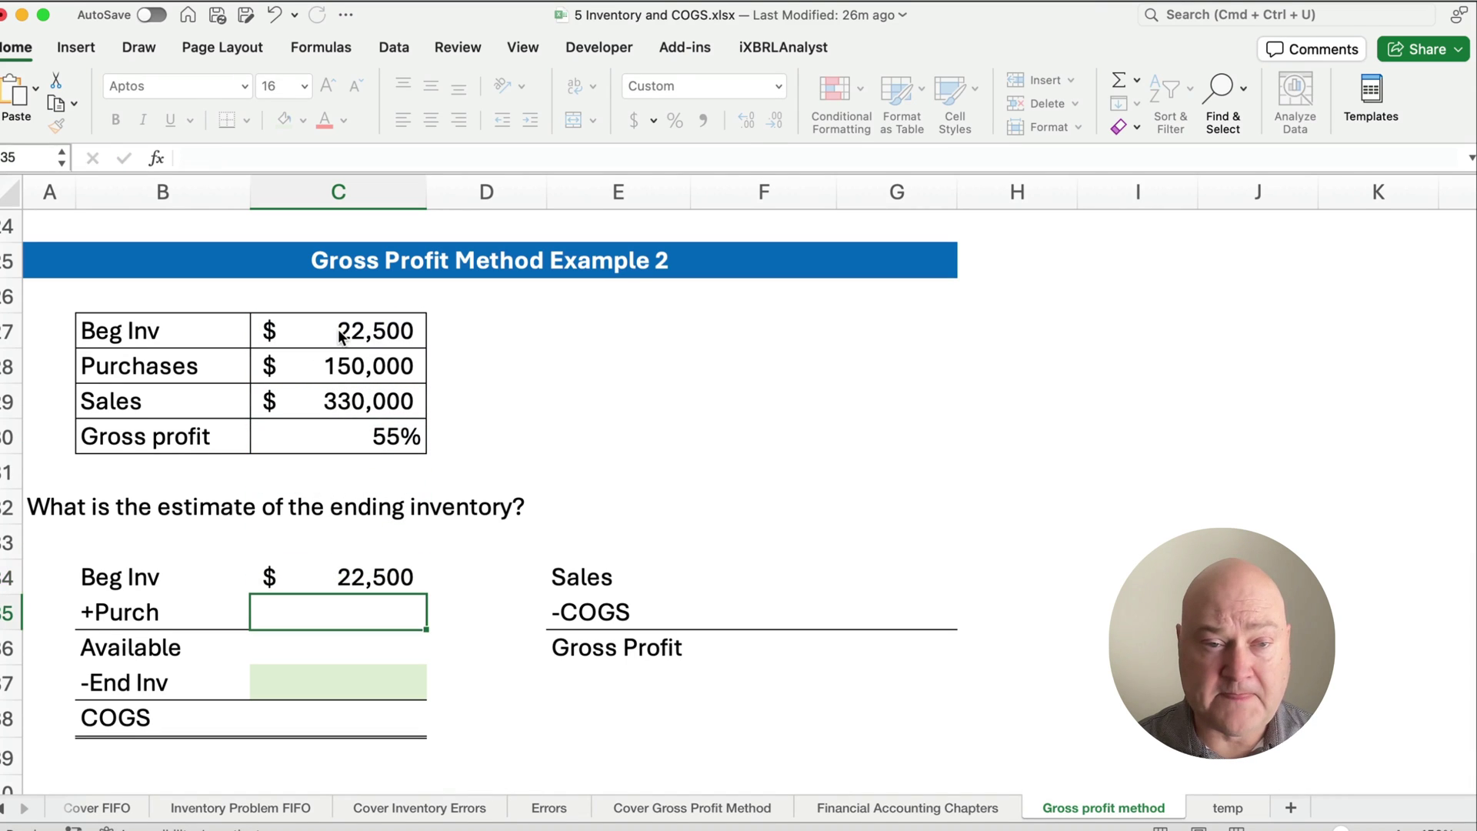
- Link +Purch in C35 to 150,000 and AutoSum Available in C36 to 172,500
{"action": "type", "text": "="}
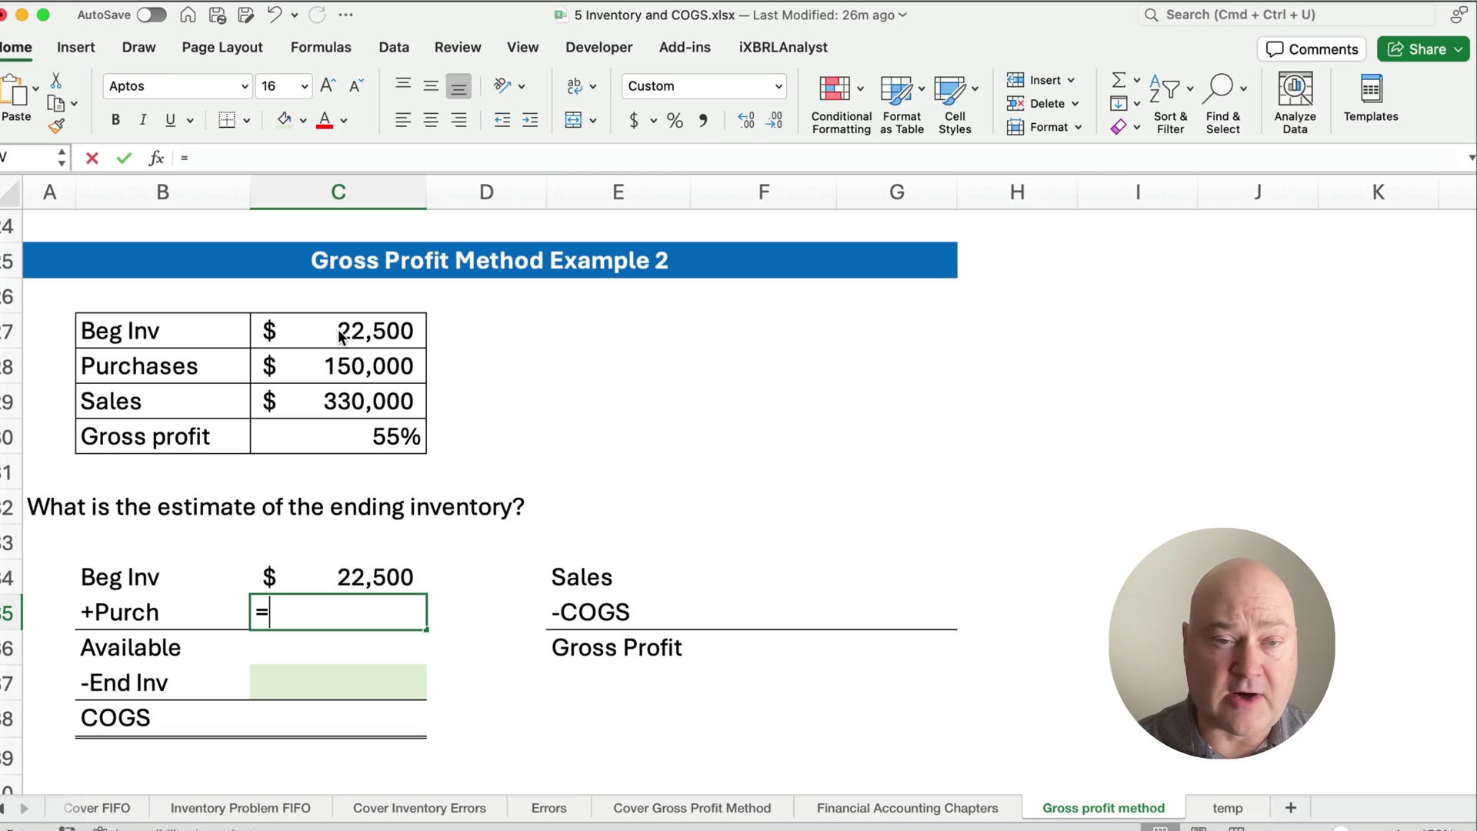
{"action": "left_click", "coordinate": [346, 362]}
{"action": "key", "text": "Return"}
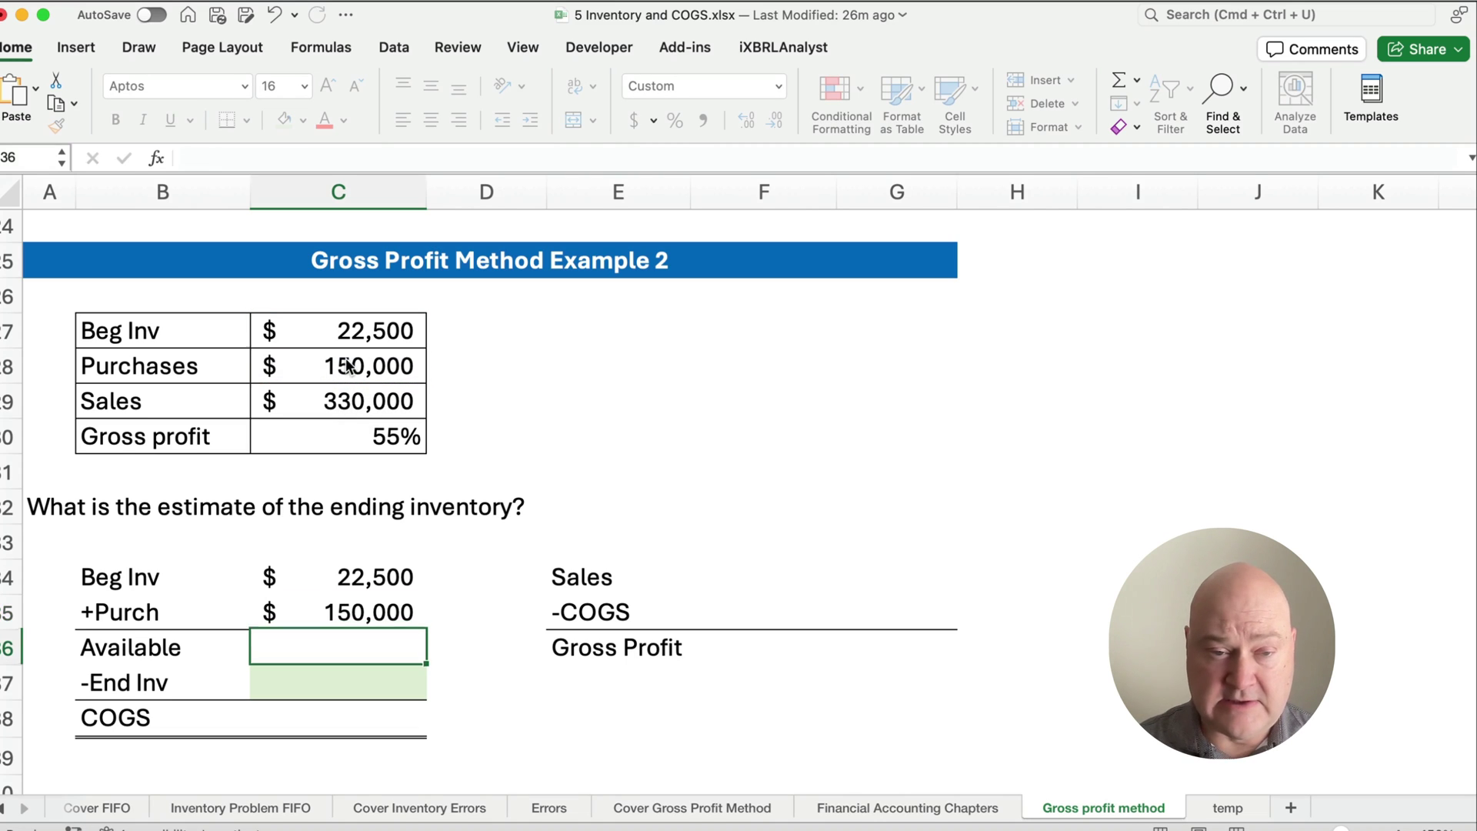
{"action": "key", "text": "shift+super+t"}
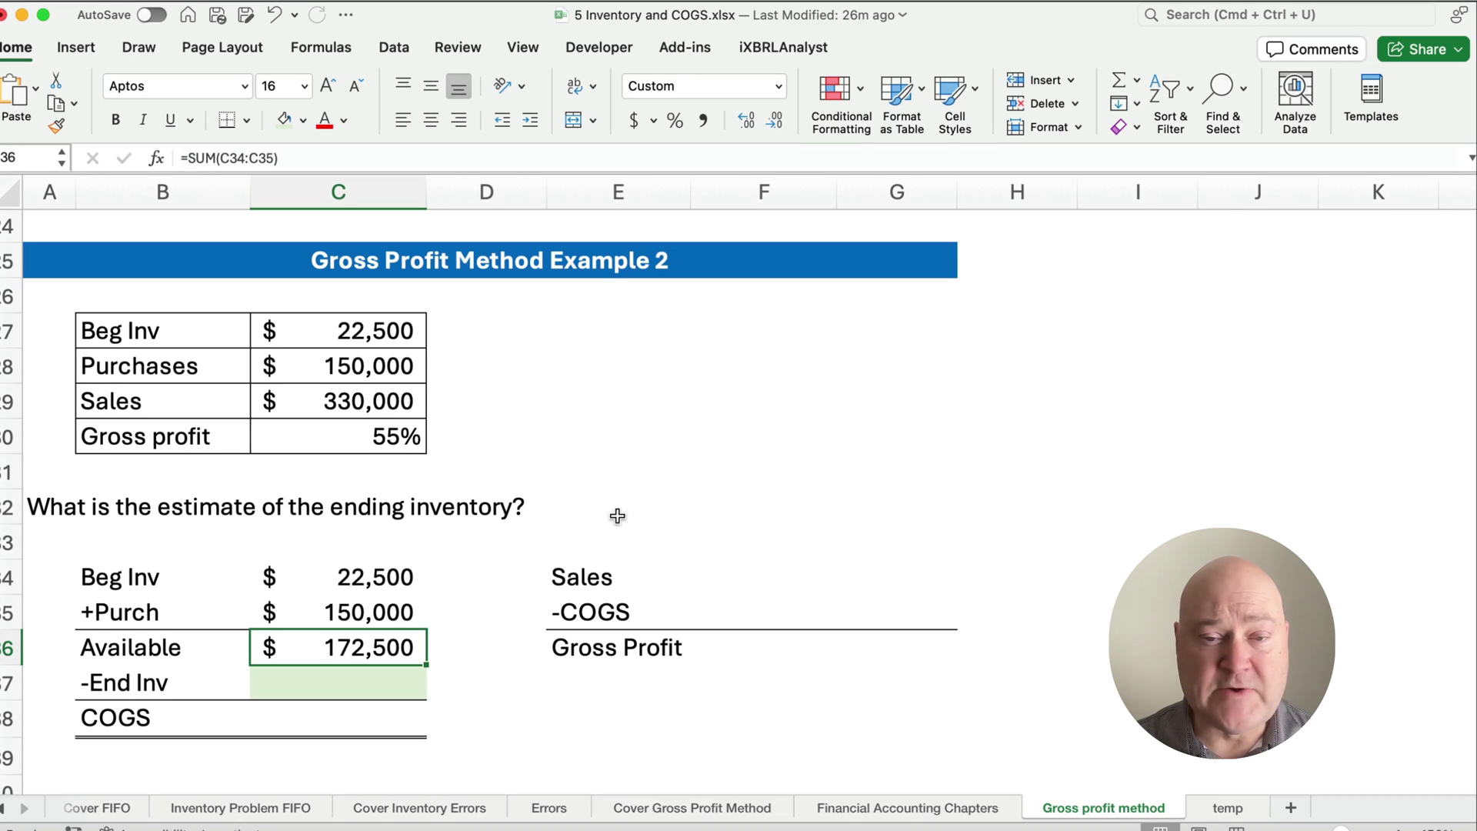
- Enter 100% as the Sales percentage and link Gross Profit percentage to the 55% input
{"action": "left_click", "coordinate": [870, 573]}
{"action": "type", "text": "100%"}
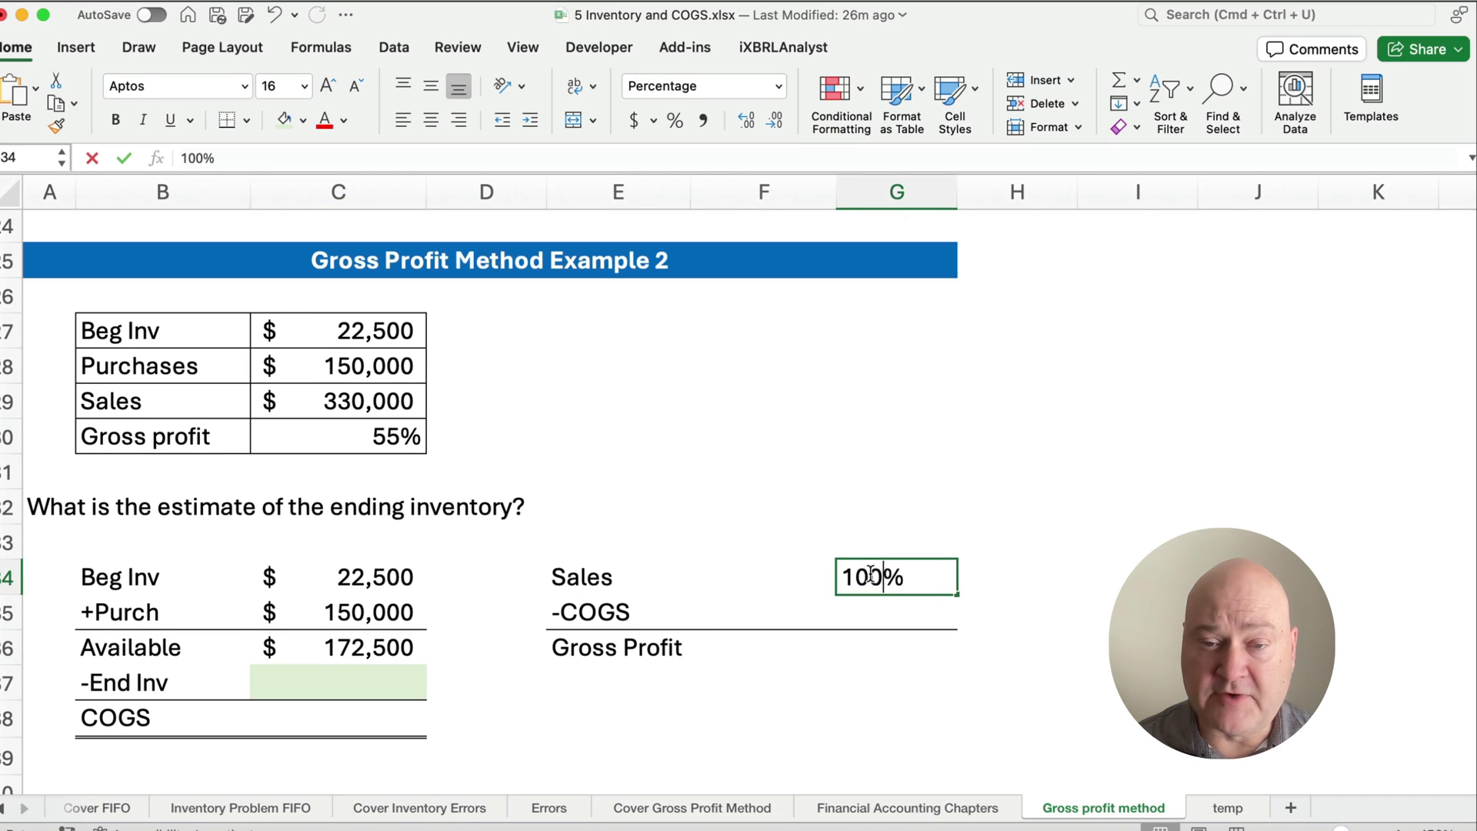
{"action": "key", "text": "Return"}
{"action": "key", "text": "Down"}
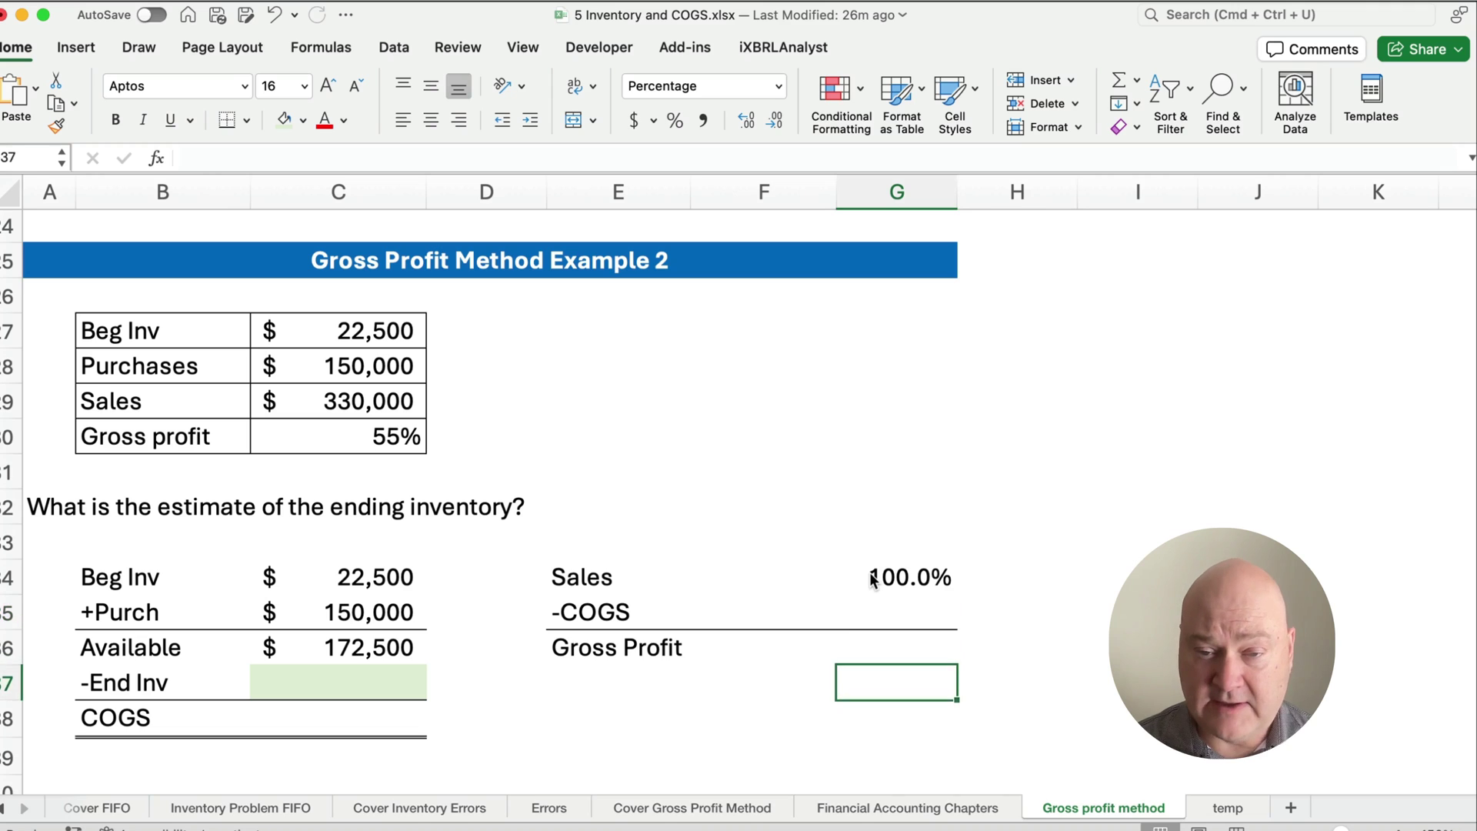
{"action": "type", "text": "="}
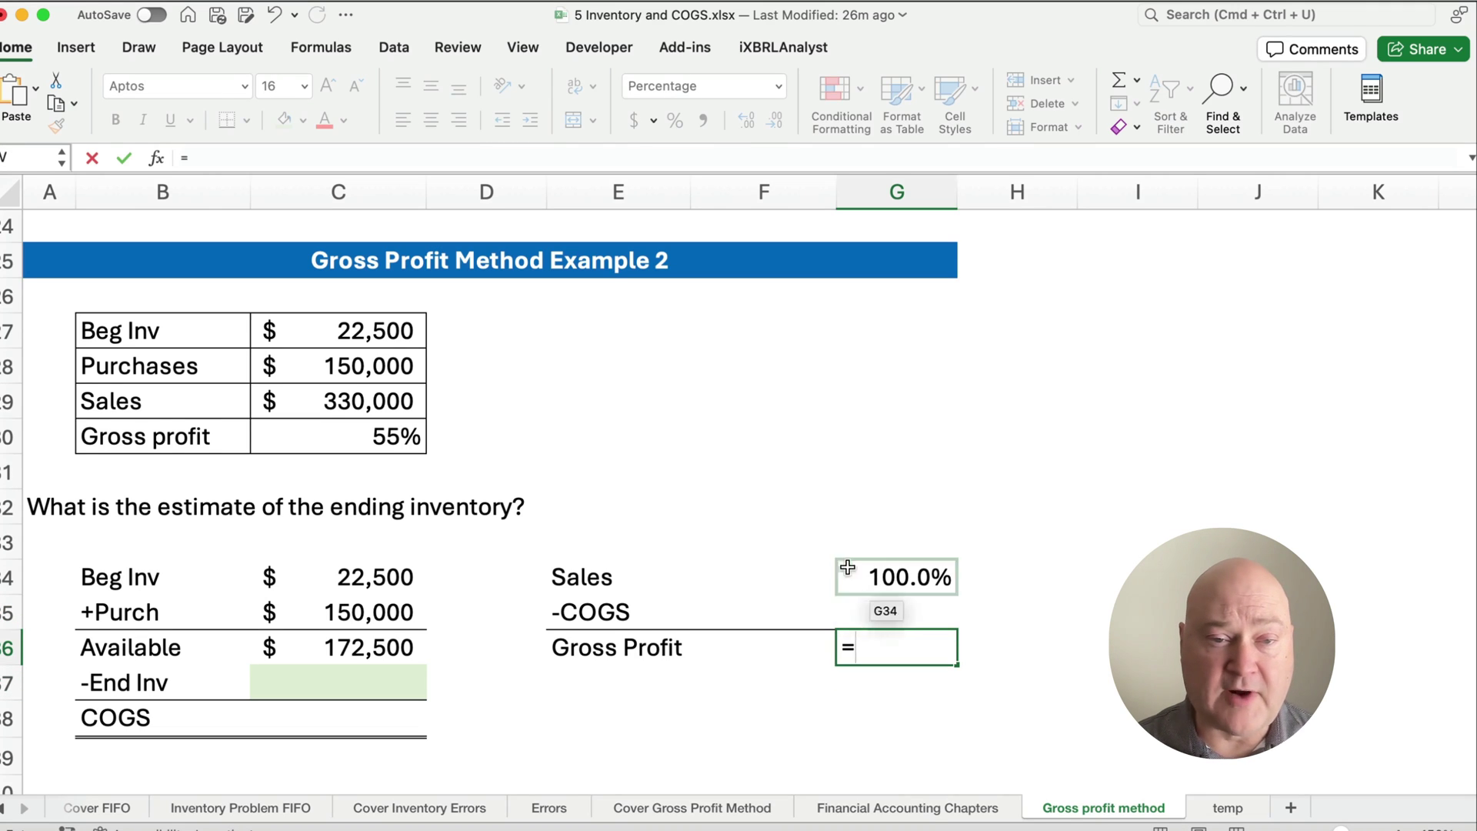
{"action": "left_click", "coordinate": [382, 431]}
{"action": "key", "text": "Return"}
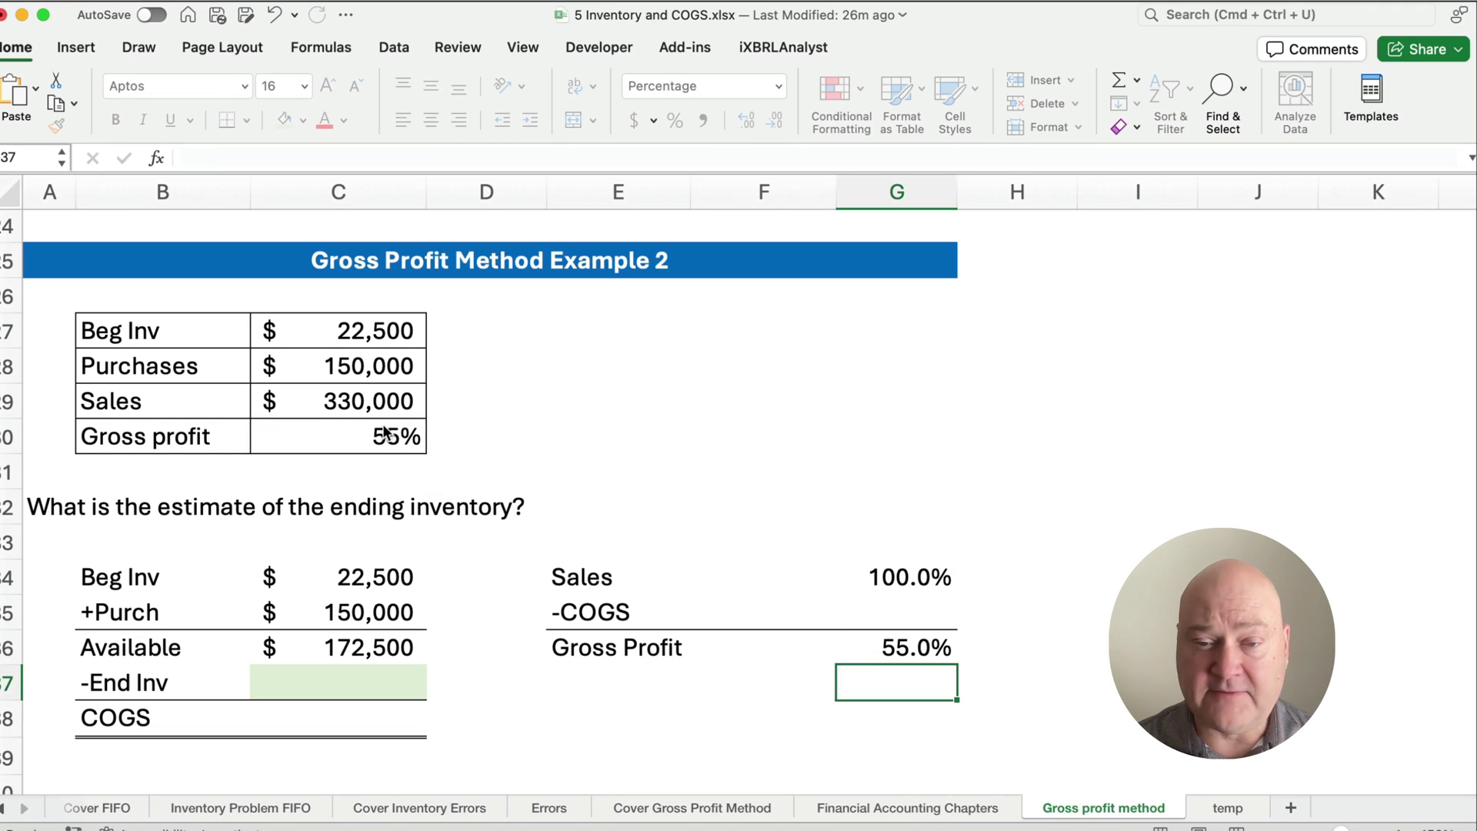
- Link the Sales amount in F34 to the $330,000 input in C29
{"action": "left_click", "coordinate": [733, 571]}
{"action": "type", "text": "="}
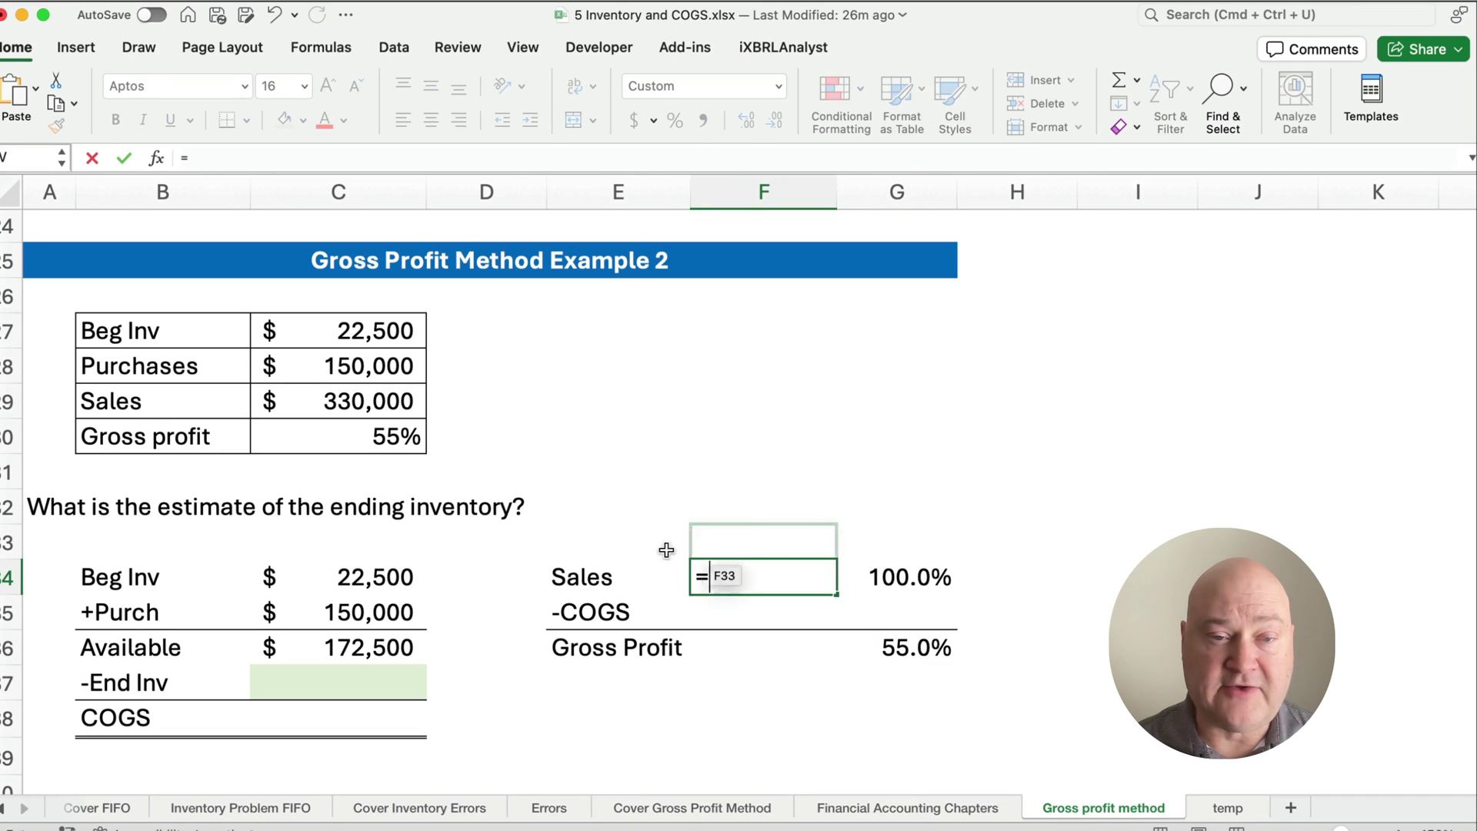
{"action": "left_click", "coordinate": [374, 393]}
{"action": "key", "text": "Return"}
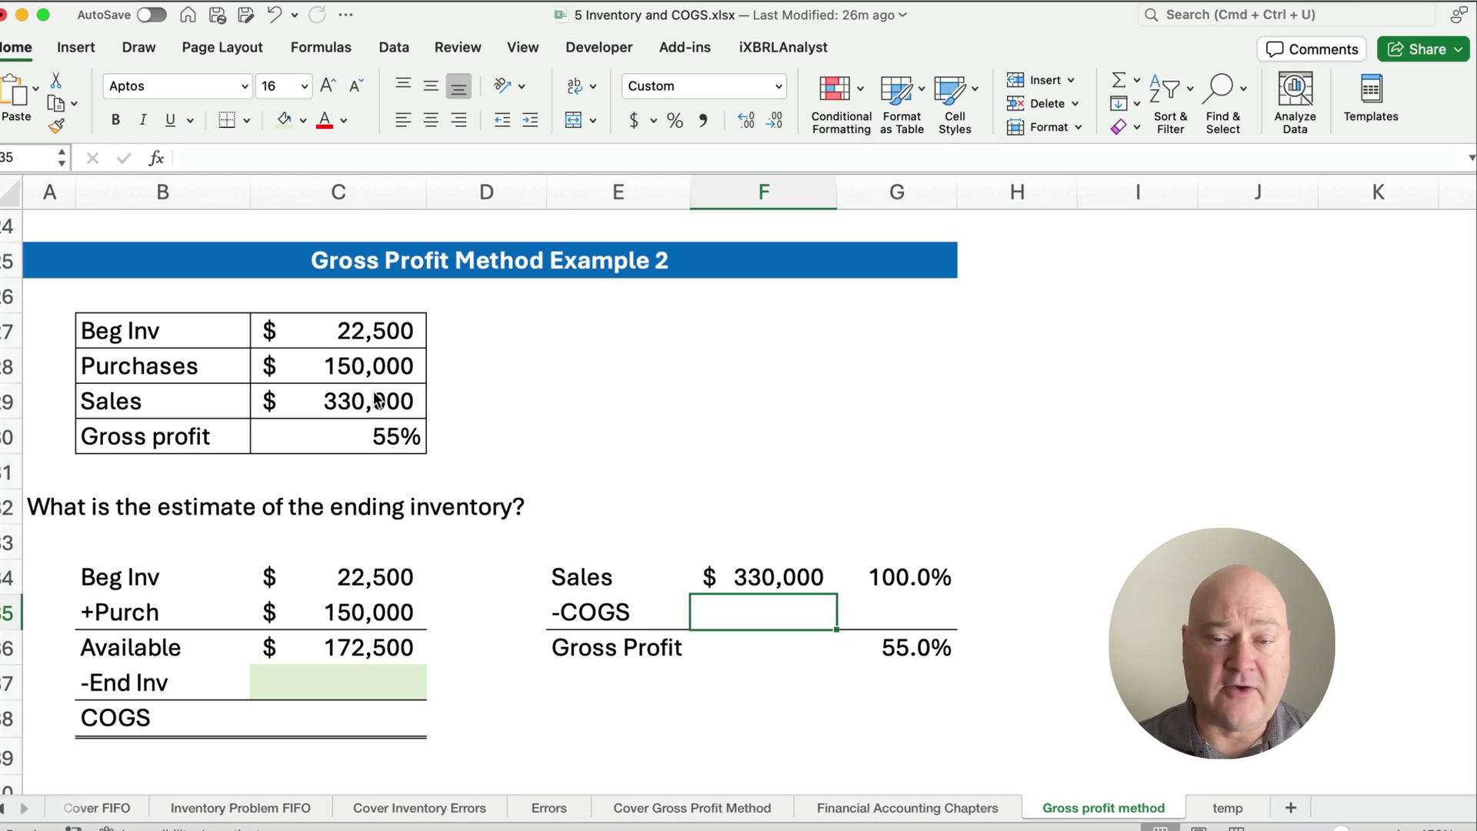
- Calculate the COGS percentage in G35 as =G34-G36, showing 45.0%
{"action": "key", "text": "Right"}
{"action": "type", "text": "="}
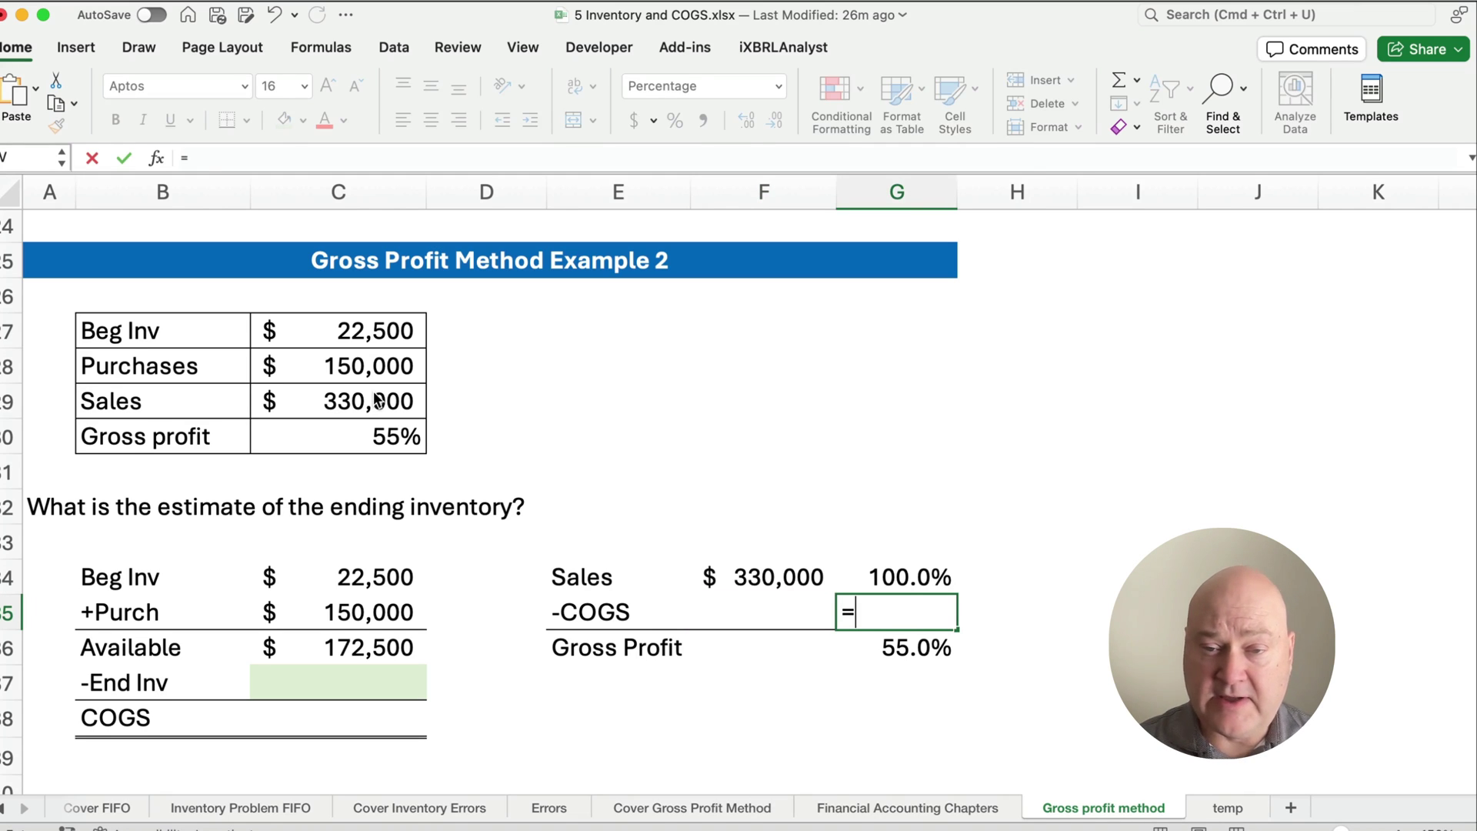
{"action": "key", "text": "Up"}
{"action": "type", "text": "-"}
{"action": "key", "text": "Down"}
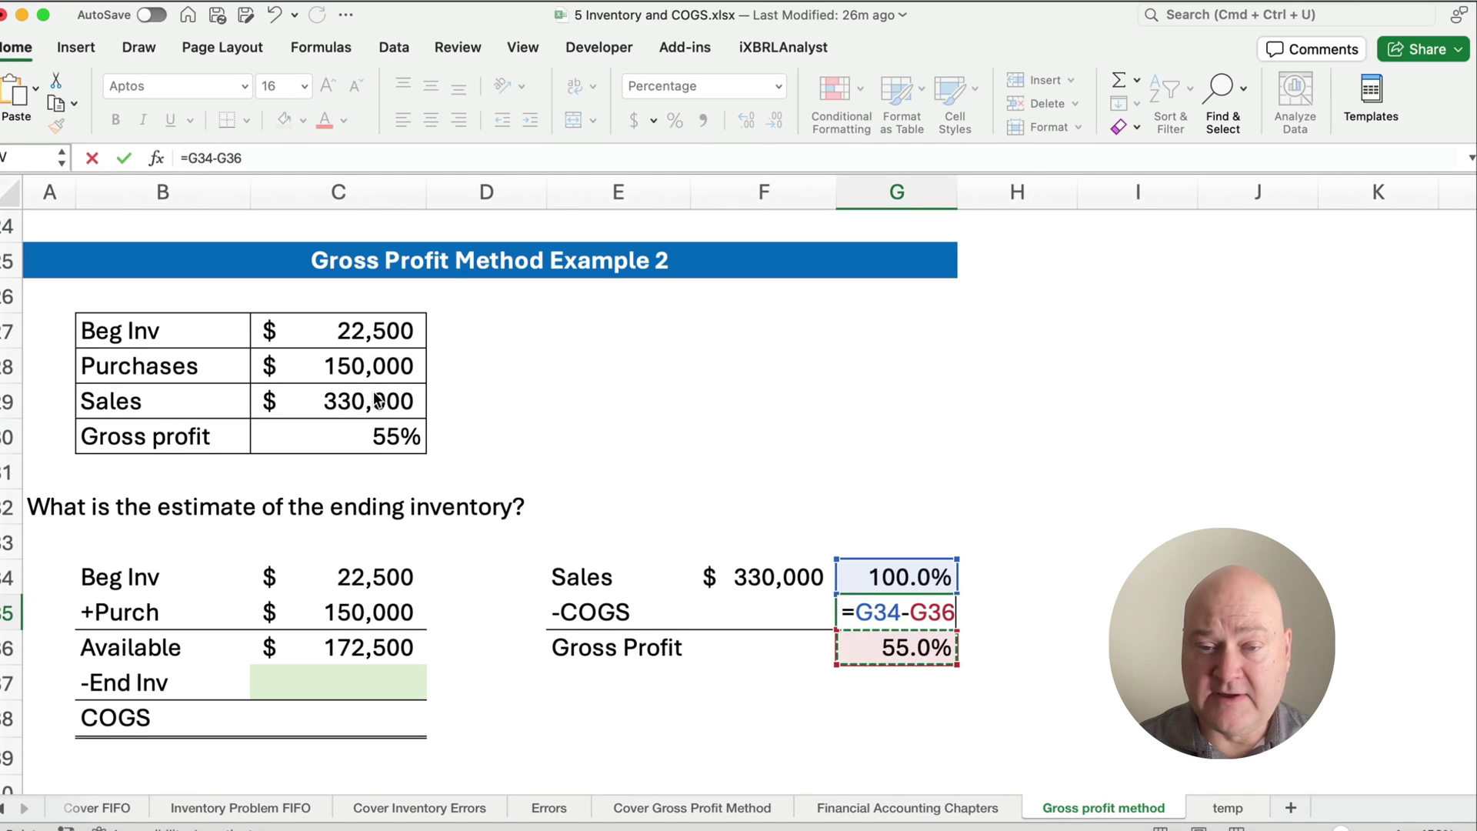
{"action": "key", "text": "Return"}
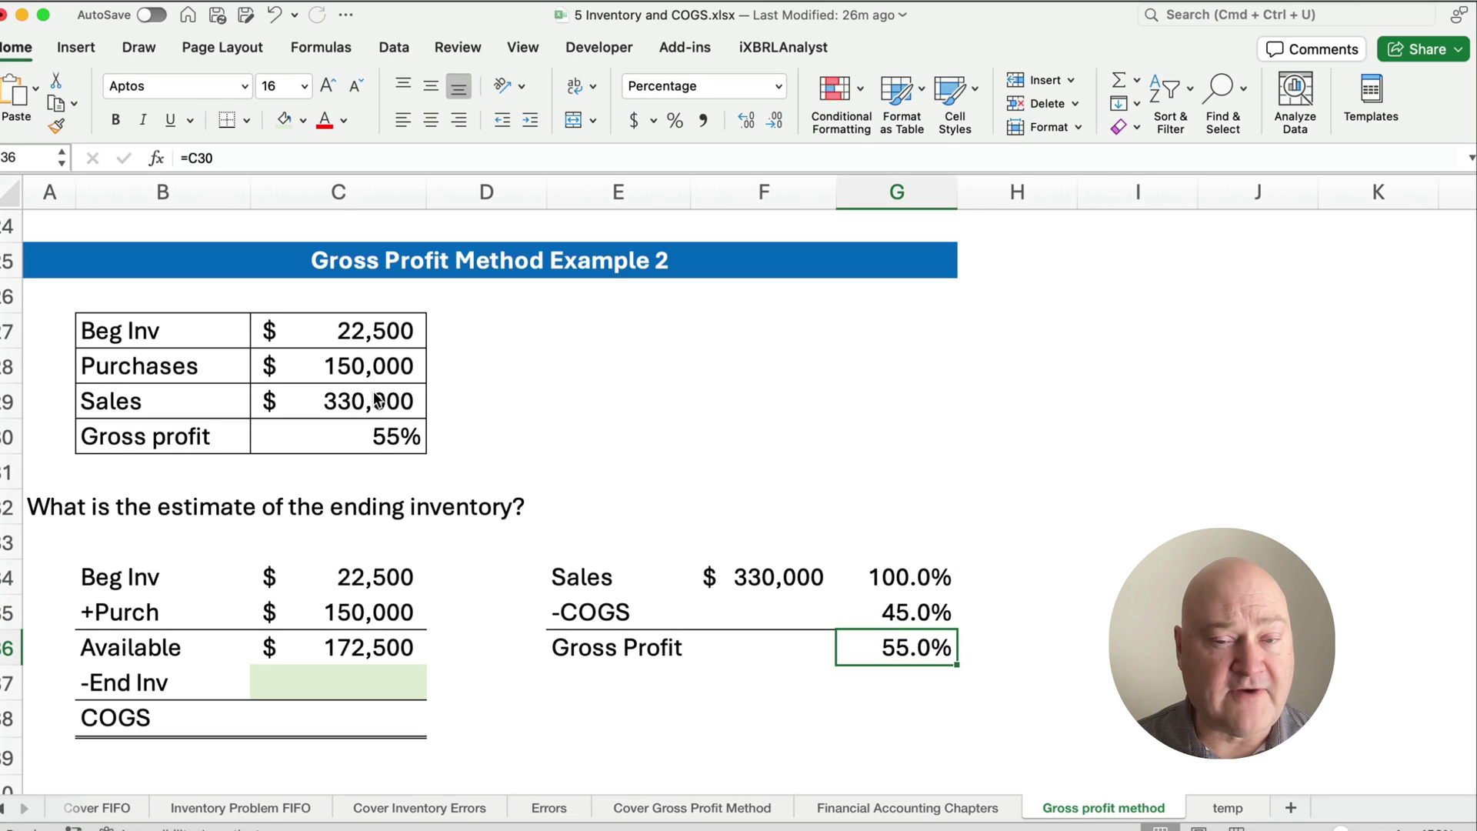
- Calculate COGS in F35 as =F34*G35, giving $148,500
{"action": "key", "text": "Up"}
{"action": "key", "text": "Left"}
{"action": "type", "text": "="}
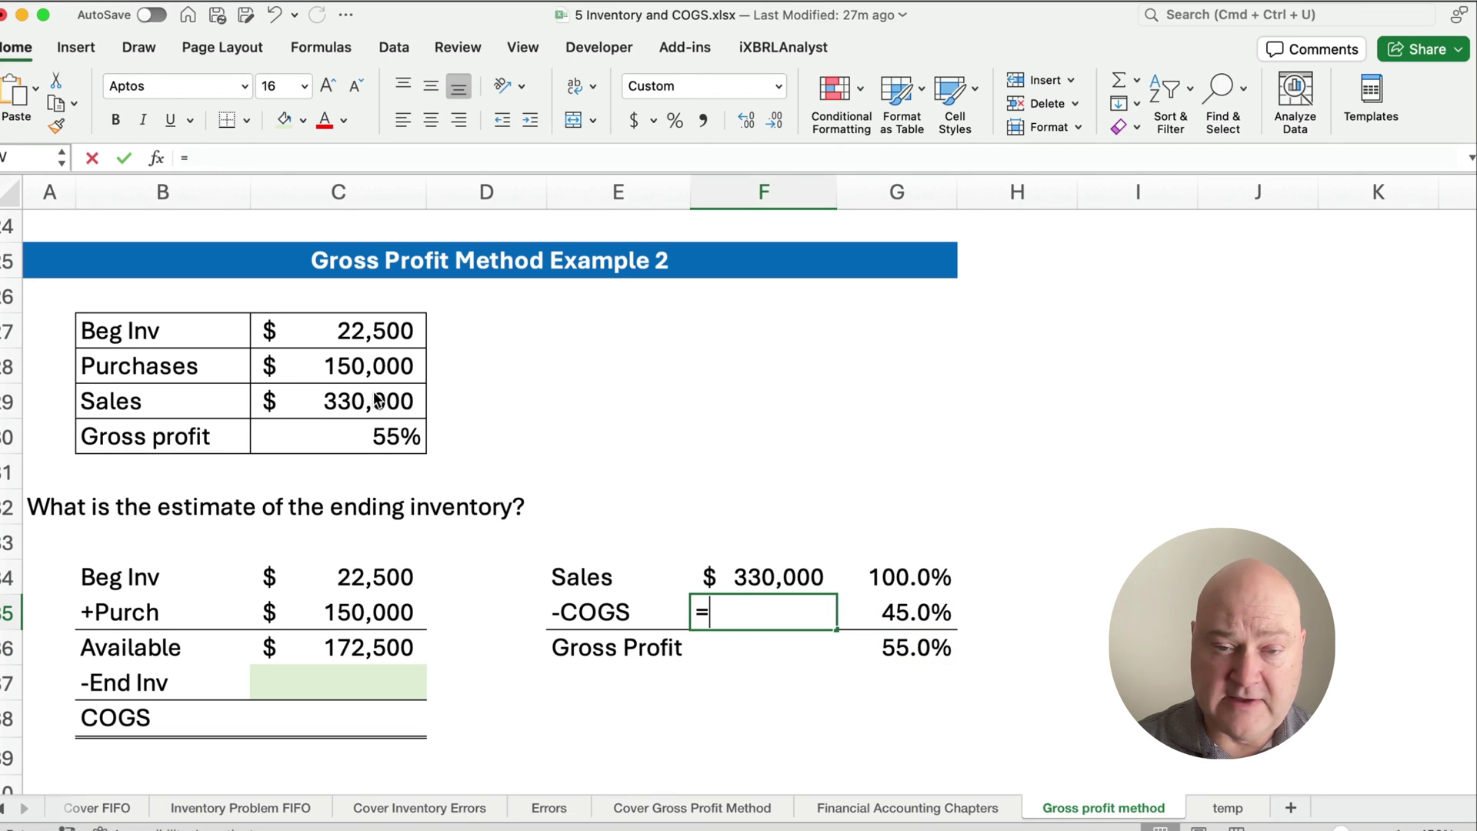
{"action": "key", "text": "Up"}
{"action": "type", "text": "*"}
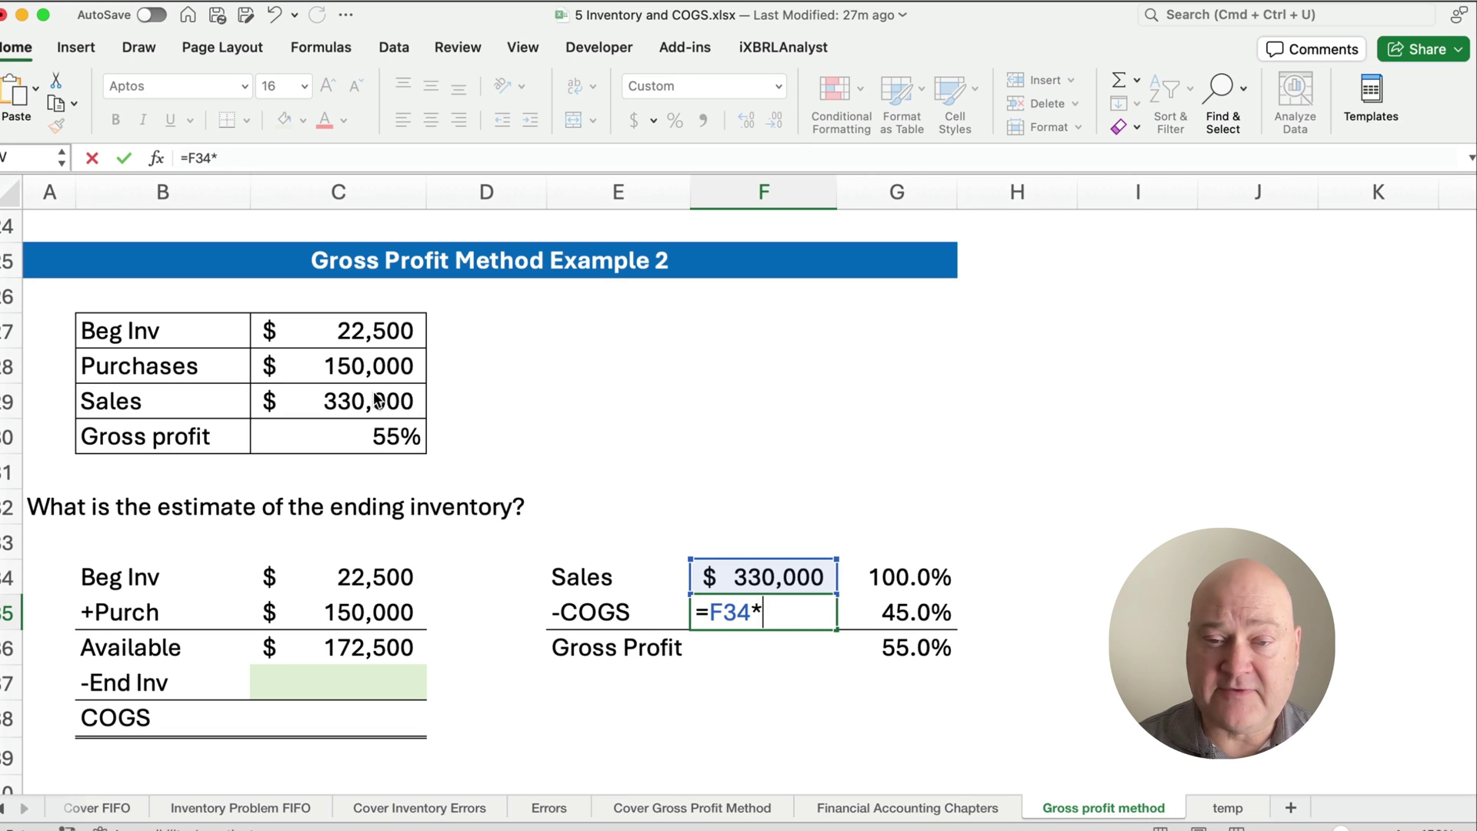
{"action": "key", "text": "Right"}
{"action": "key", "text": "Return"}
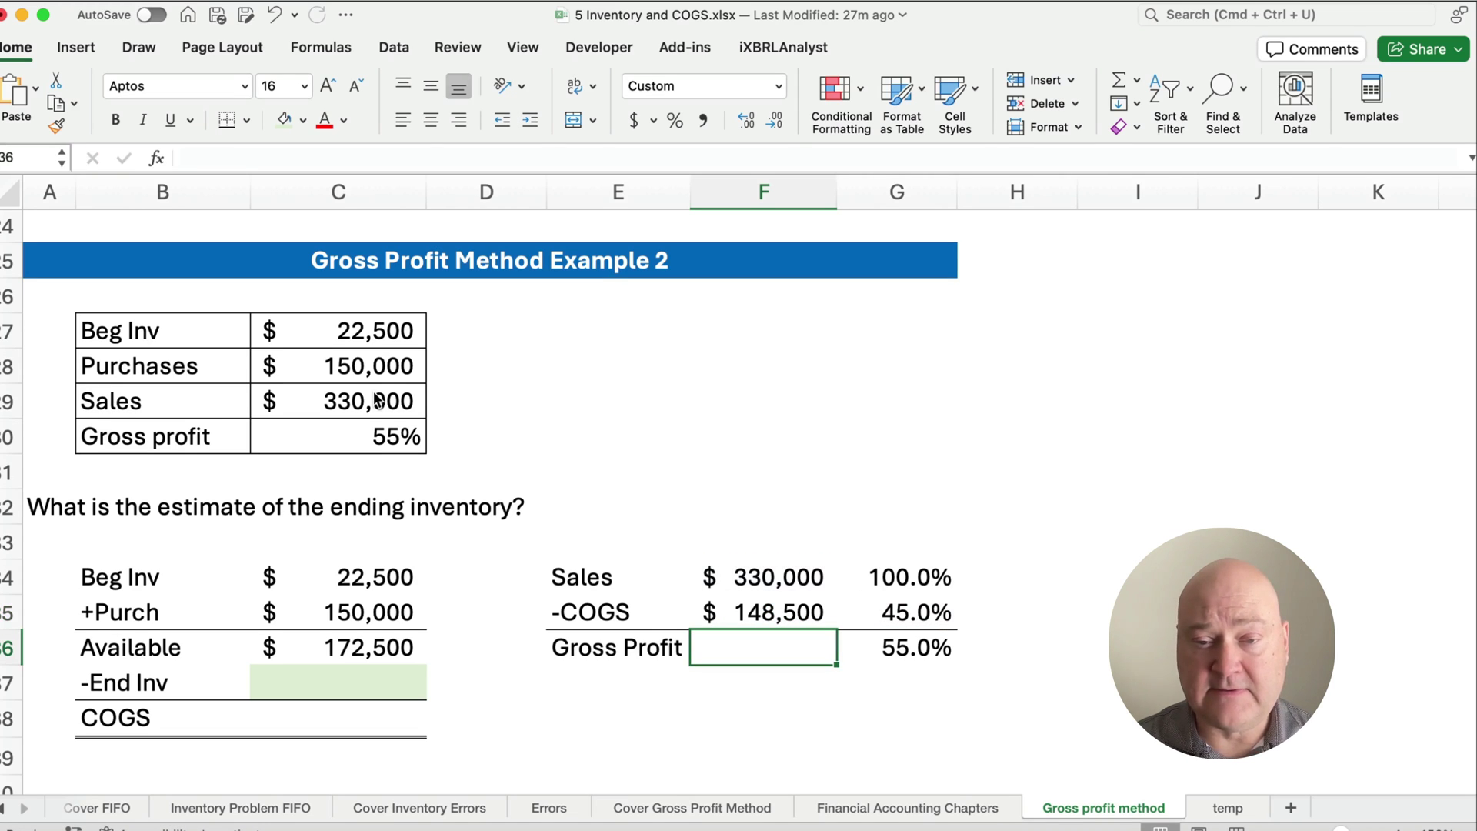
- Calculate Gross Profit in F36 as =F34*G36, giving $181,500
{"action": "type", "text": "="}
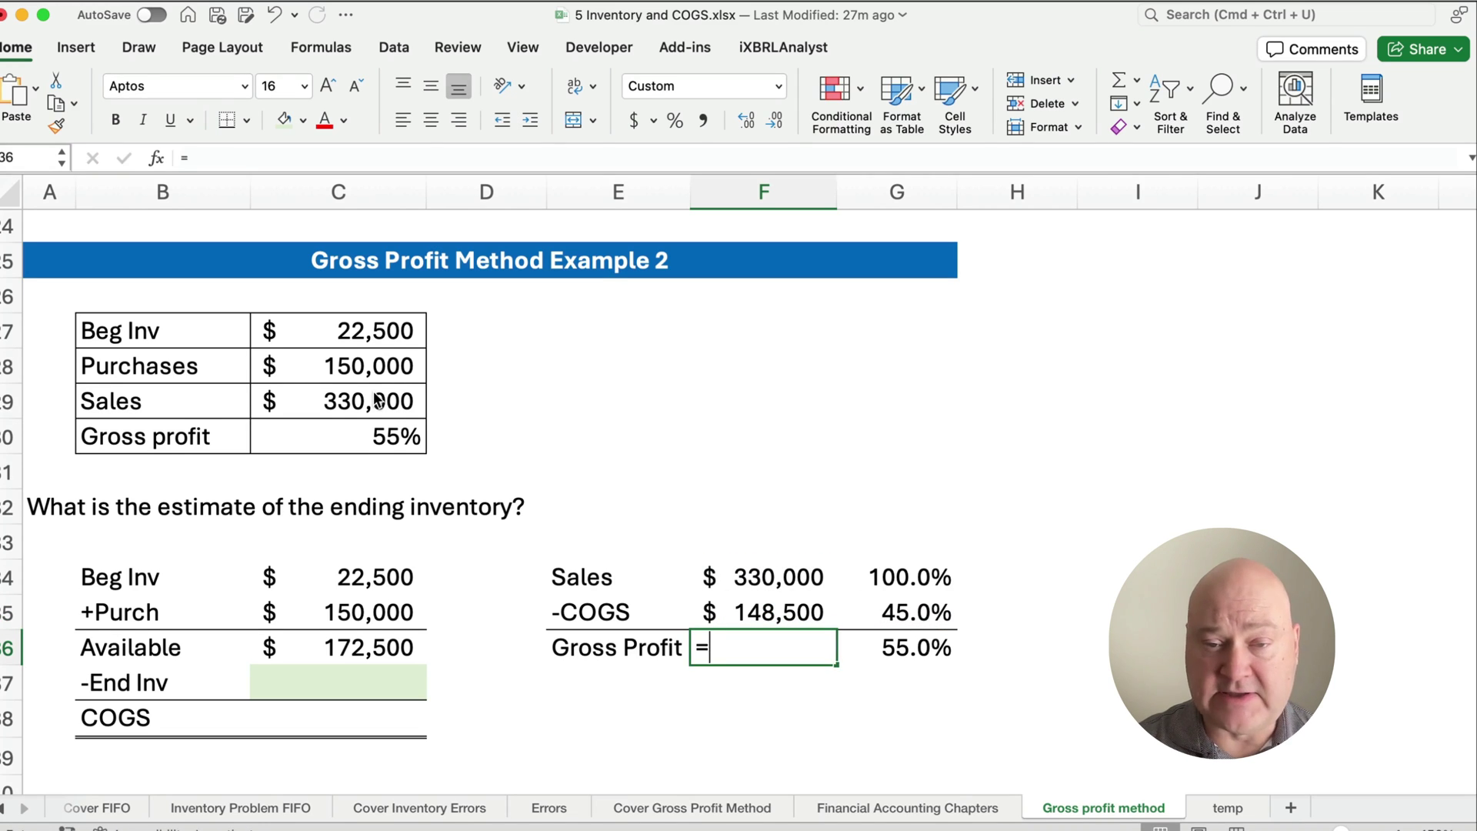
{"action": "key", "text": "Up"}
{"action": "key", "text": "Up"}
{"action": "type", "text": "*"}
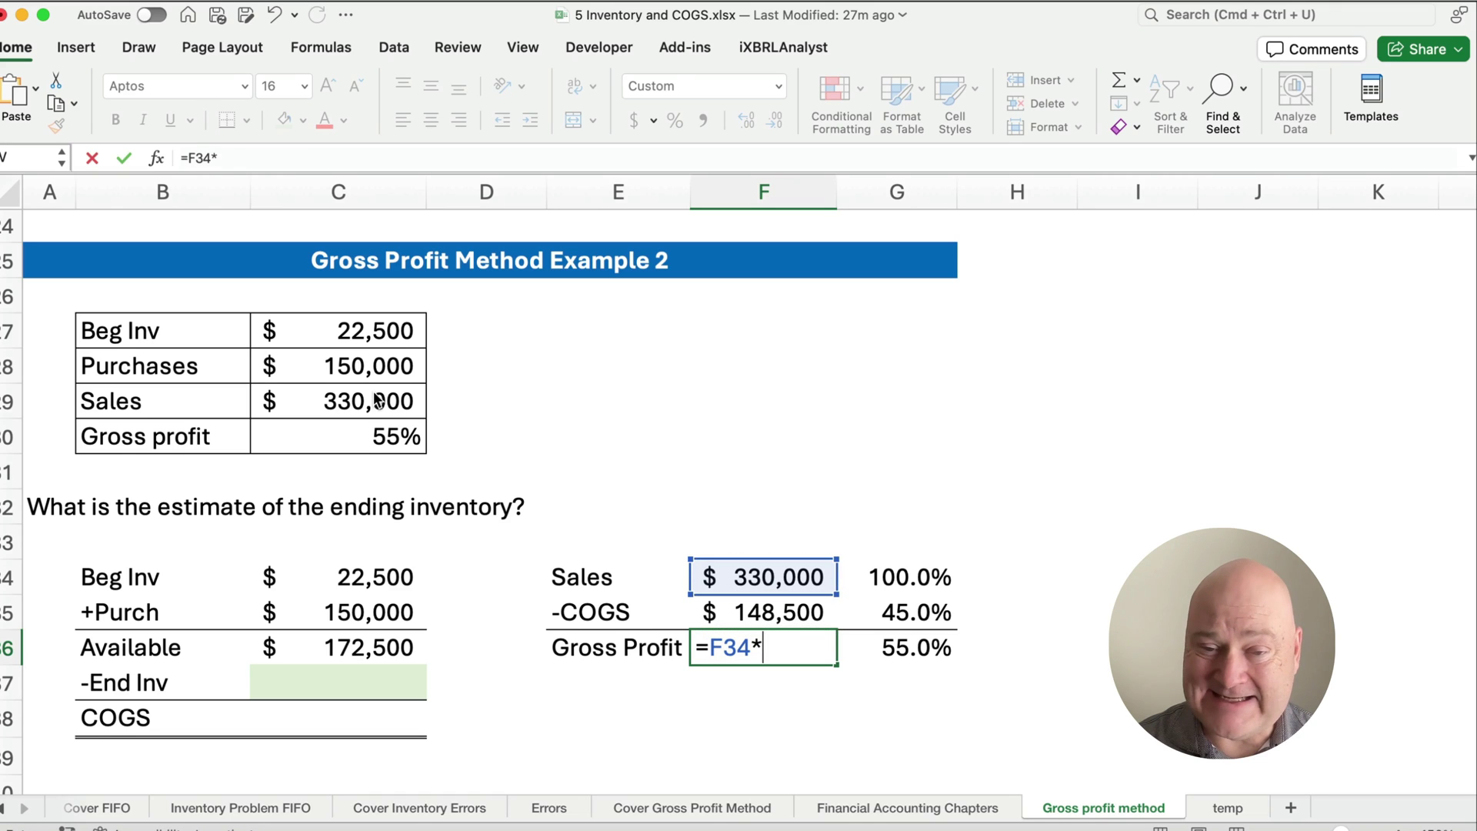
{"action": "key", "text": "Right"}
{"action": "key", "text": "Return"}
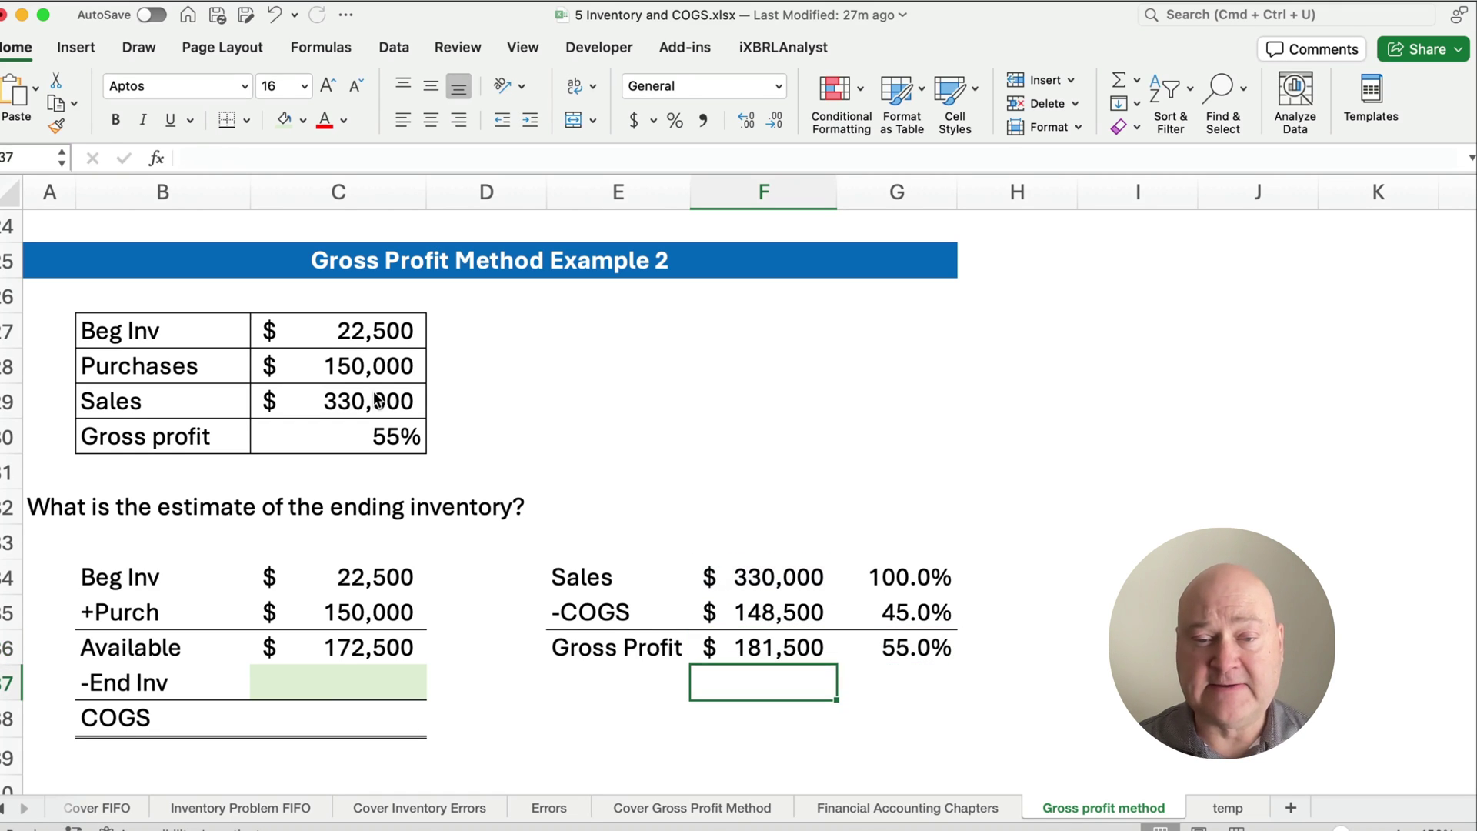
{"action": "key", "text": "Left"}
{"action": "key", "text": "Left"}
{"action": "key", "text": "Left"}
- Link COGS in C38 to the 148,500 in F35
{"action": "key", "text": "Down"}
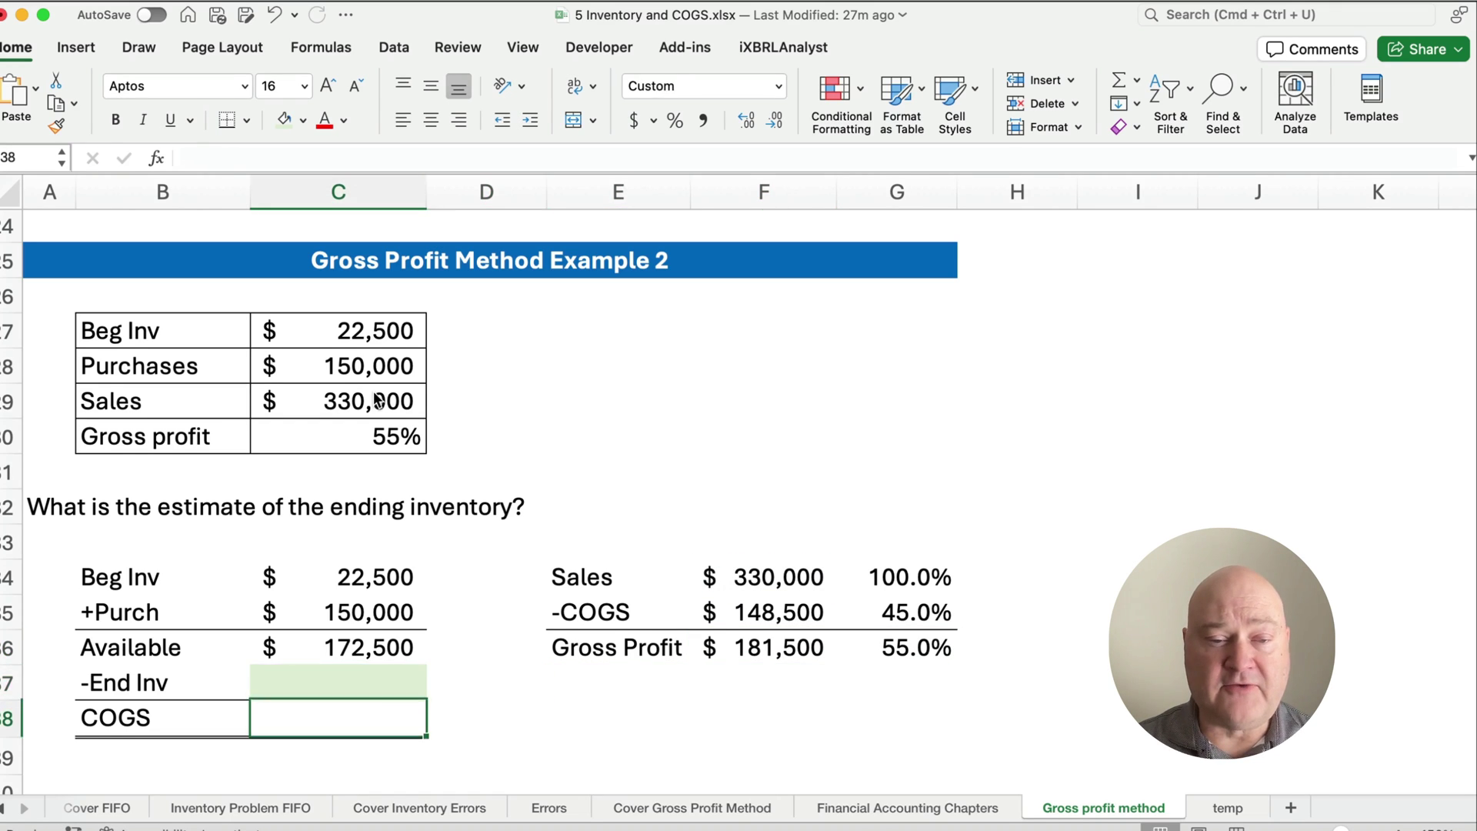
{"action": "type", "text": "="}
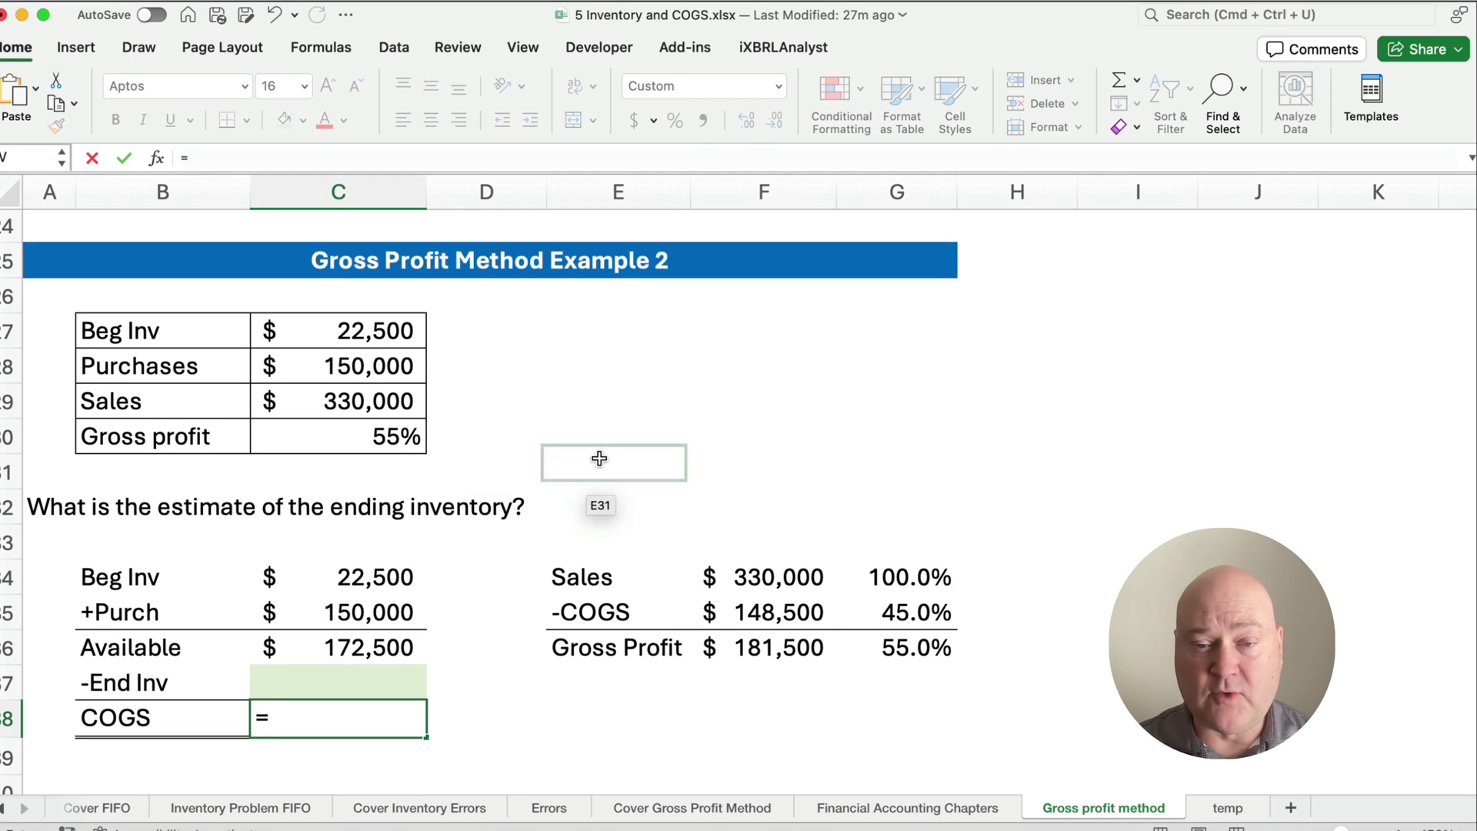
{"action": "left_click", "coordinate": [731, 608]}
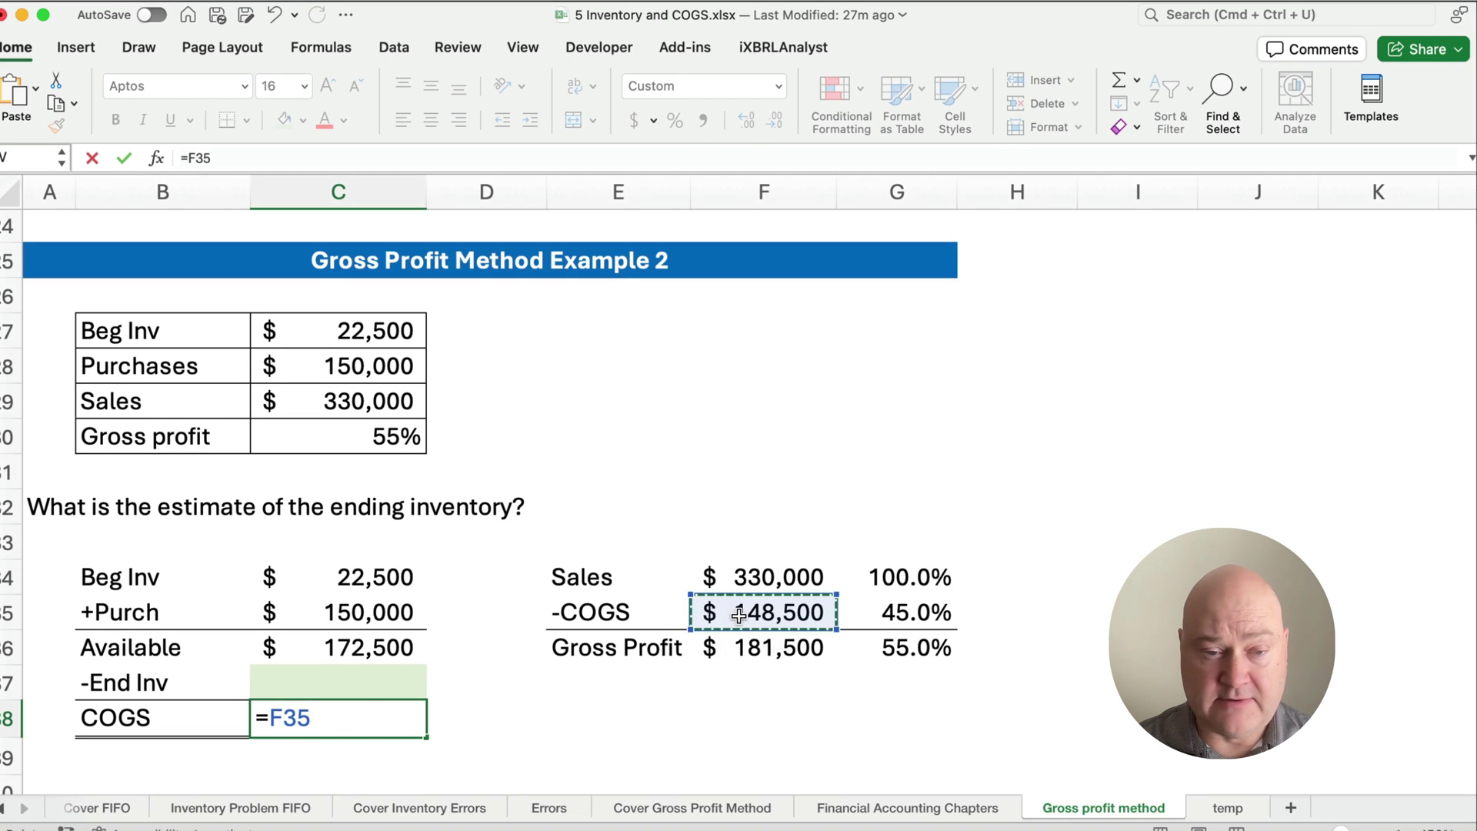
{"action": "key", "text": "Return"}
- Calculate ending inventory in C37 as =C36-C38, showing $24,000
{"action": "key", "text": "Up"}
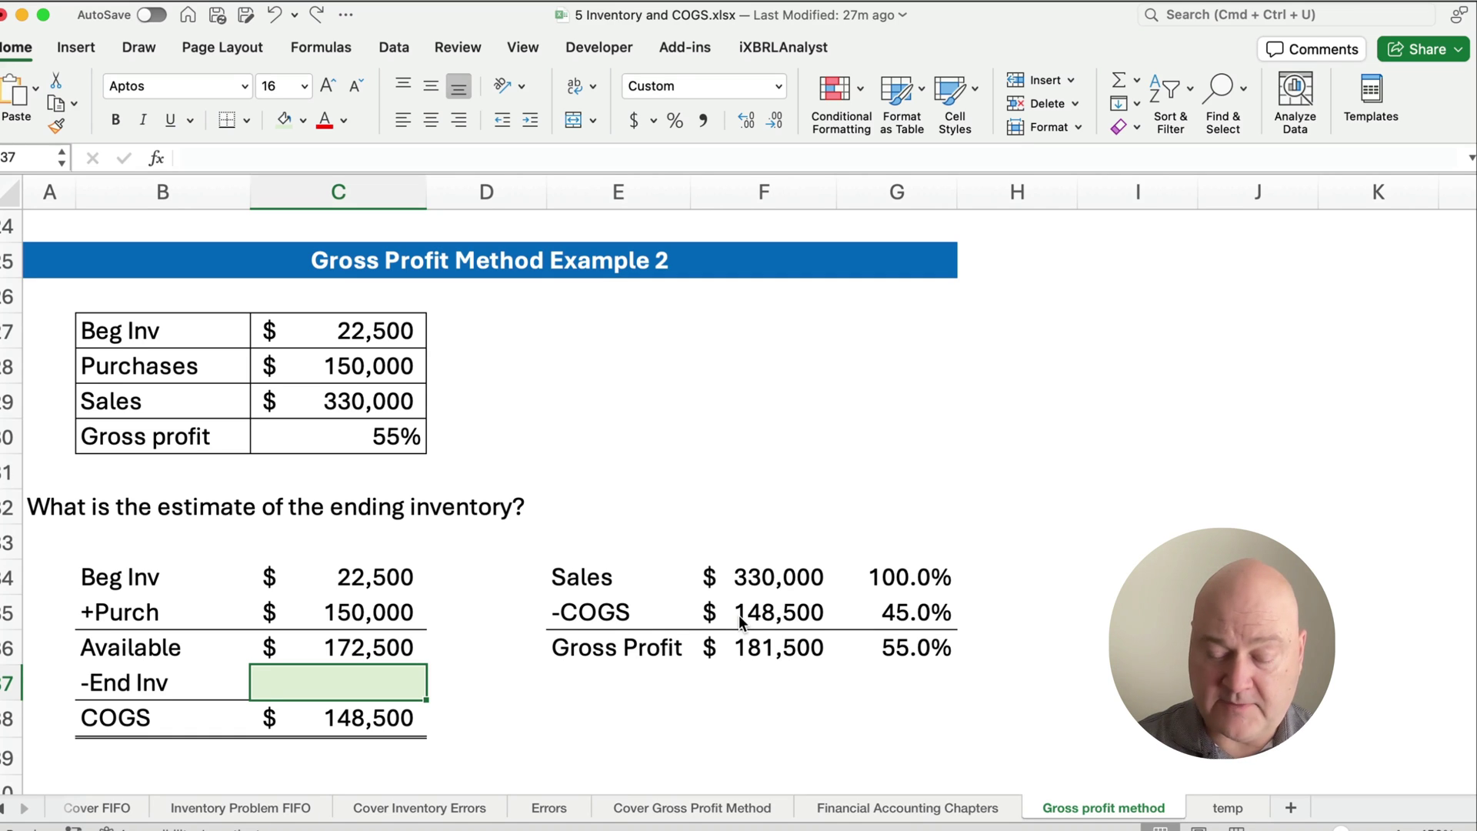
{"action": "type", "text": "="}
{"action": "key", "text": "Up"}
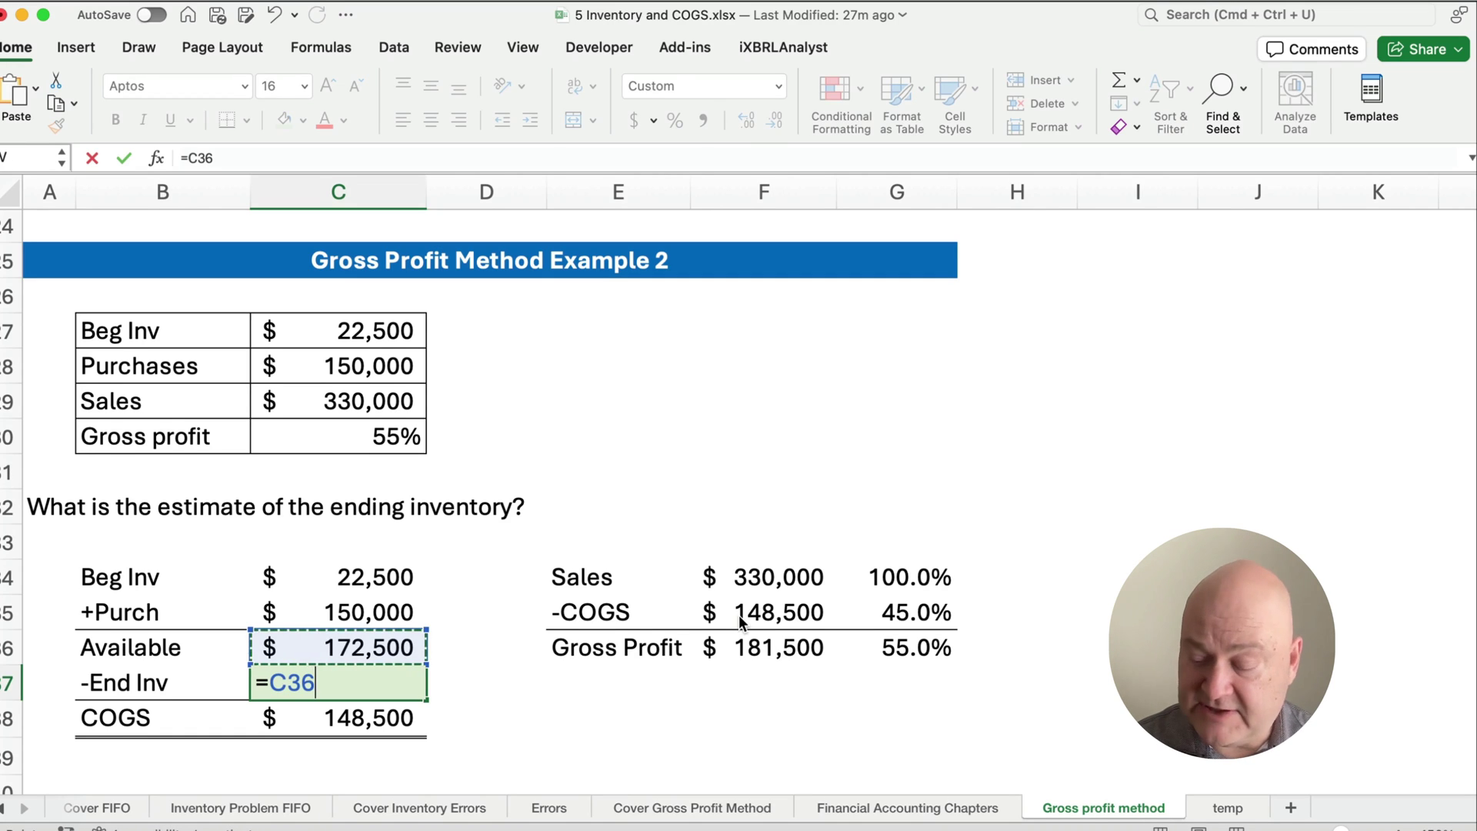
{"action": "type", "text": "-"}
{"action": "key", "text": "Down"}
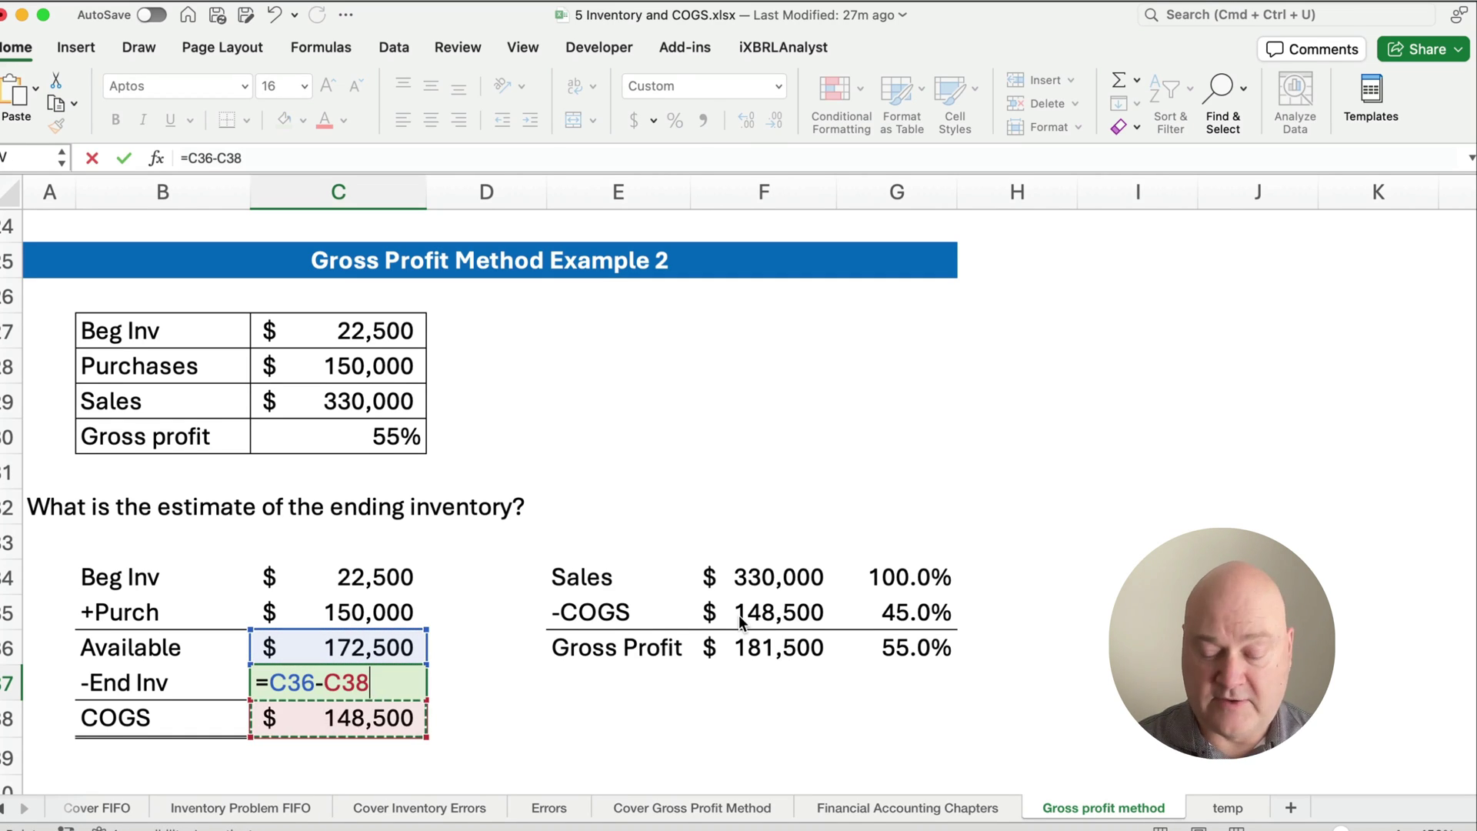
{"action": "key", "text": "Return"}
{"action": "key", "text": "Up"}
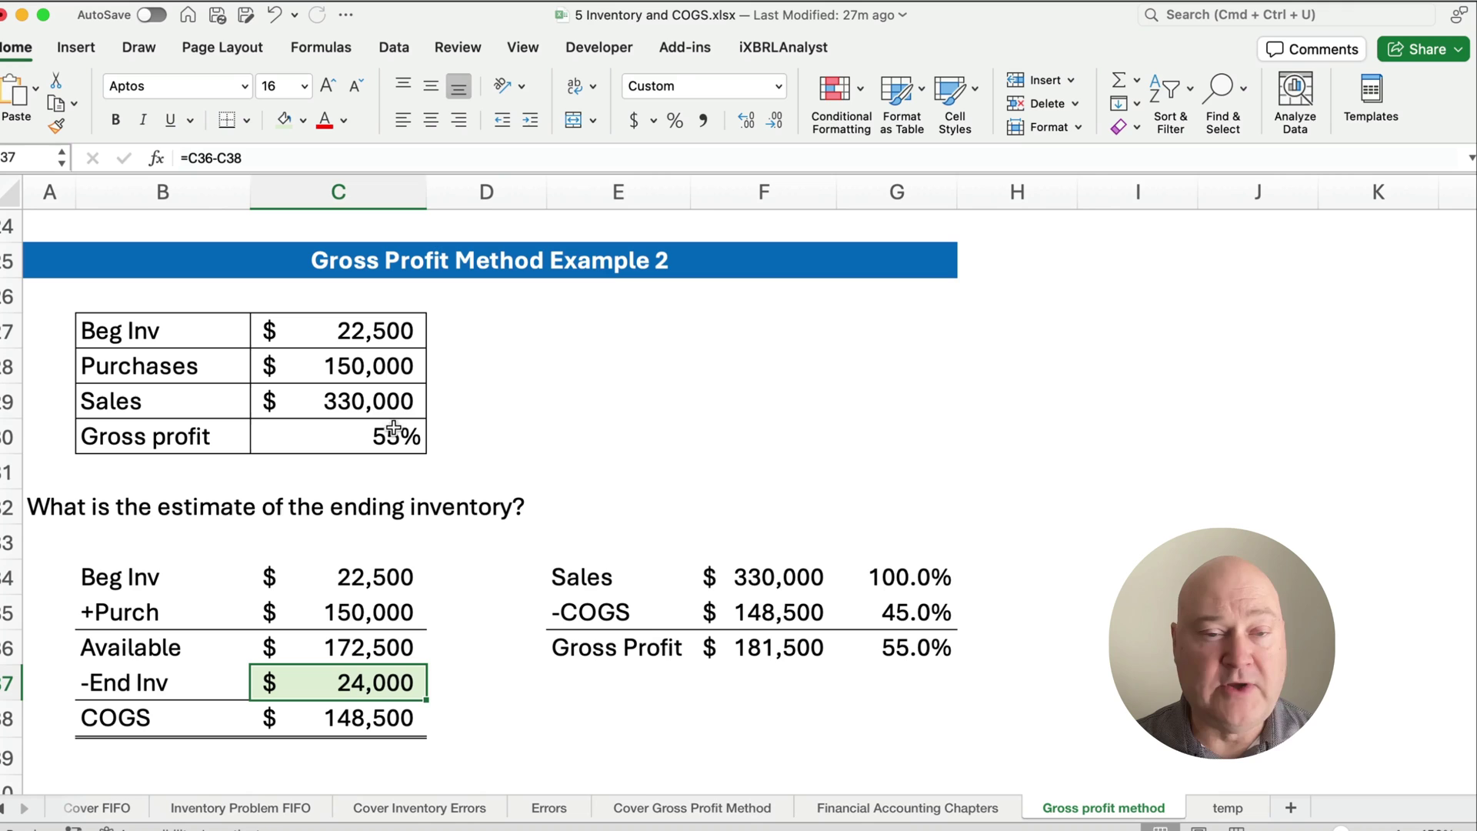
- Enter 27,000, 183,000, 312,000 and 48% into C27:C30 as the new Example 2 inputs
{"action": "left_click", "coordinate": [339, 335]}
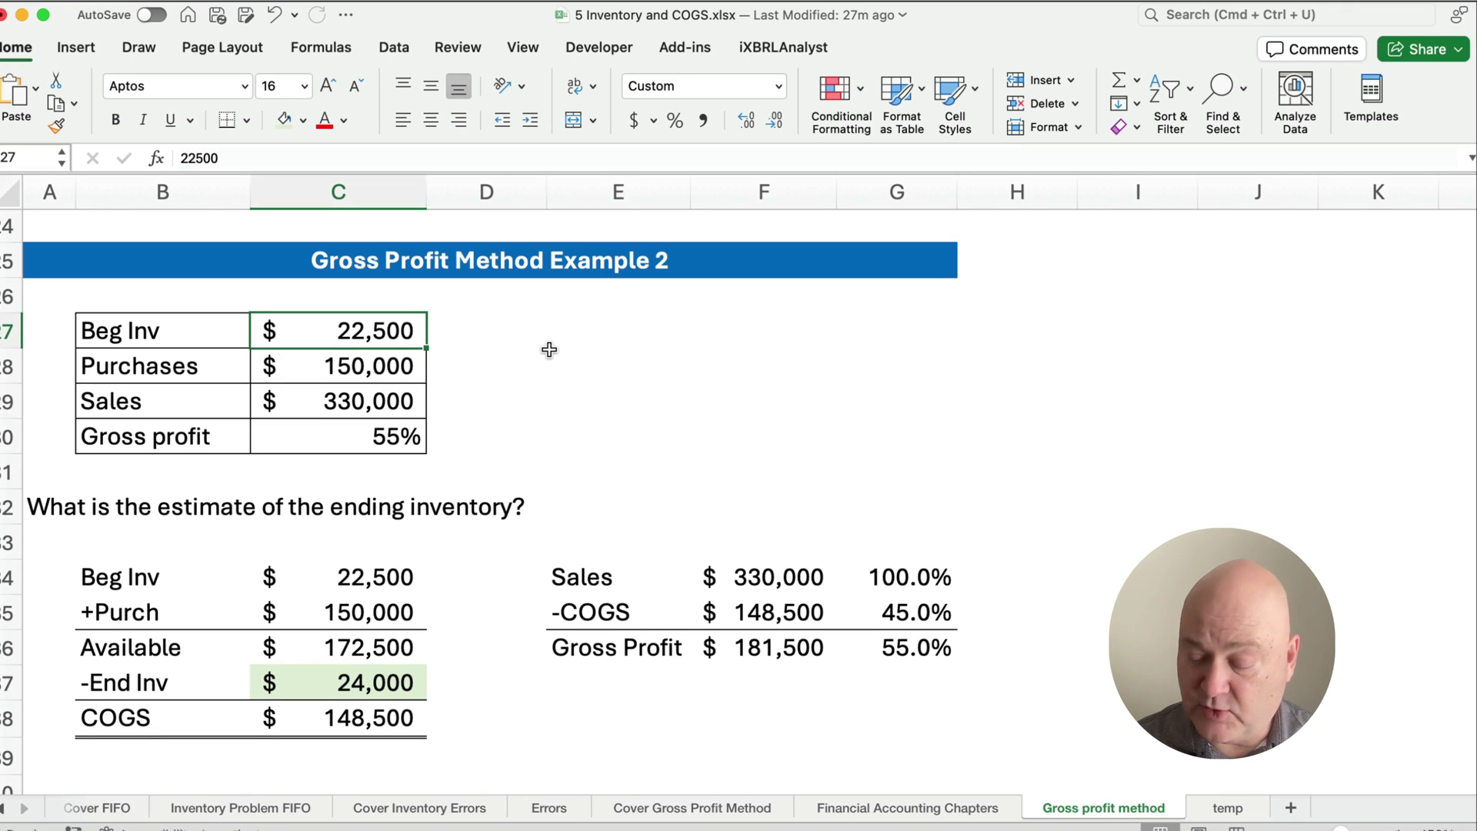
{"action": "type", "text": "27000"}
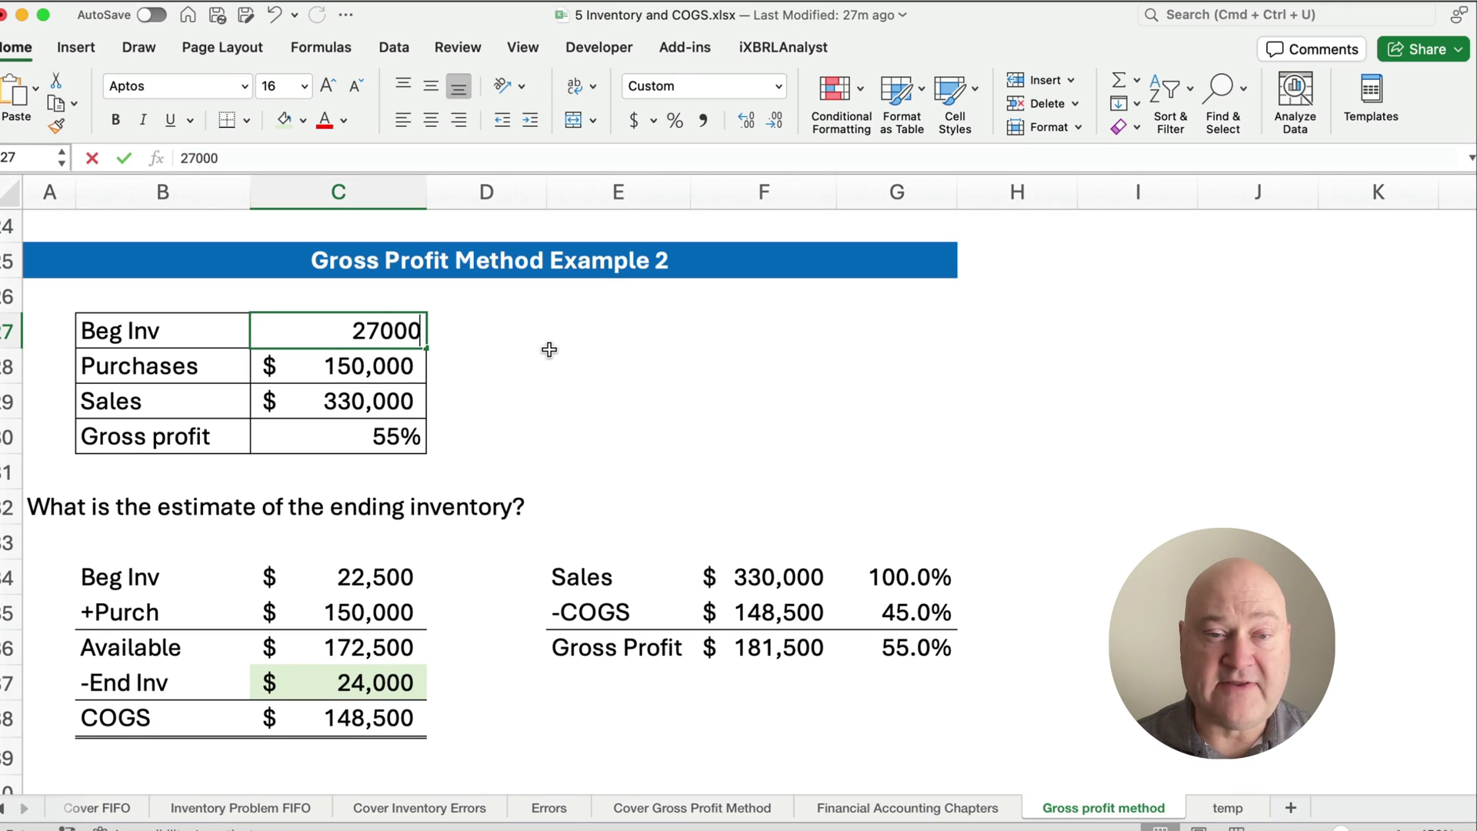
{"action": "key", "text": "Return"}
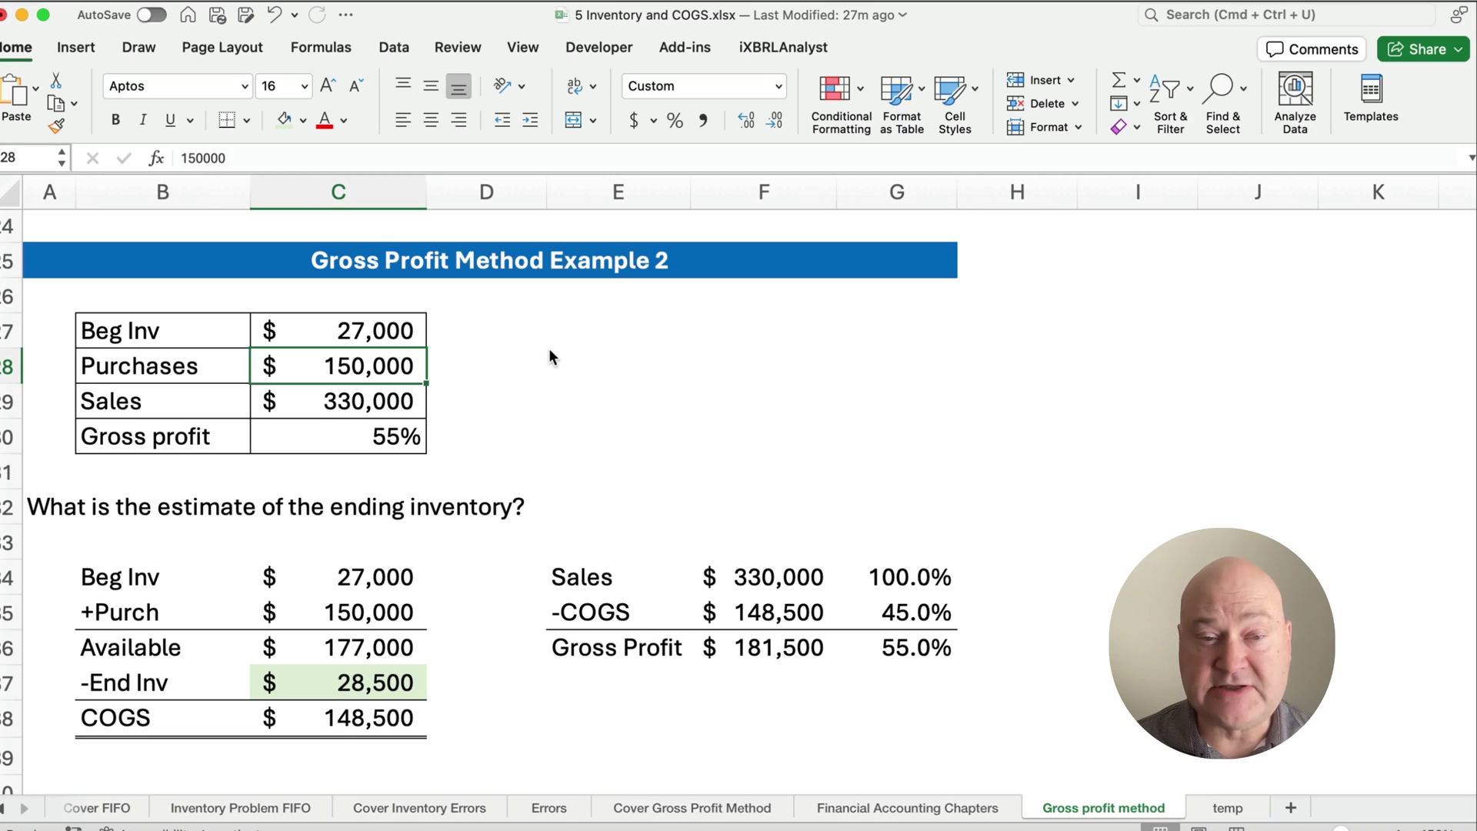
{"action": "type", "text": "183,"}
{"action": "type", "text": "000"}
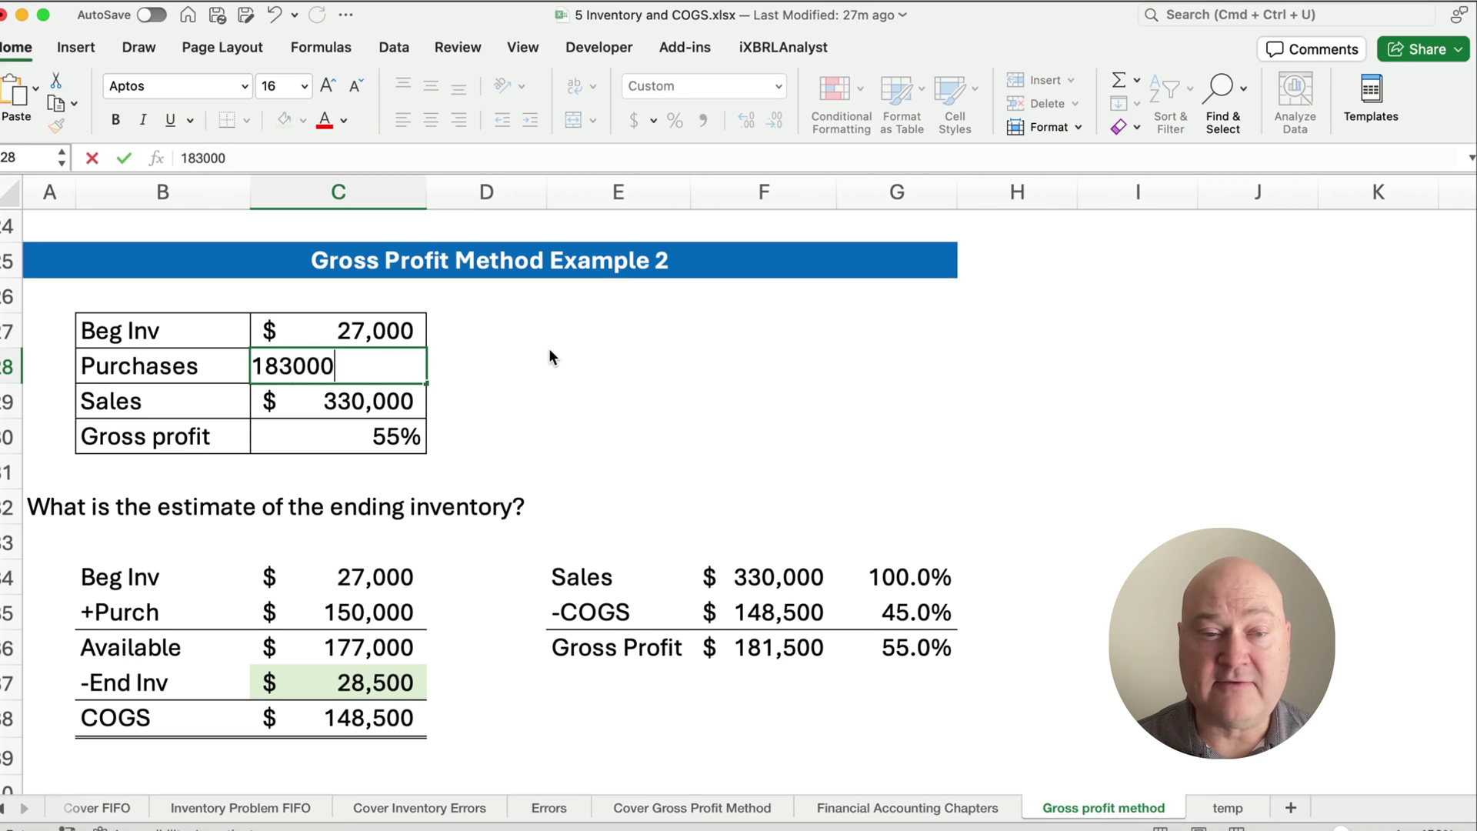
{"action": "key", "text": "Return"}
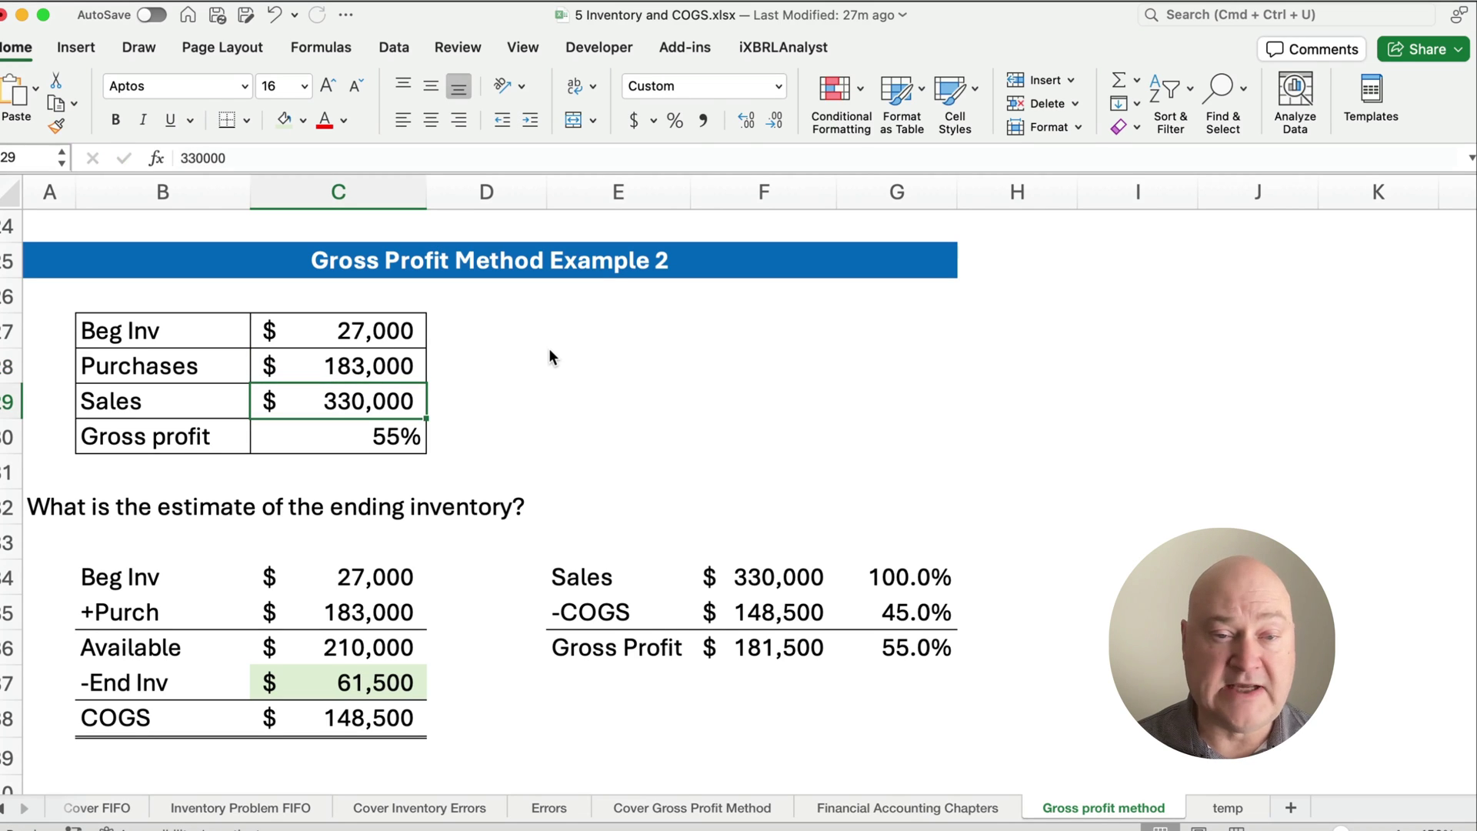
{"action": "type", "text": "312"}
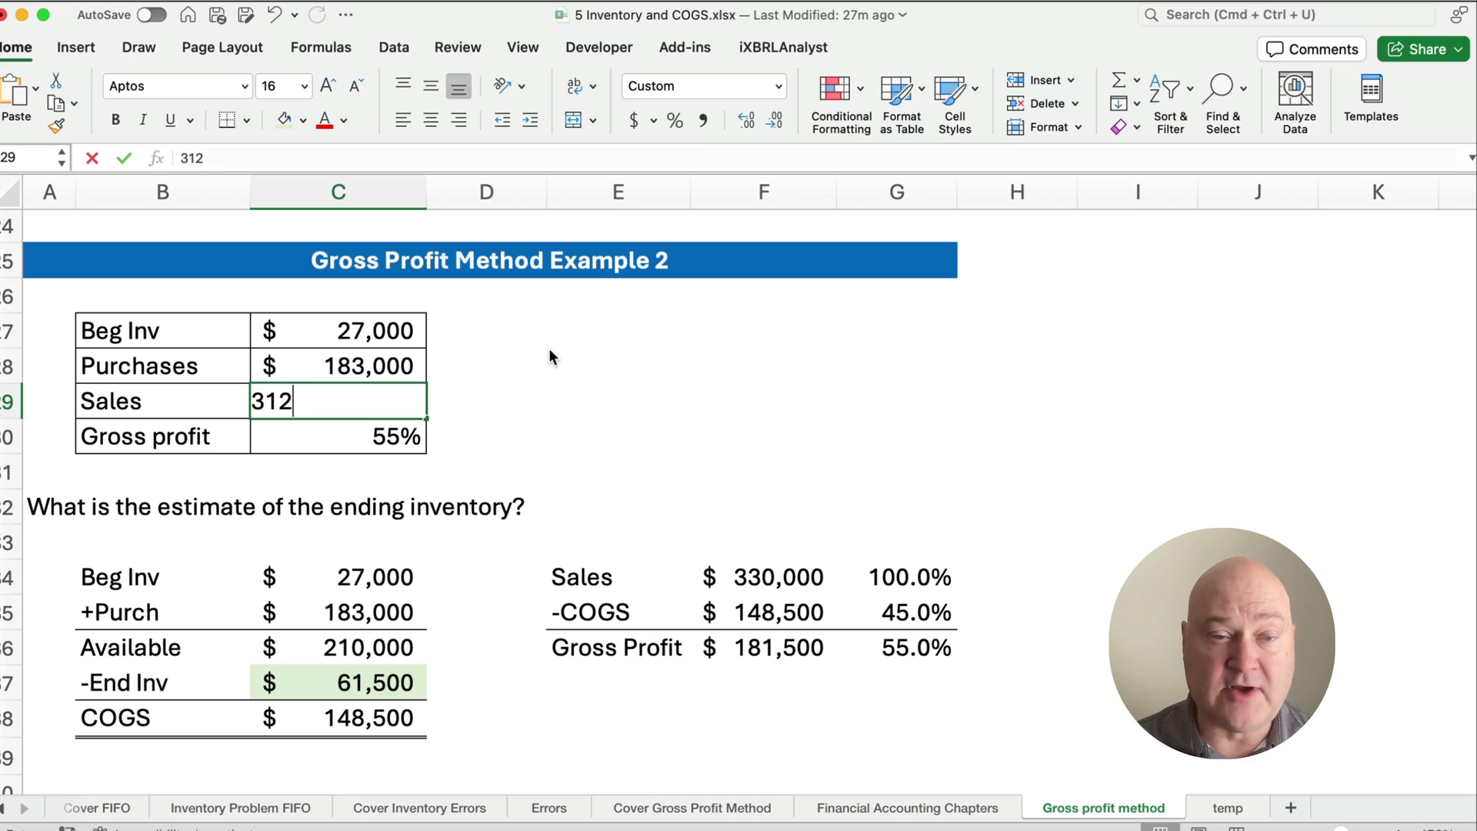
{"action": "type", "text": ",00000"}
{"action": "key", "text": "Return"}
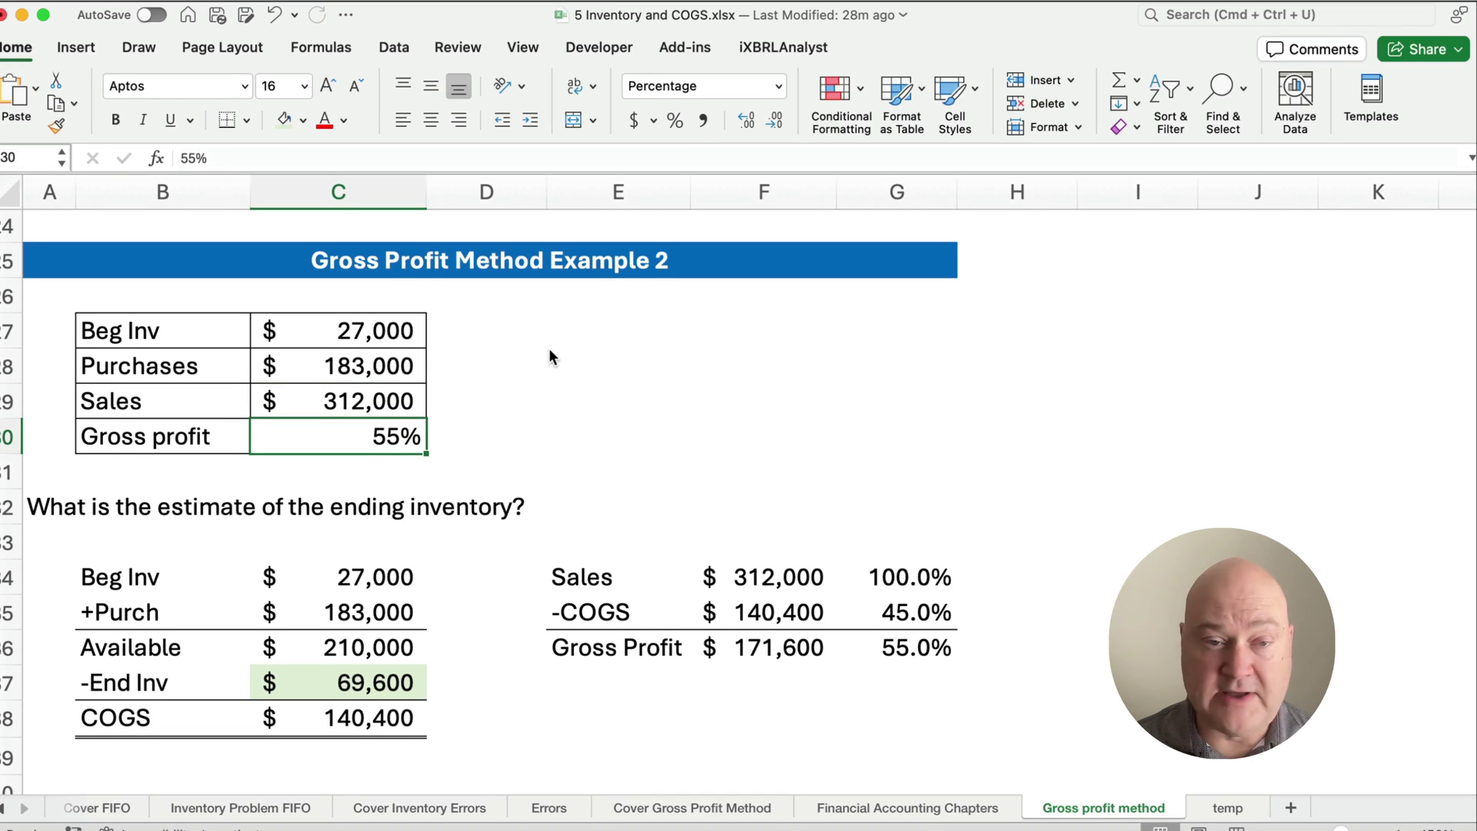
{"action": "type", "text": "48"}
{"action": "key", "text": "Return"}
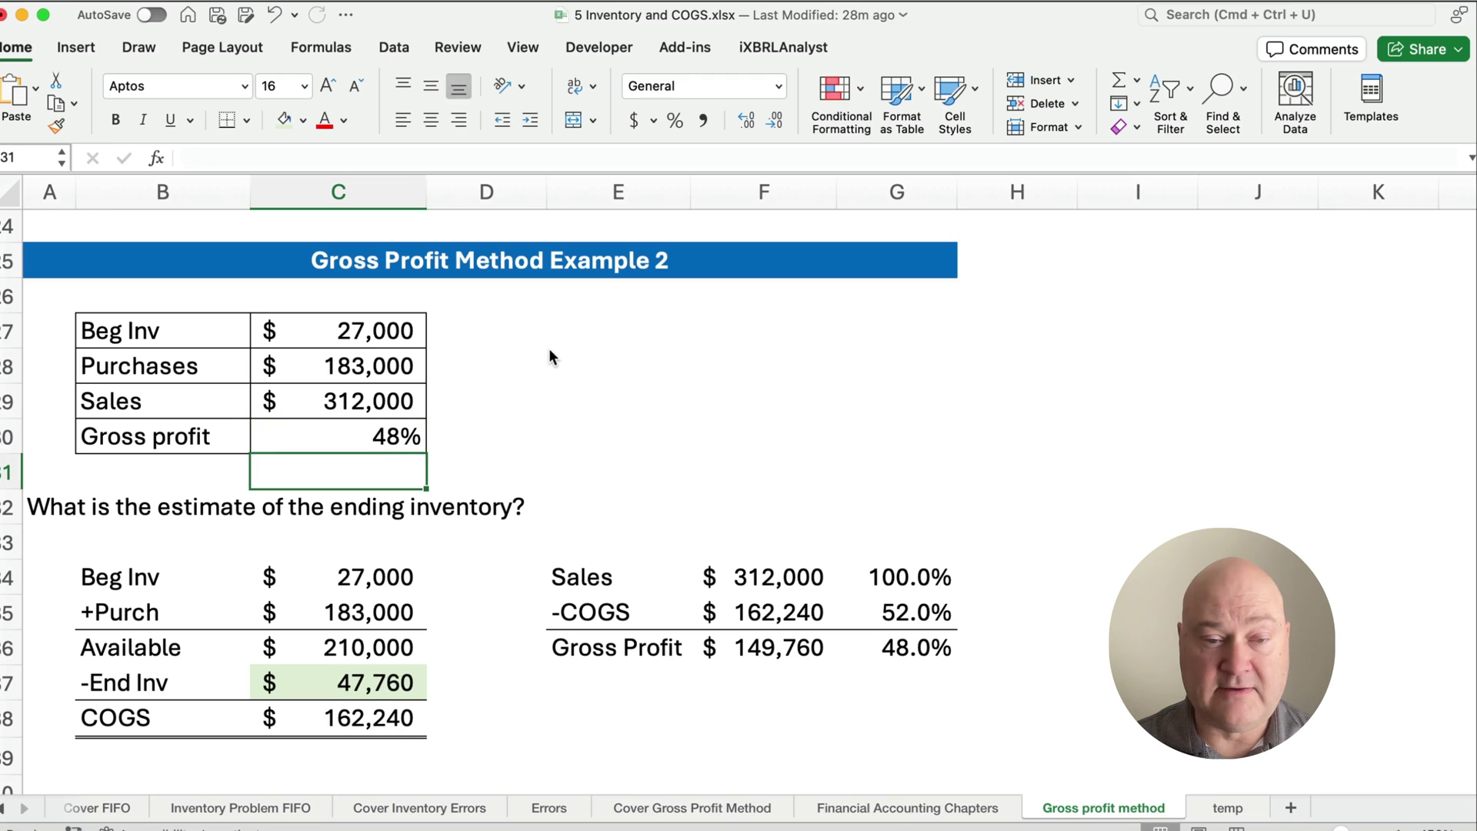